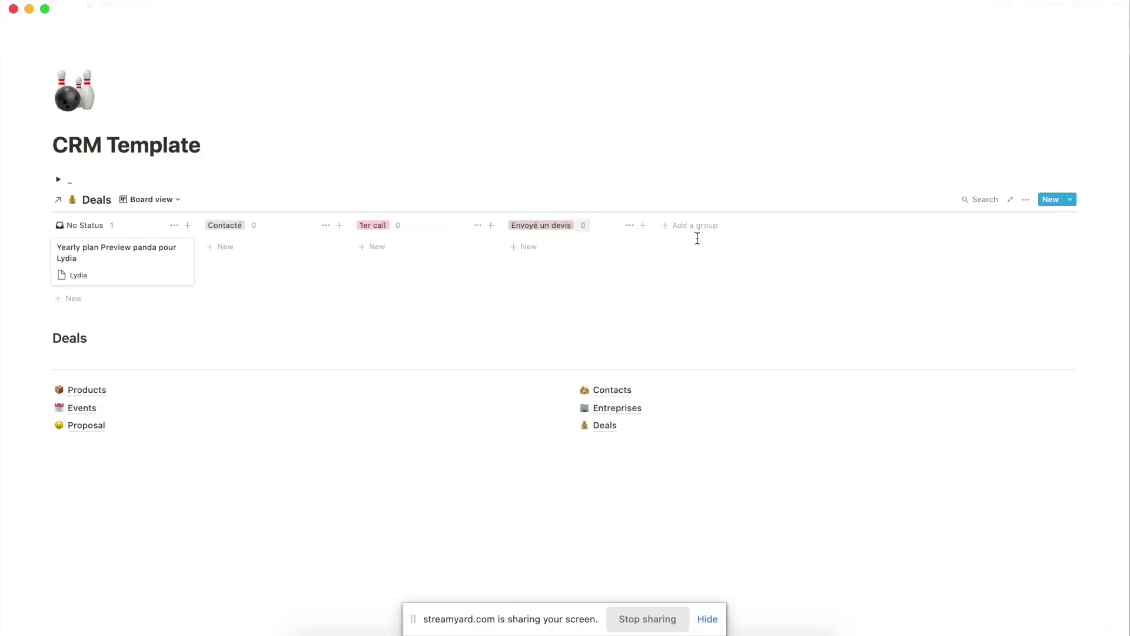
# Step: Add the groups "Signé" and "Mis en prod" to the Deals board and move the Yearly plan deal to the 1er call group
pyautogui.click(696, 237)
pyautogui.write('Signé')
pyautogui.press('Return')
pyautogui.click(858, 237)
pyautogui.write('Mis en prod')
pyautogui.press('Return')
pyautogui.moveTo(118, 259); pyautogui.dragTo(417, 280)
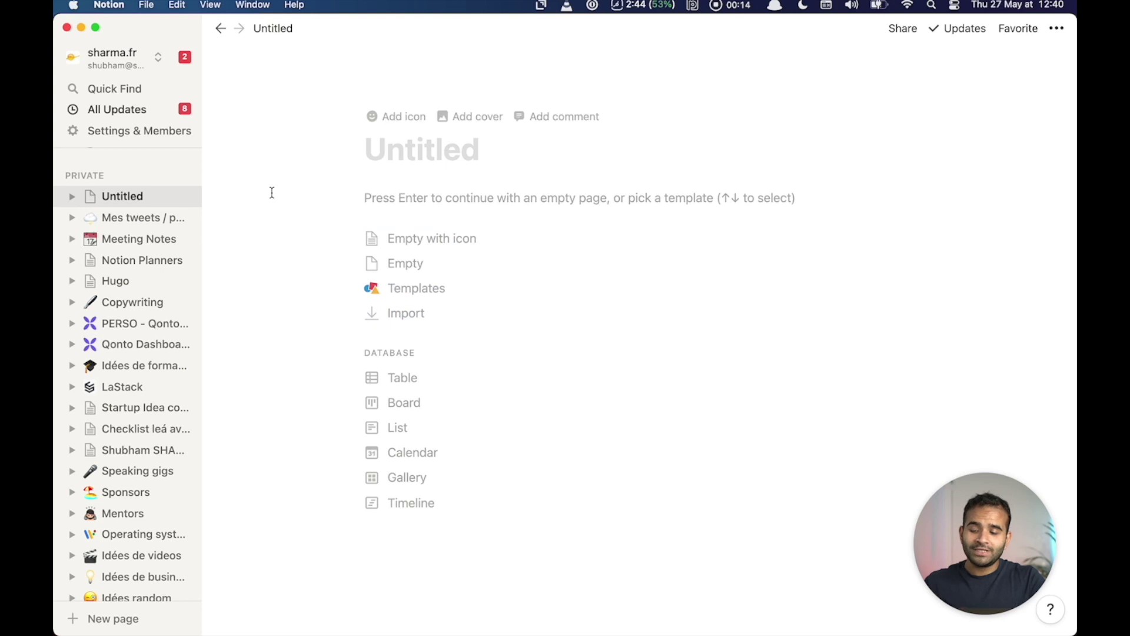
# Step: Open the personal profile page from the private pages and review its title, introduction, pronunciation note and contact links
pyautogui.click(126, 449)
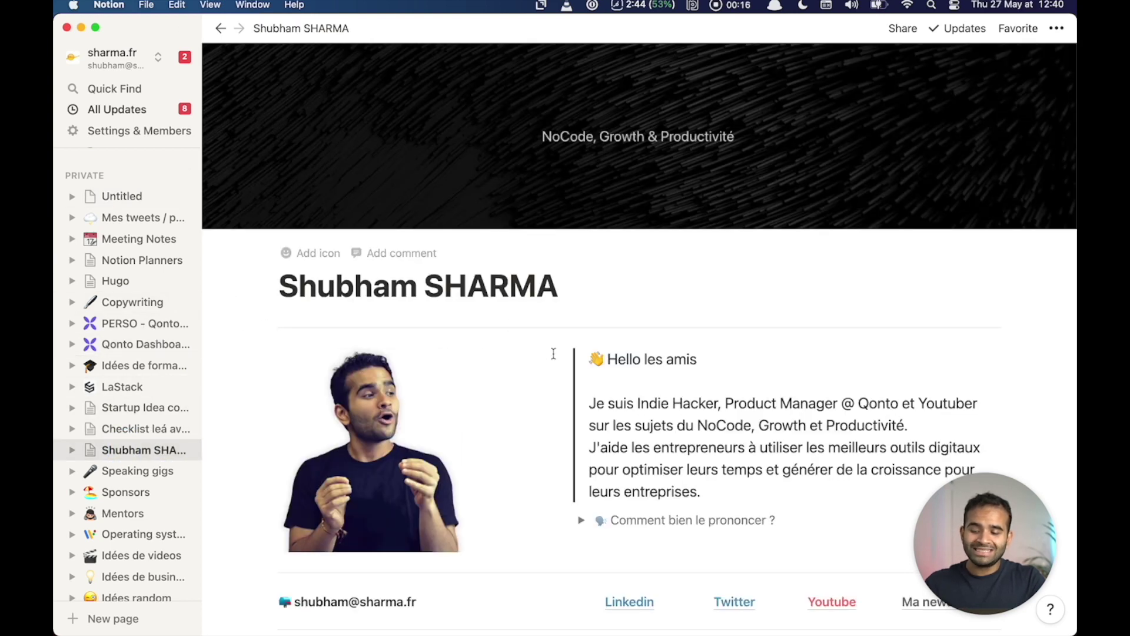
pyautogui.scroll(-10, 623, 225)
pyautogui.scroll(10, 623, 225)
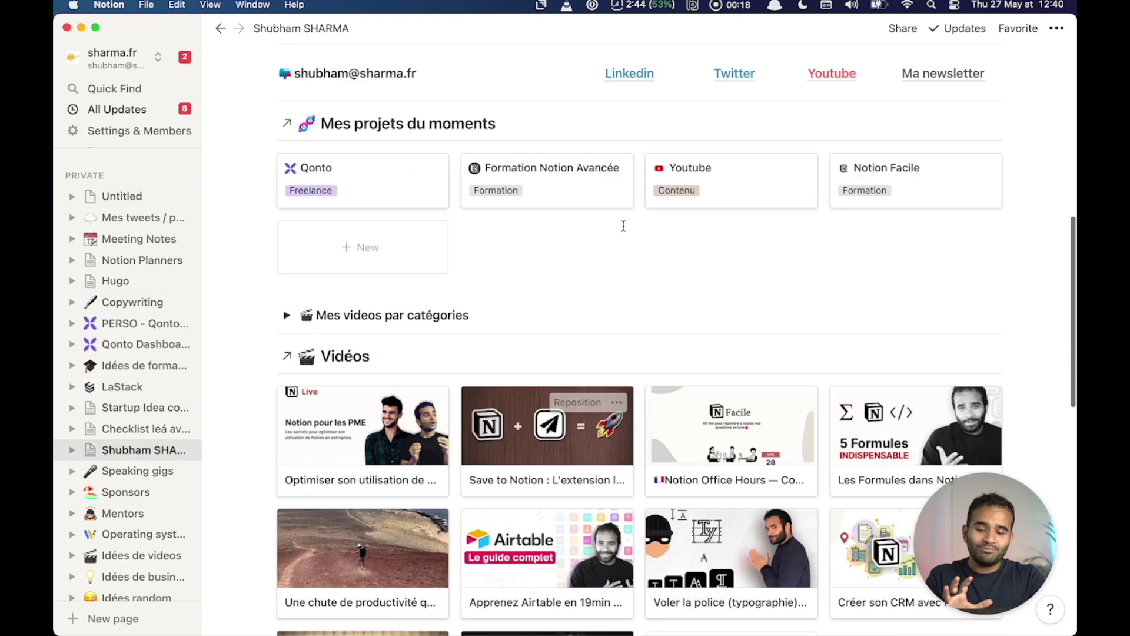
pyautogui.moveTo(287, 287); pyautogui.dragTo(591, 287)
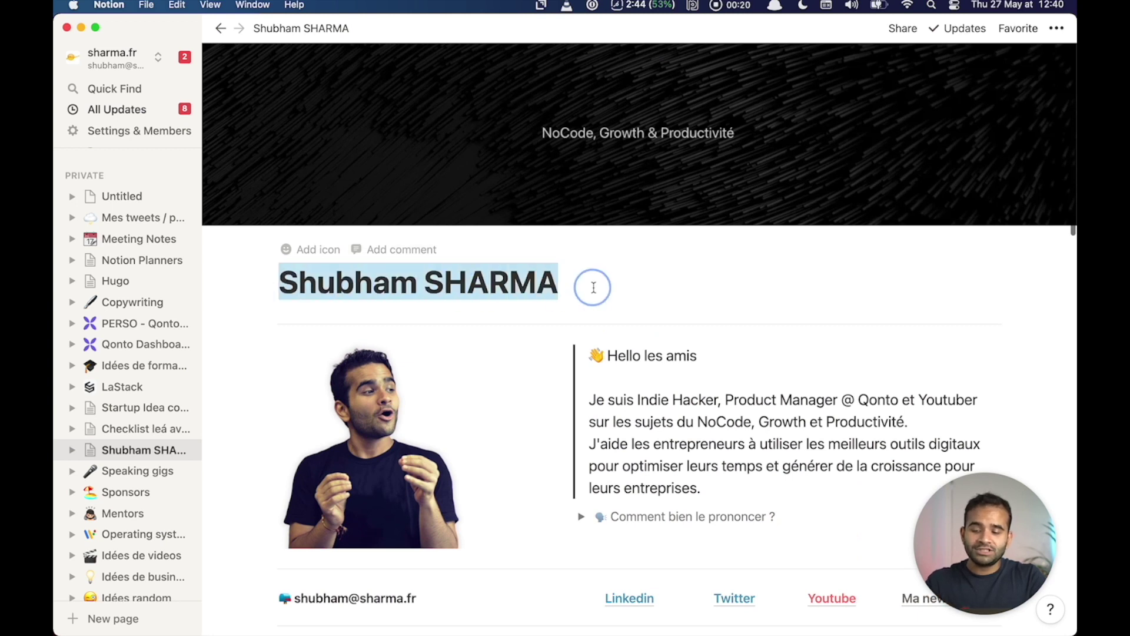
pyautogui.scroll(-1, 690, 411)
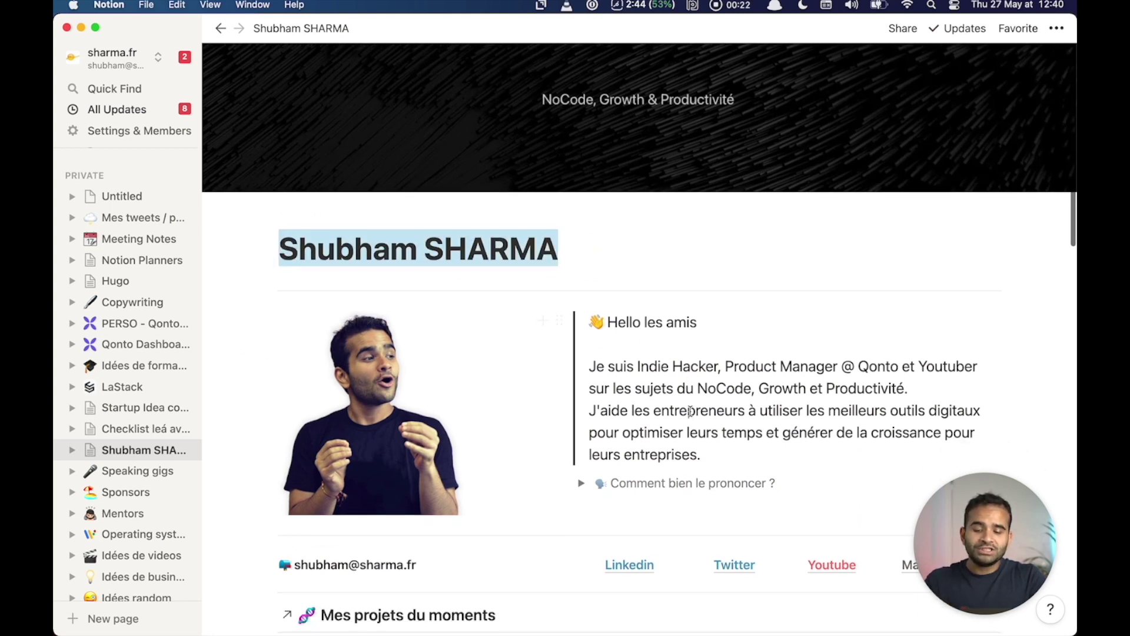
pyautogui.click(580, 484)
pyautogui.scroll(-2, 580, 459)
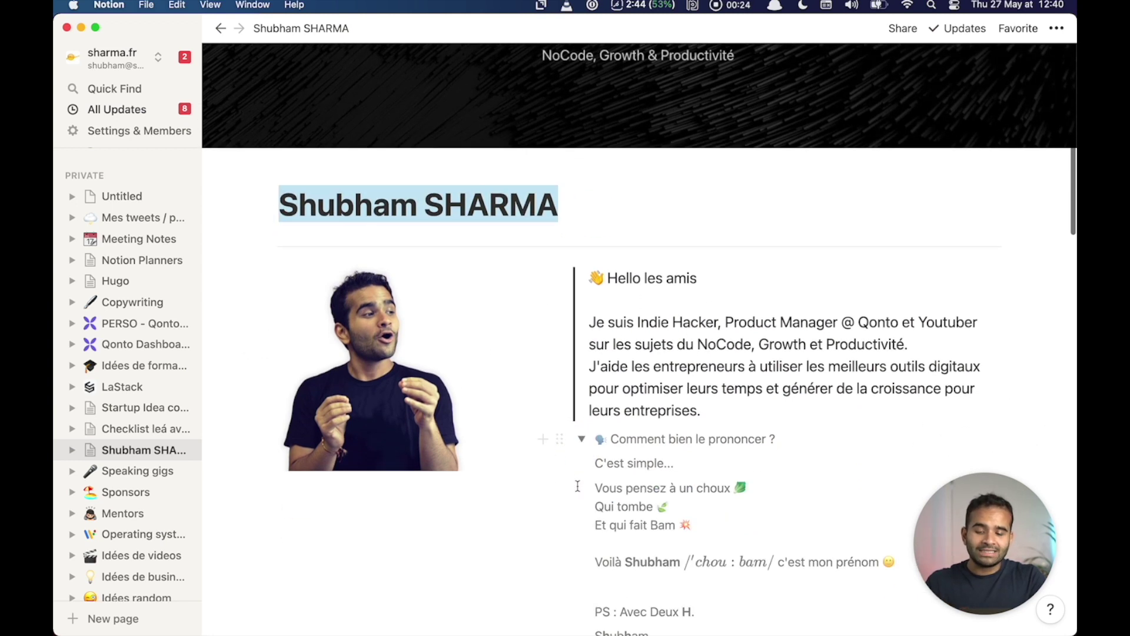
pyautogui.click(580, 434)
pyautogui.scroll(-3, 581, 437)
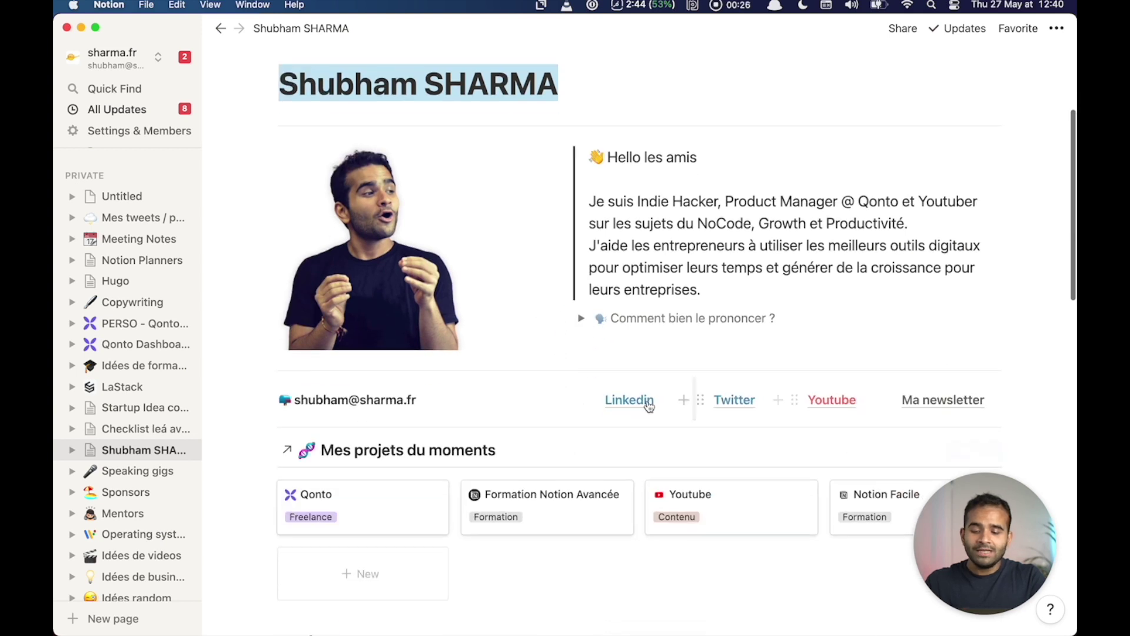
# Step: Examine the profile page's projects, videos, podcast and book sections and the content of its Backend toggle
pyautogui.scroll(-15, 924, 405)
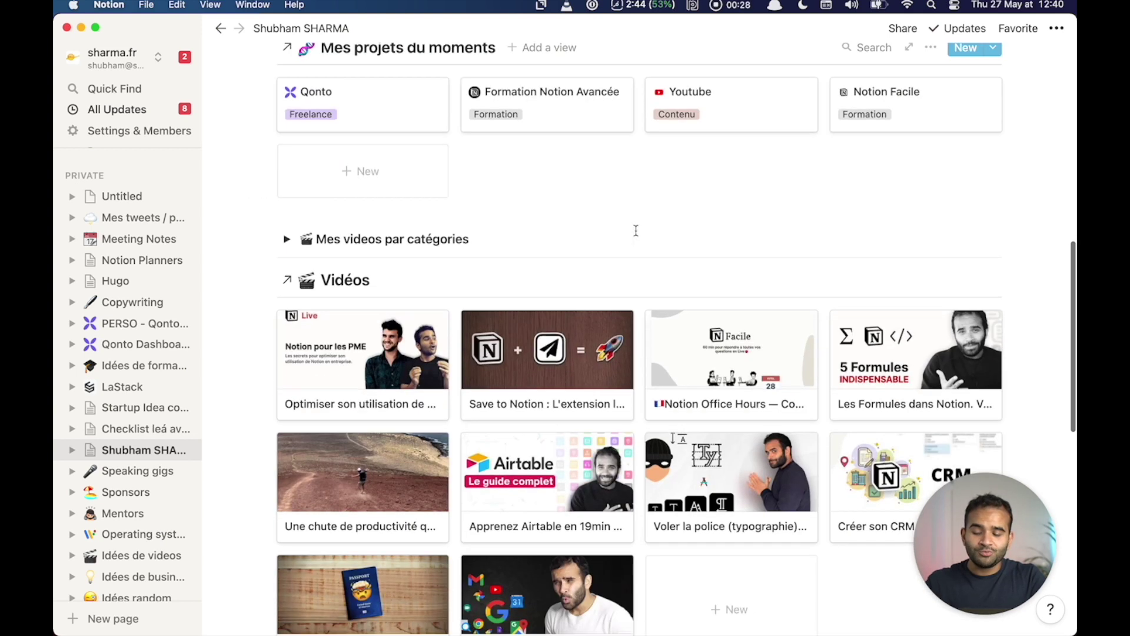
pyautogui.scroll(3, 380, 162)
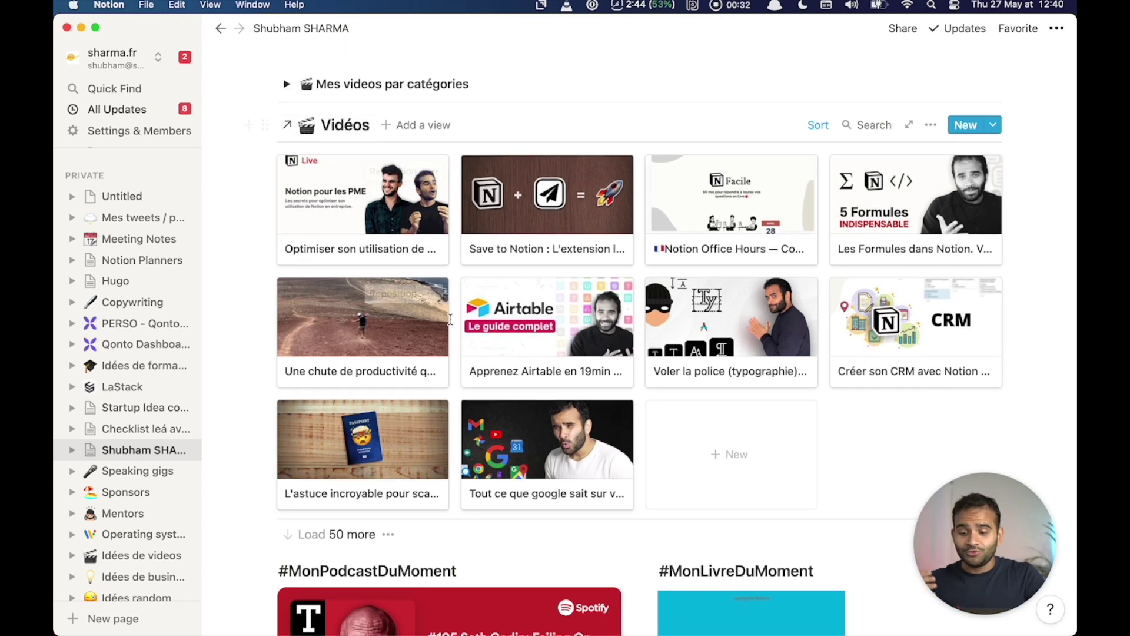
pyautogui.scroll(-10, 449, 321)
pyautogui.scroll(-2, 494, 212)
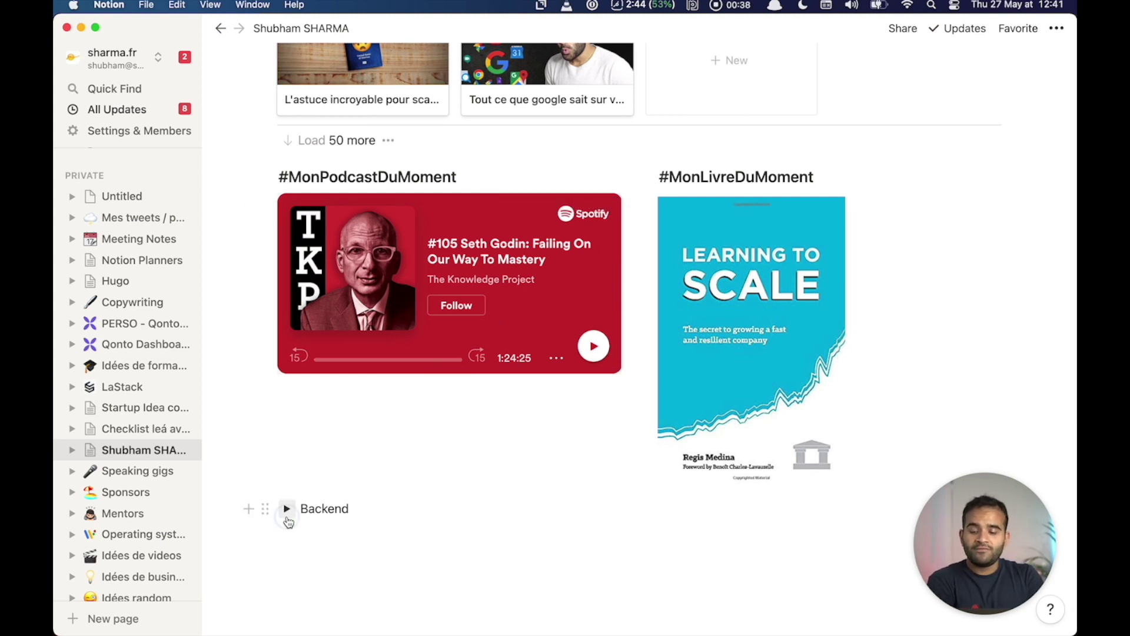
pyautogui.click(288, 518)
pyautogui.click(286, 511)
pyautogui.scroll(15, 353, 506)
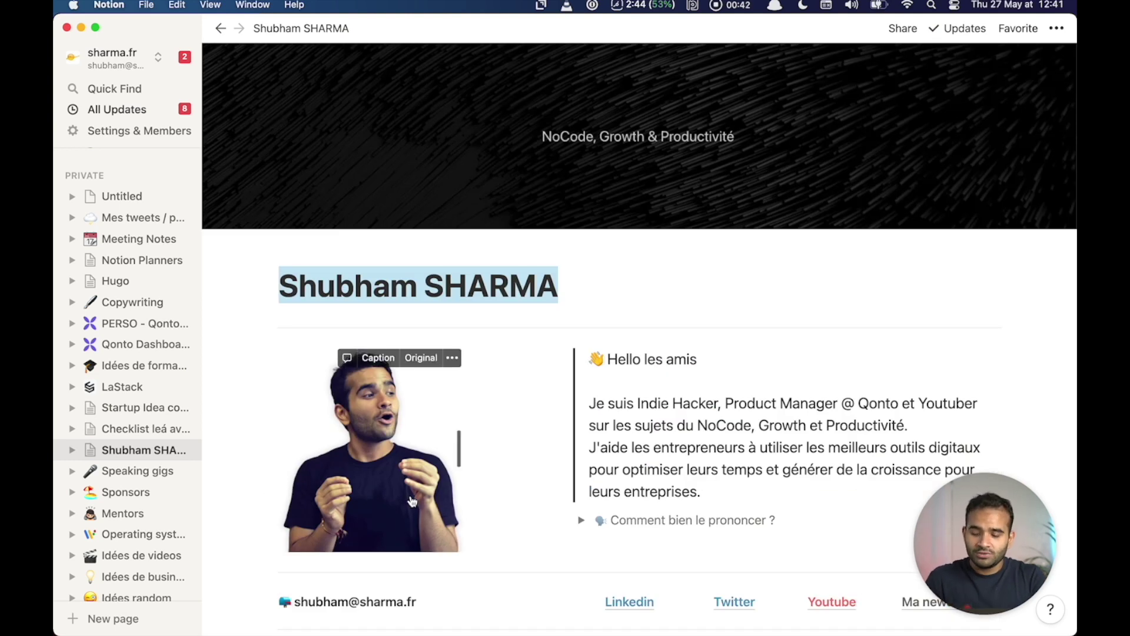
# Step: Hide the page sidebar and clear the selection of the profile page's title
pyautogui.click(179, 32)
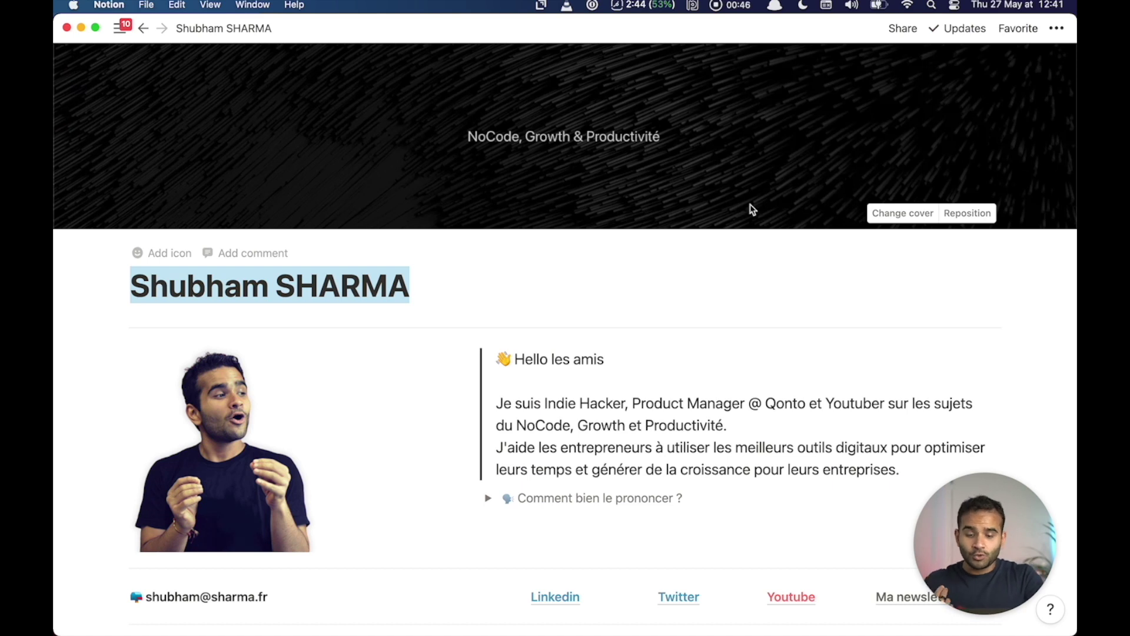
pyautogui.click(634, 314)
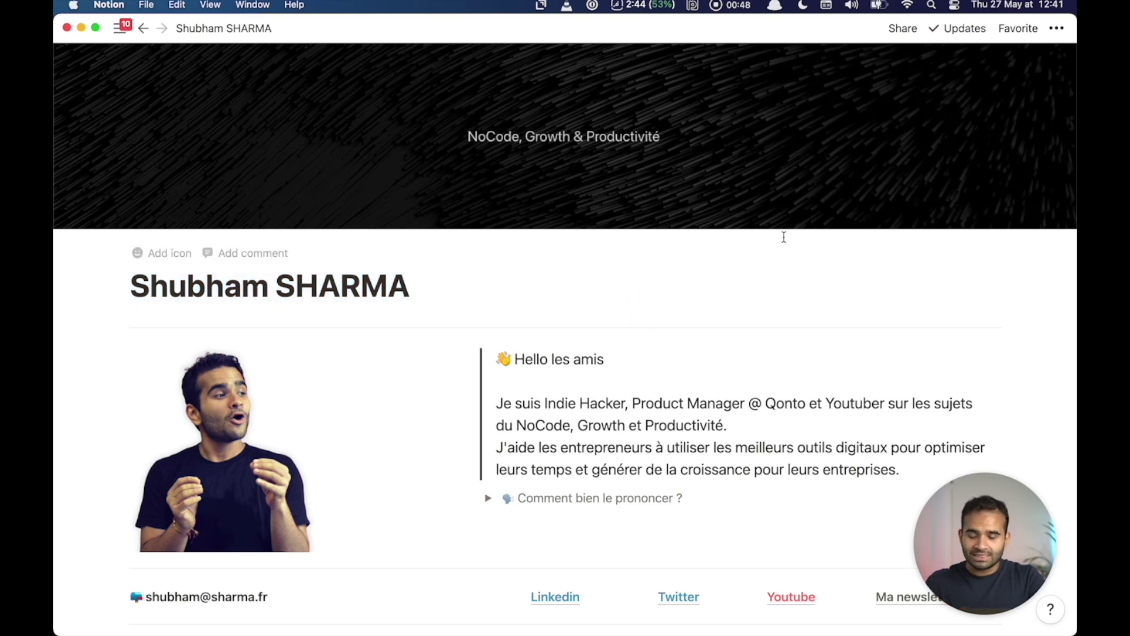
# Step: Publish the profile page to the web and copy its public link
pyautogui.click(903, 35)
pyautogui.moveTo(1040, 75)
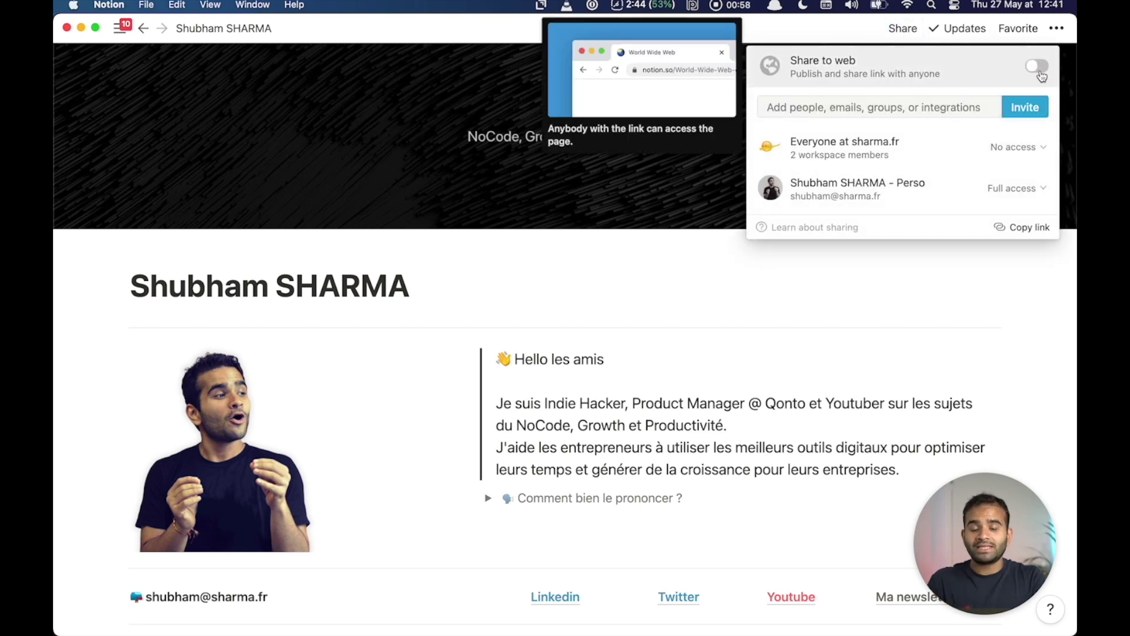
pyautogui.click(1041, 76)
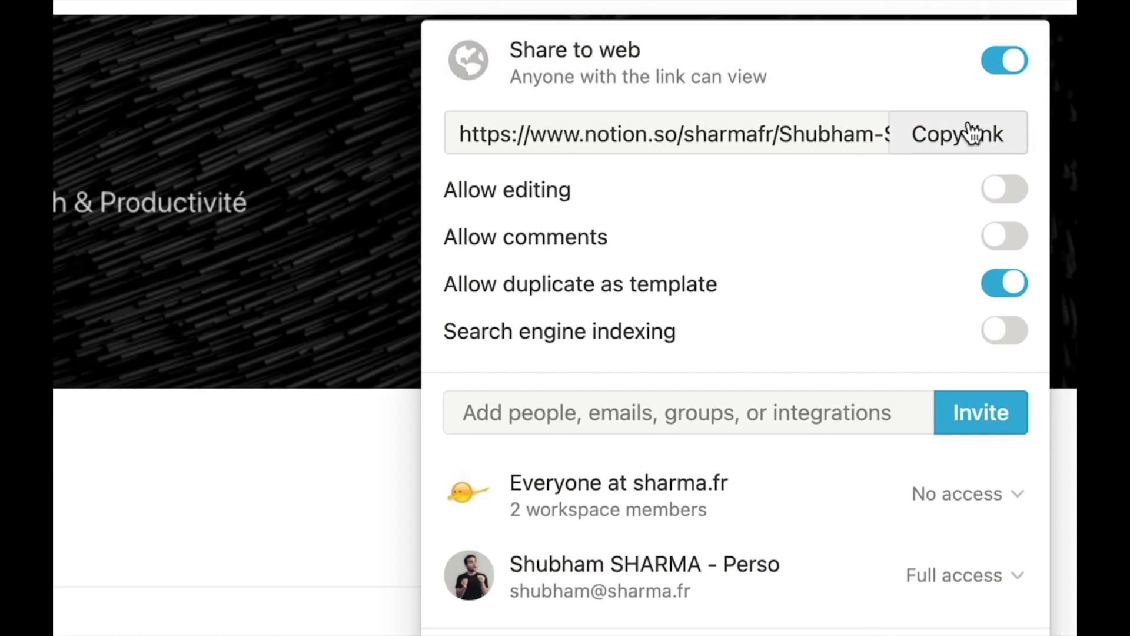
pyautogui.click(935, 142)
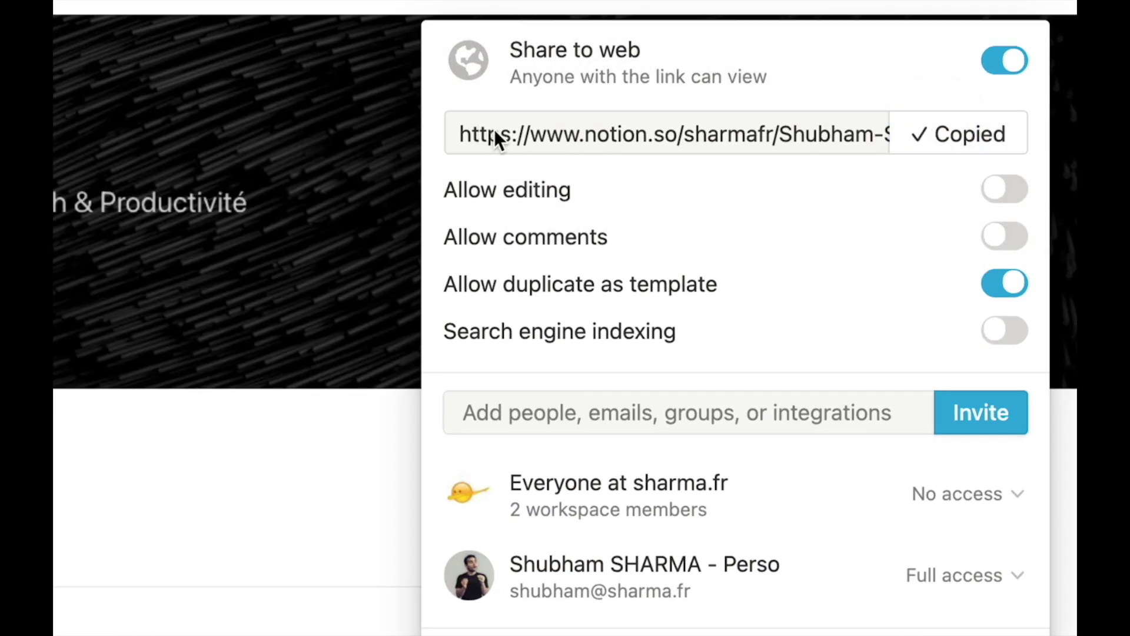
pyautogui.moveTo(456, 136); pyautogui.dragTo(782, 146)
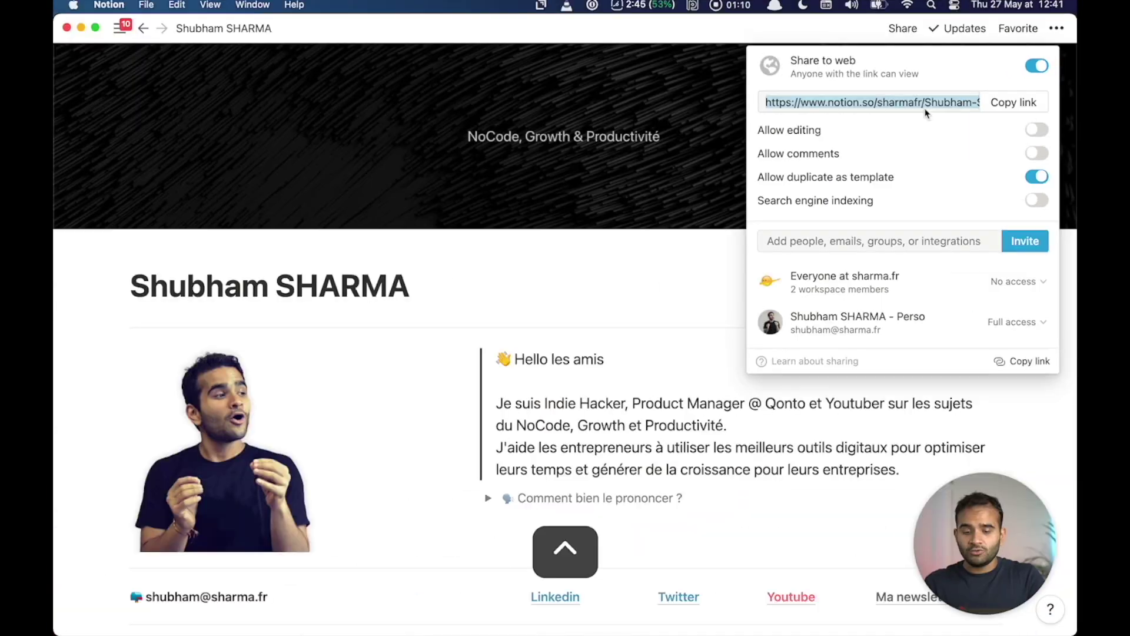
# Step: Review the public sharing options, disallow duplicating the page as a template and enable search engine indexing
pyautogui.moveTo(959, 159)
pyautogui.moveTo(1037, 128)
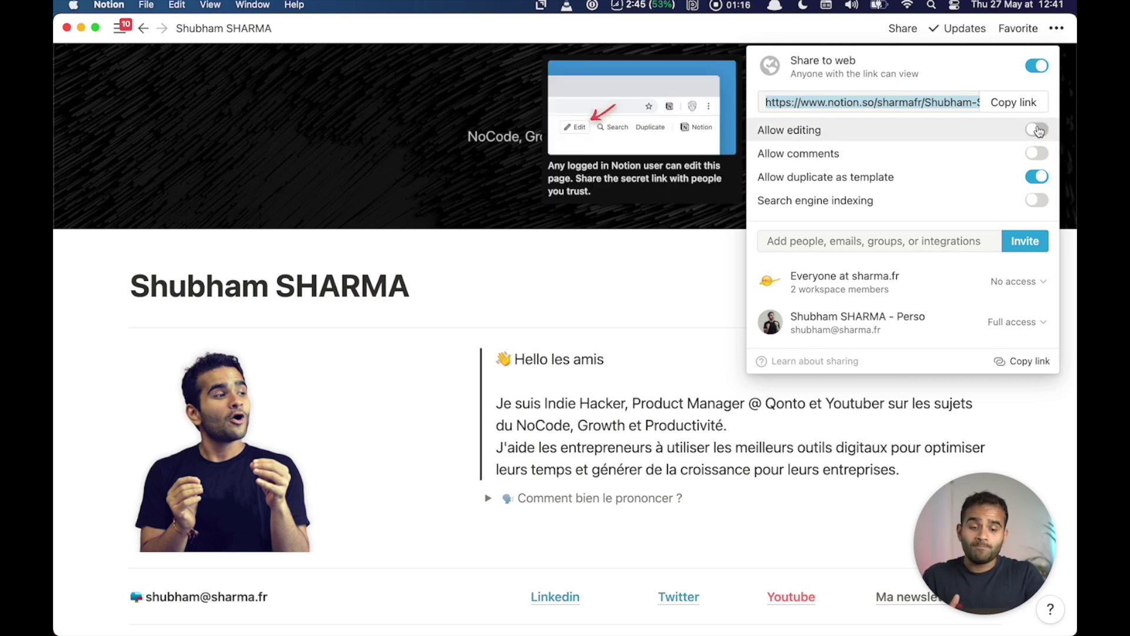
pyautogui.moveTo(1040, 153)
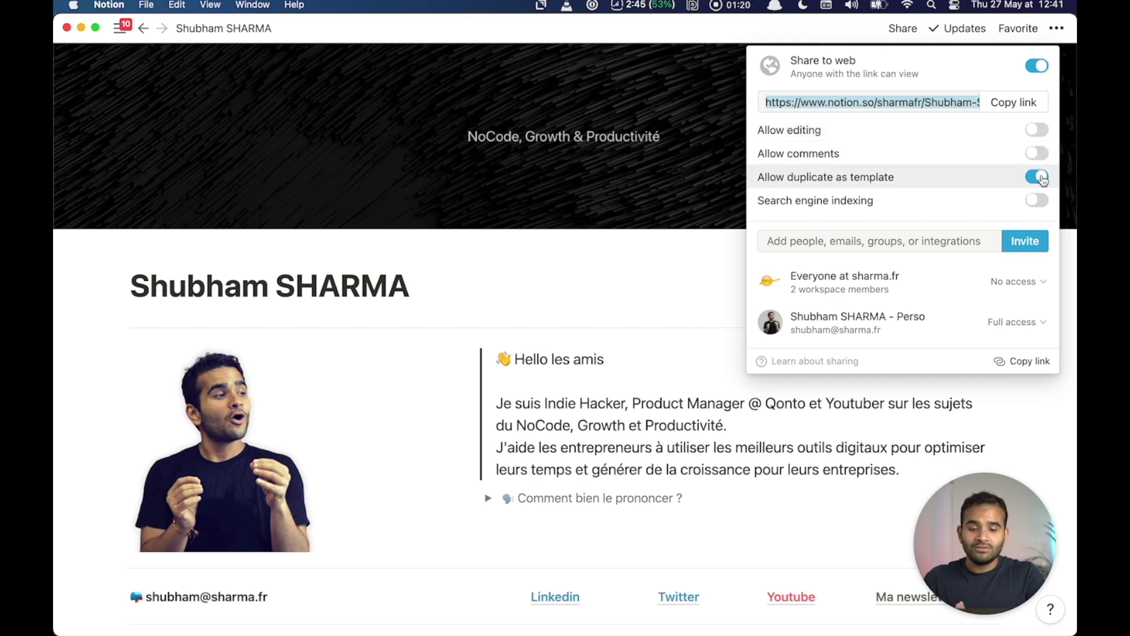
pyautogui.moveTo(1043, 179)
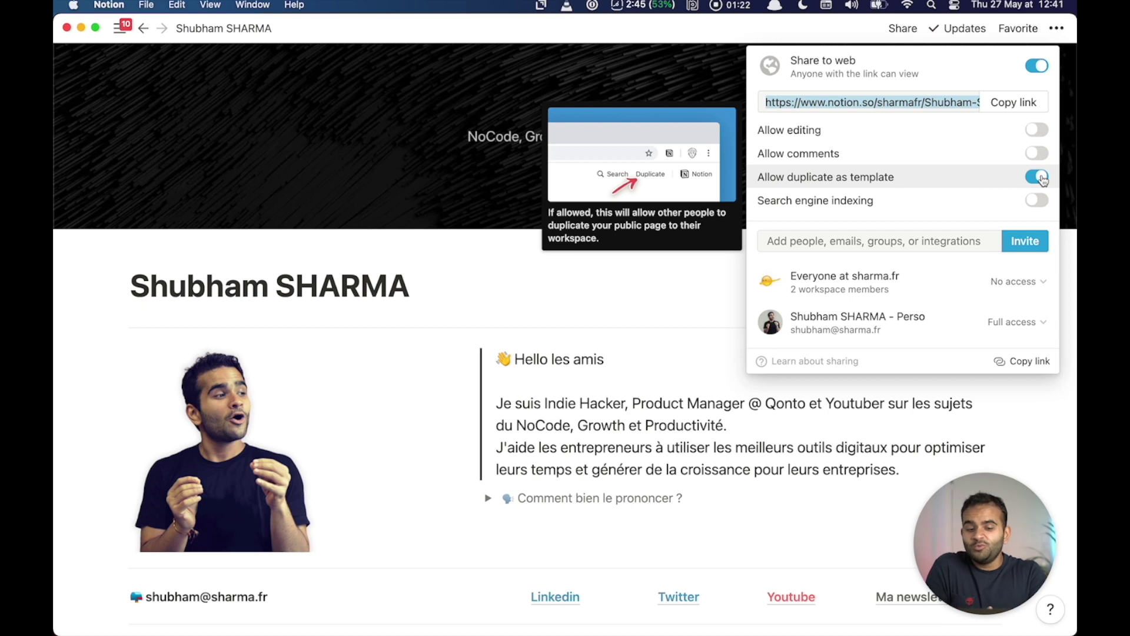
pyautogui.click(1042, 178)
pyautogui.moveTo(1040, 213)
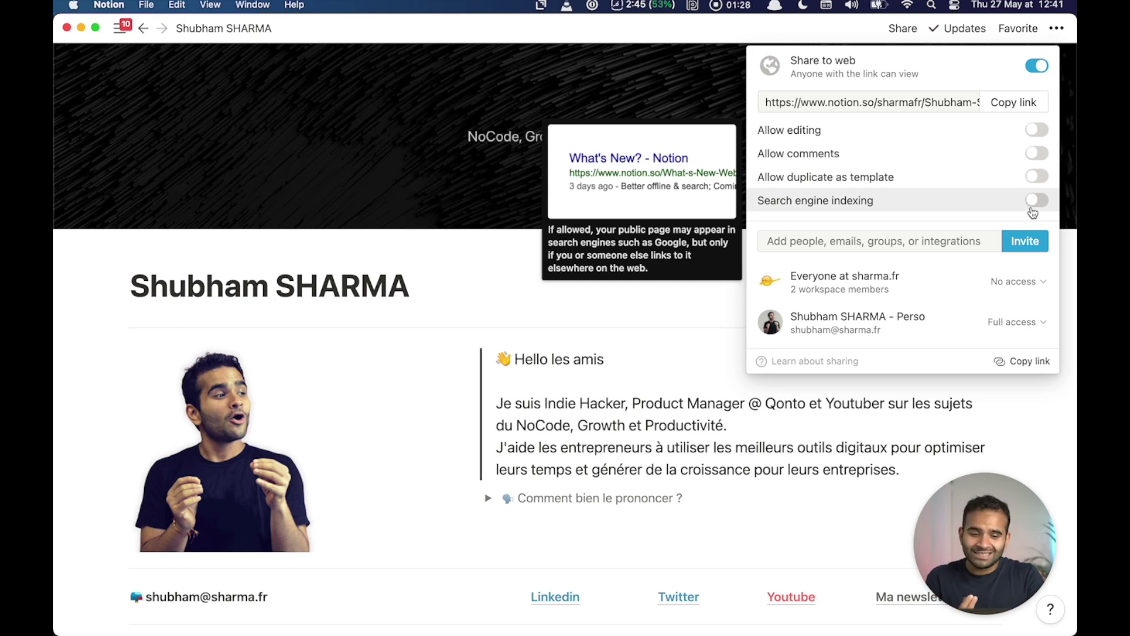
pyautogui.click(1036, 201)
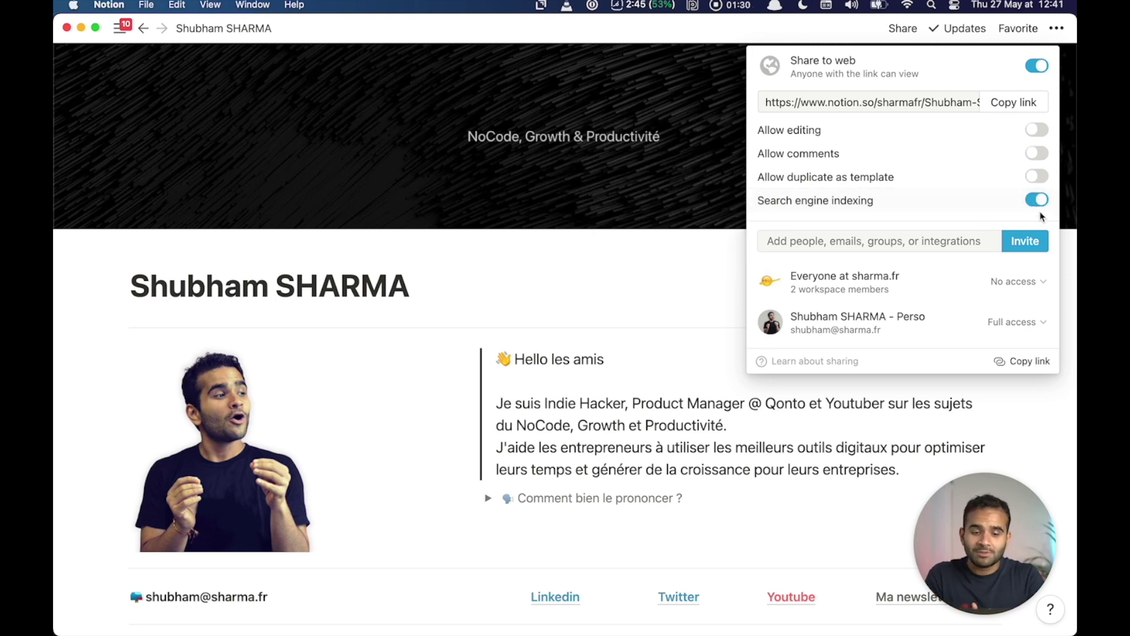
# Step: Copy the page's public link and open it in a Chrome incognito window
pyautogui.click(1008, 102)
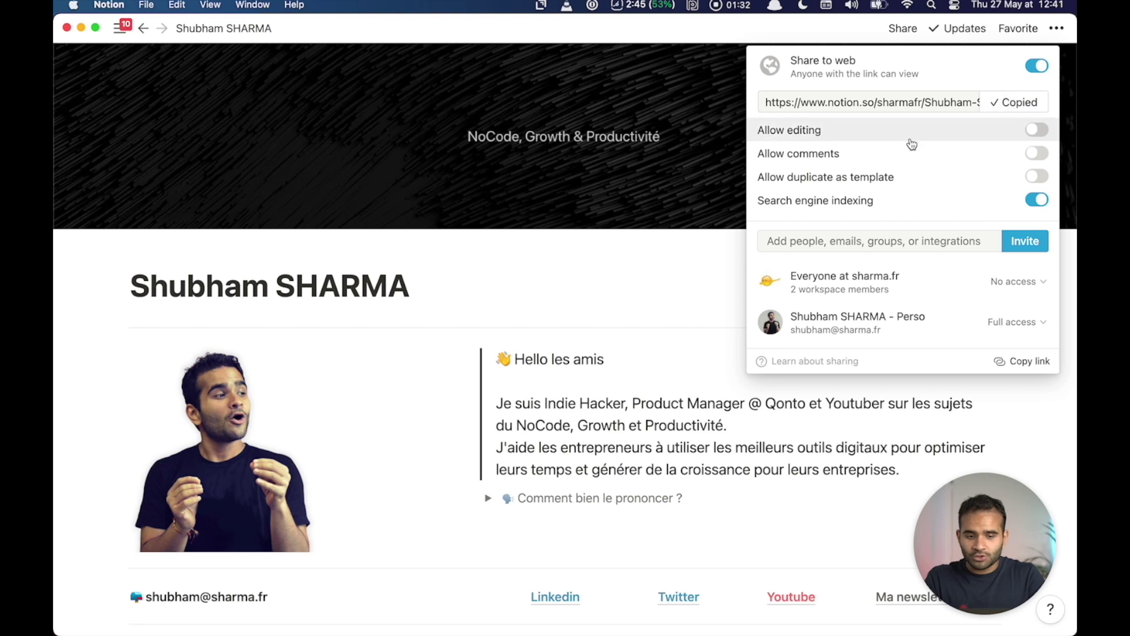
pyautogui.press('super+Tab')
pyautogui.press('super+shift+n')
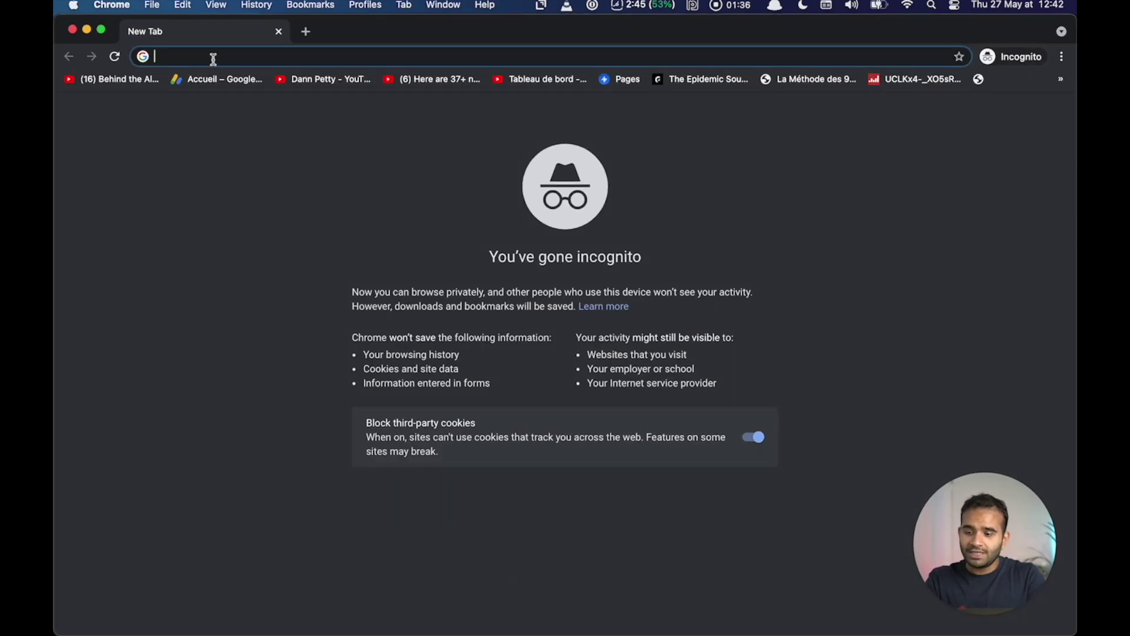
pyautogui.write('https://www.notion.so/sharmafr/Shubham-SHARMA-2b547b69da4d454a85aa0abef8f2abb5')
pyautogui.press('Return')
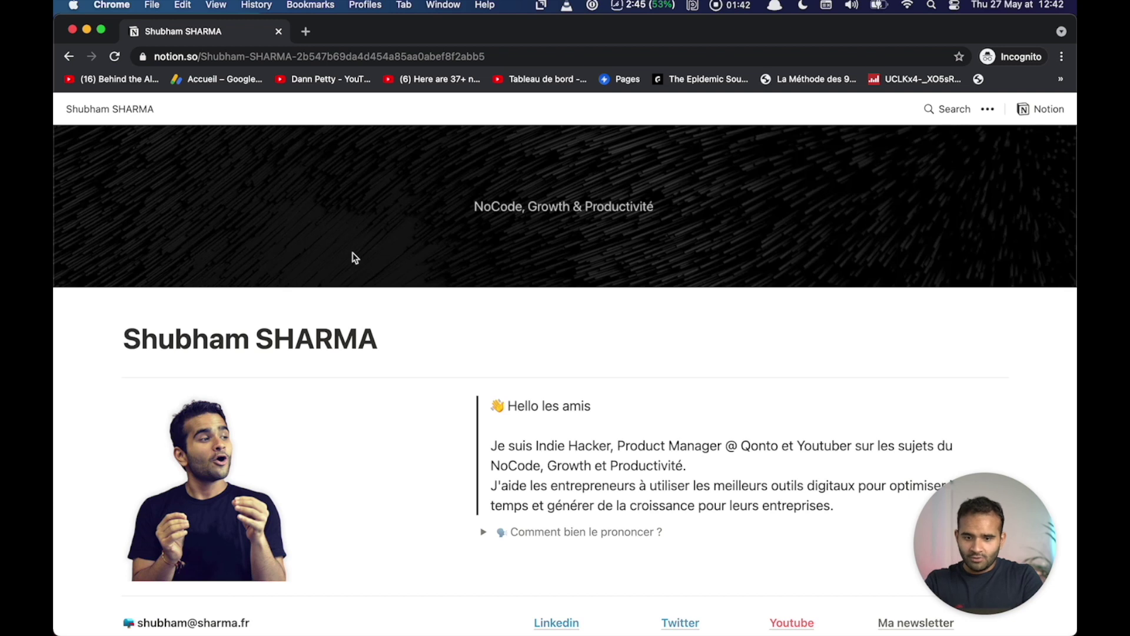
# Step: Look through the whole published page with the bookmarks bar hidden, and open a new browser tab
pyautogui.press('super+shift+b')
pyautogui.scroll(-5, 514, 278)
pyautogui.scroll(-15, 514, 279)
pyautogui.scroll(20, 516, 285)
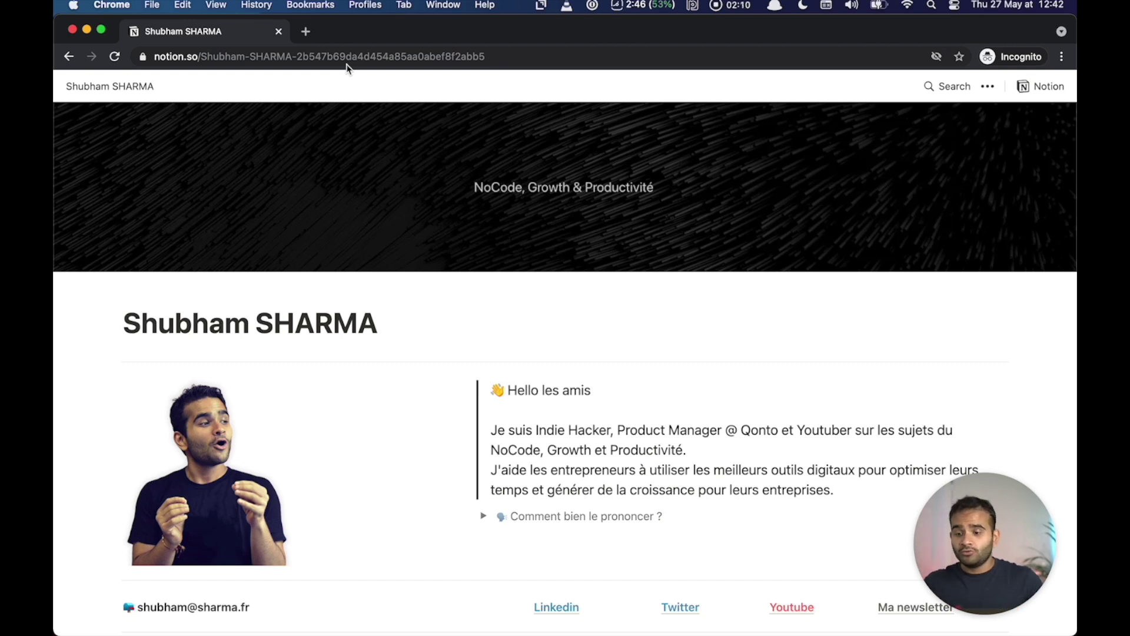
pyautogui.press('super+t')
pyautogui.write('shubham-')
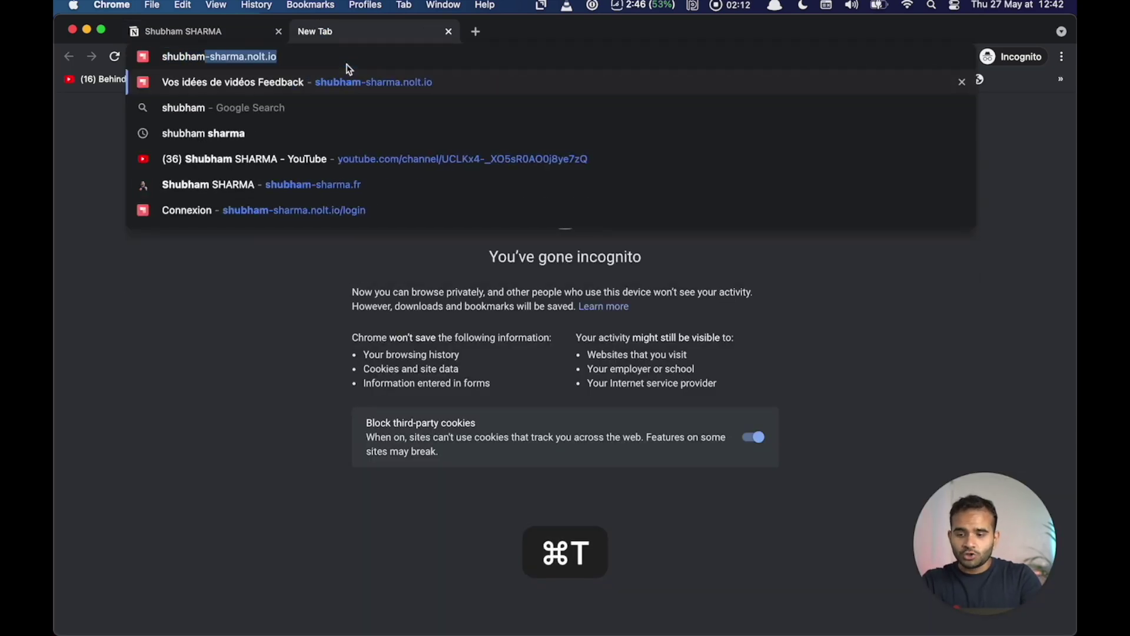
pyautogui.write('sharma.fr')
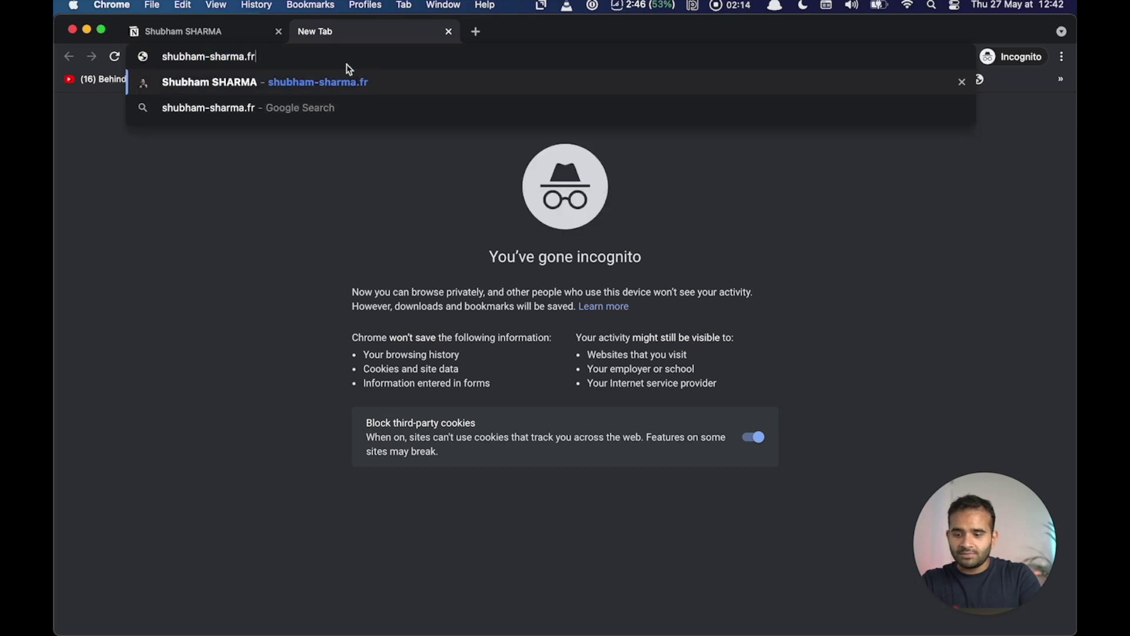
pyautogui.press('super+a')
pyautogui.press('BackSpace')
pyautogui.write('sharma')
pyautogui.press('Escape')
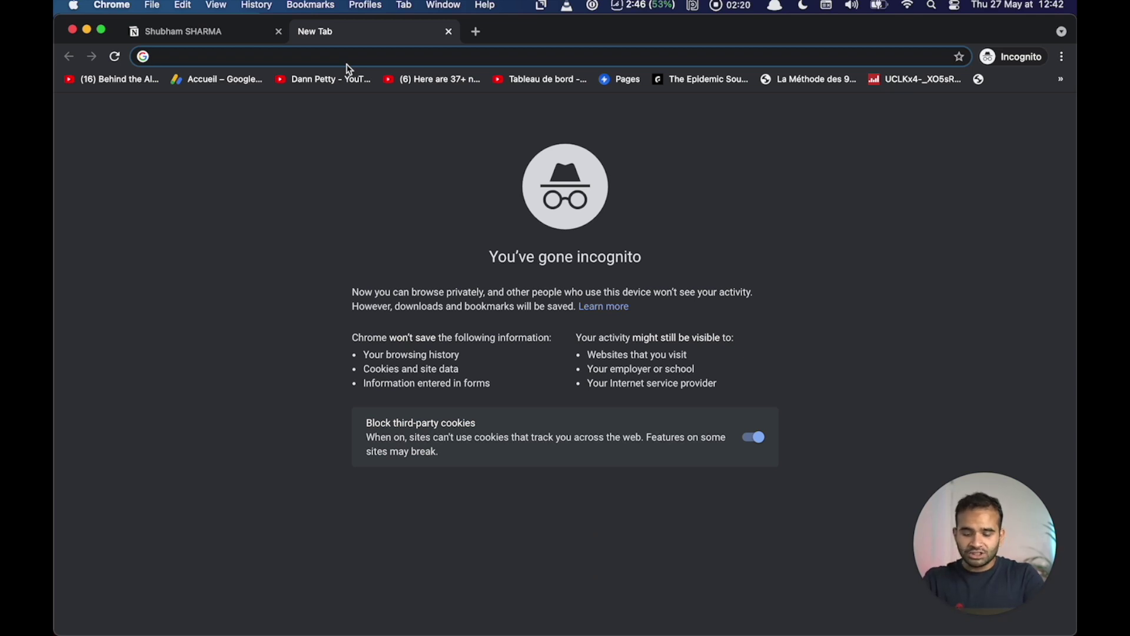
# Step: Search Google for "ovh nom de domaine"
pyautogui.write('ovh nom')
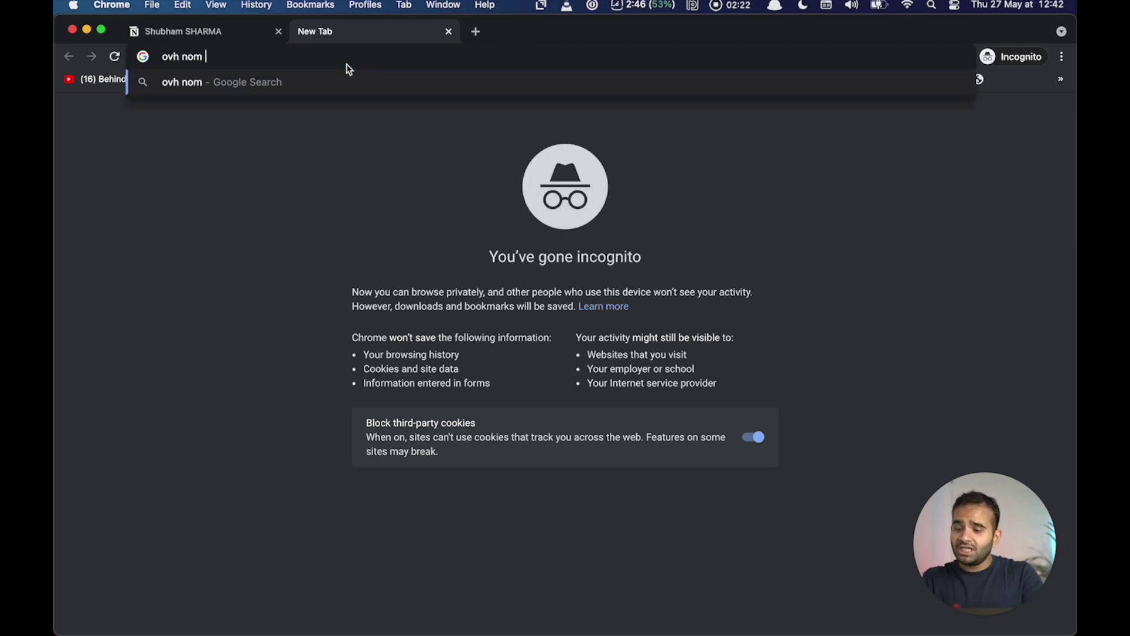
pyautogui.write(' de domain')
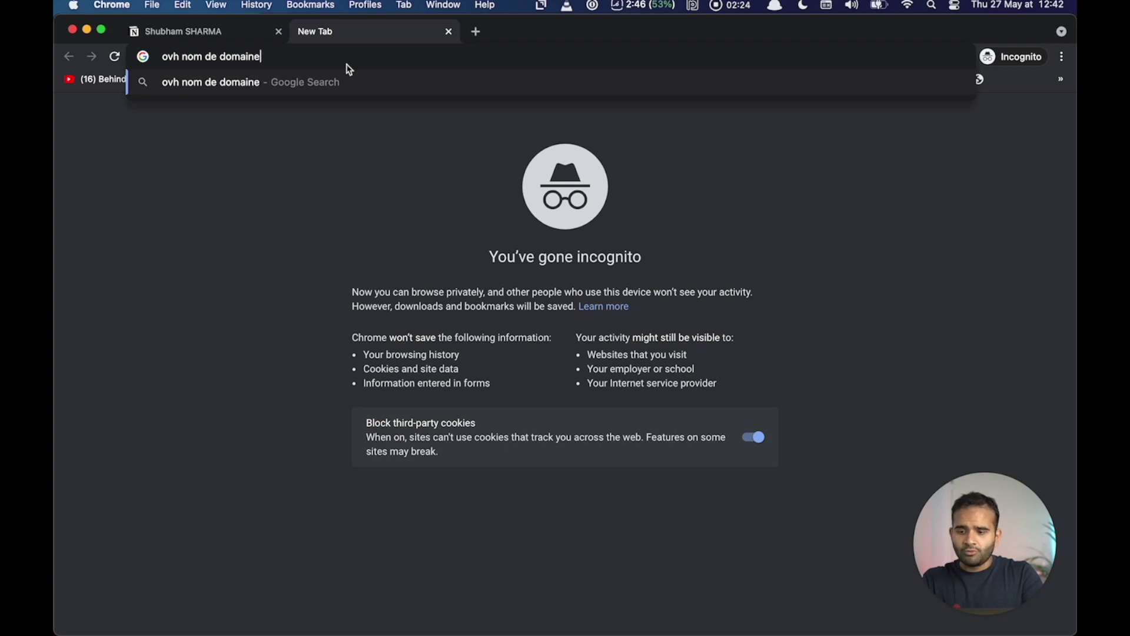
pyautogui.write('e')
pyautogui.press('Return')
pyautogui.click(630, 593)
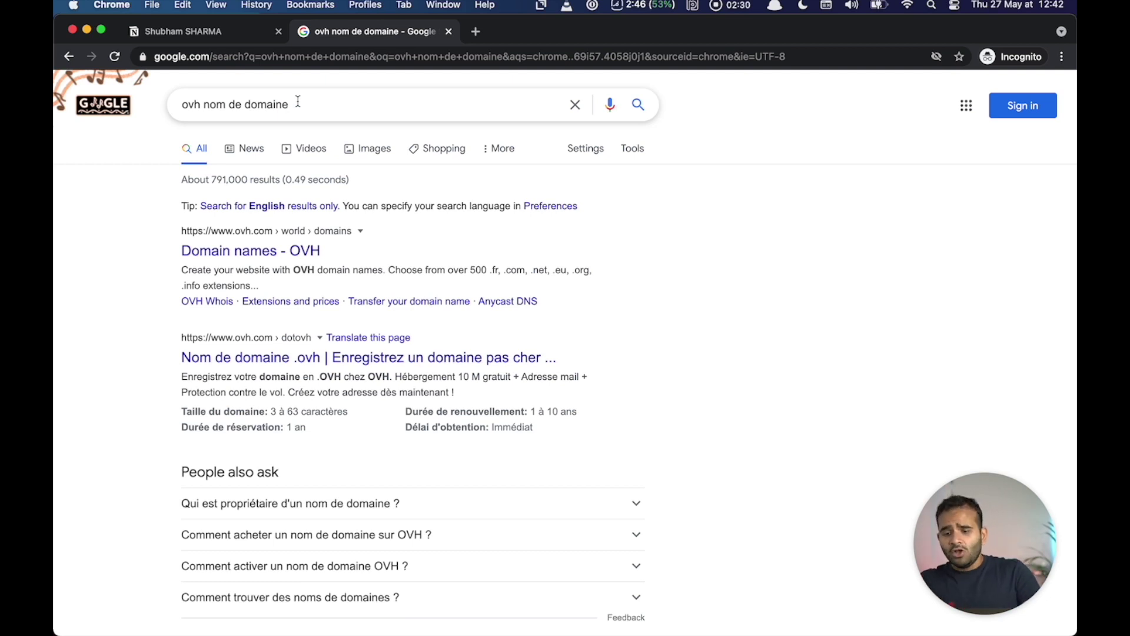
# Step: Open the website sharma.fr in a new tab of the regular Chrome window and highlight its custom domain address
pyautogui.click(279, 52)
pyautogui.write('sharm')
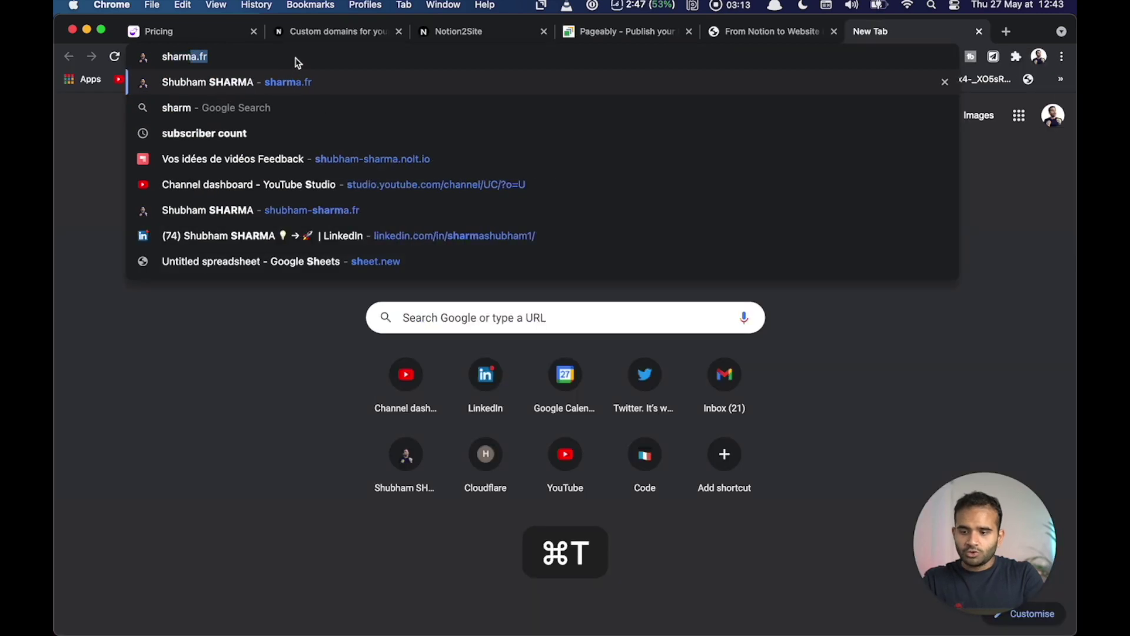
pyautogui.write('a')
pyautogui.press('Return')
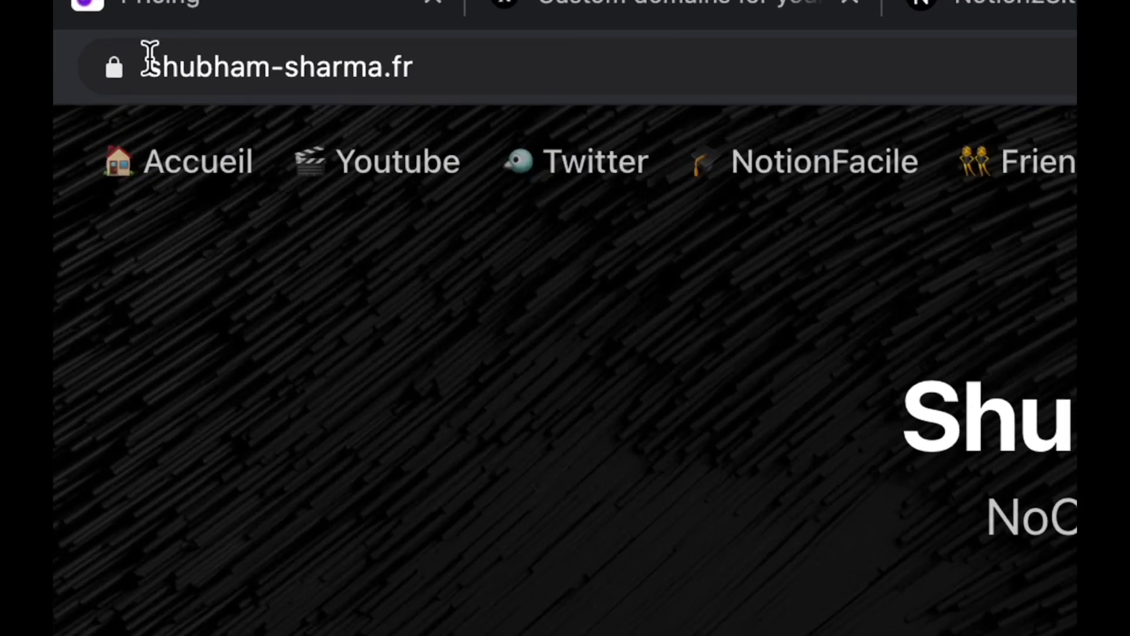
pyautogui.click(236, 57)
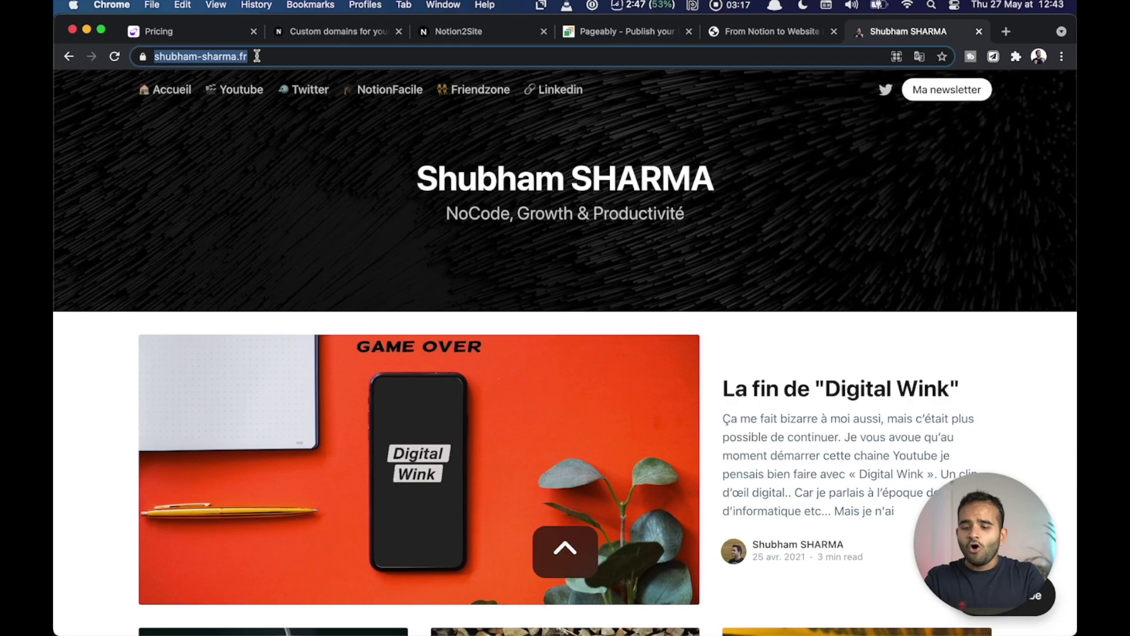
# Step: Load the shorter domain sharma.fr in another new browser tab
pyautogui.press('super+t')
pyautogui.write('sh')
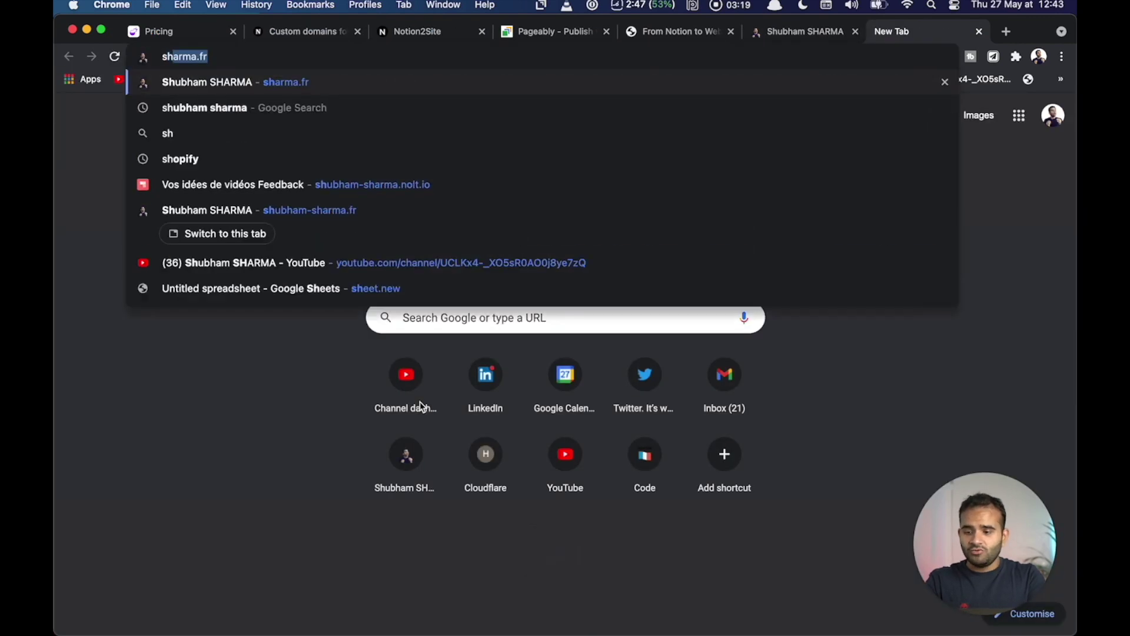
pyautogui.press('Right')
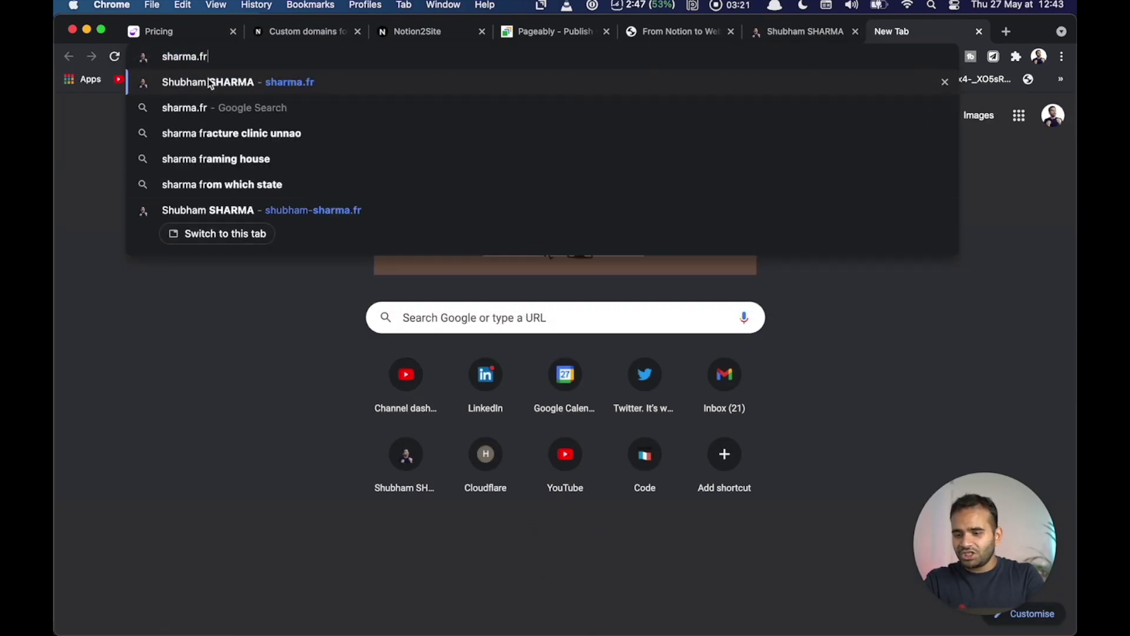
pyautogui.press('Return')
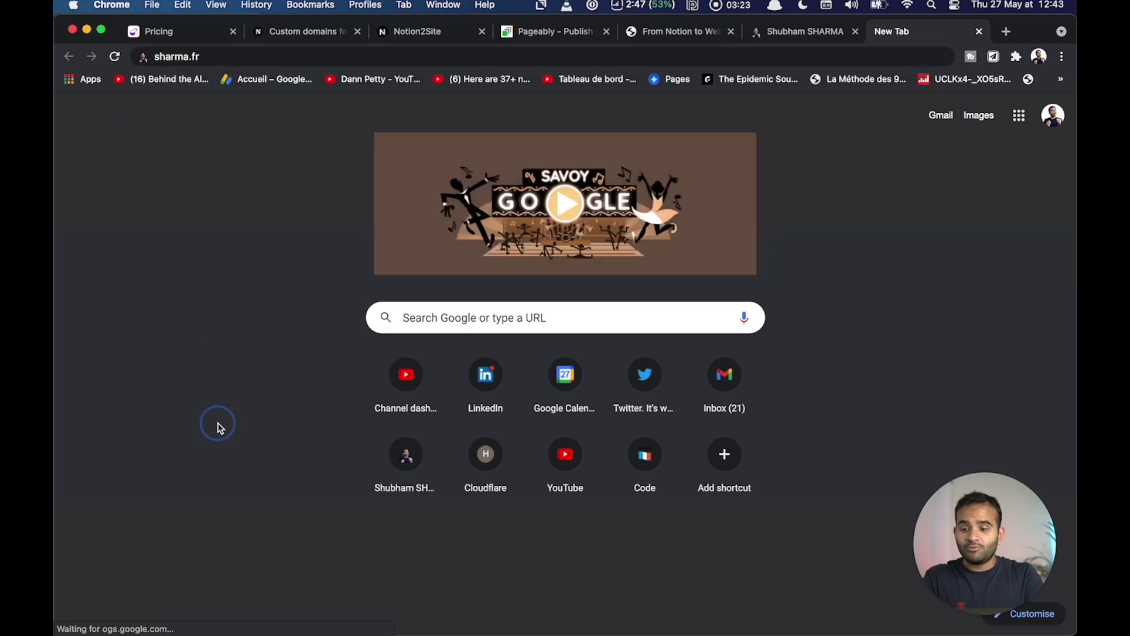
# Step: Switch to Notion and delete the words "Product Manager", followed by all the introduction text below "Hello les amis"
pyautogui.press('super+Tab')
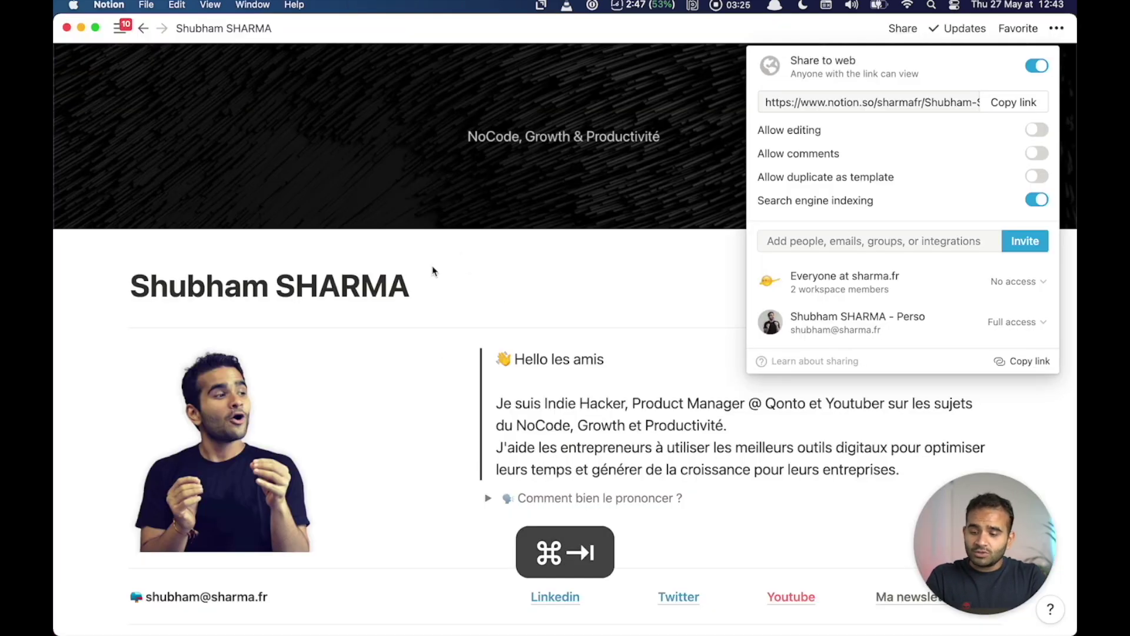
pyautogui.click(492, 159)
pyautogui.scroll(-3, 595, 247)
pyautogui.rightClick(597, 252)
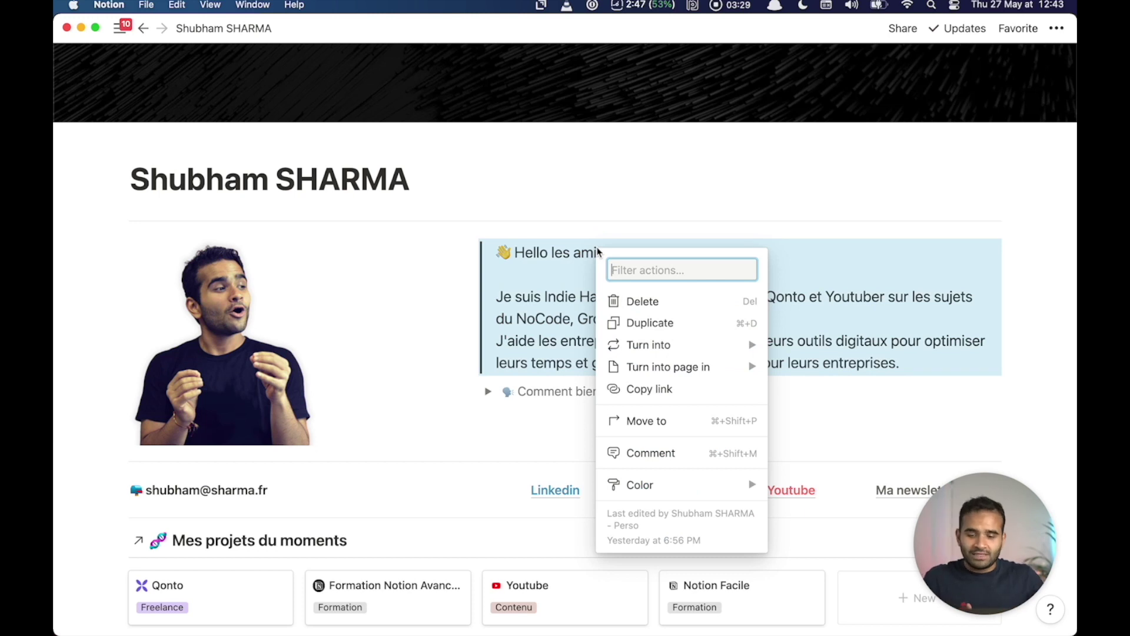
pyautogui.press('Escape')
pyautogui.click(623, 254)
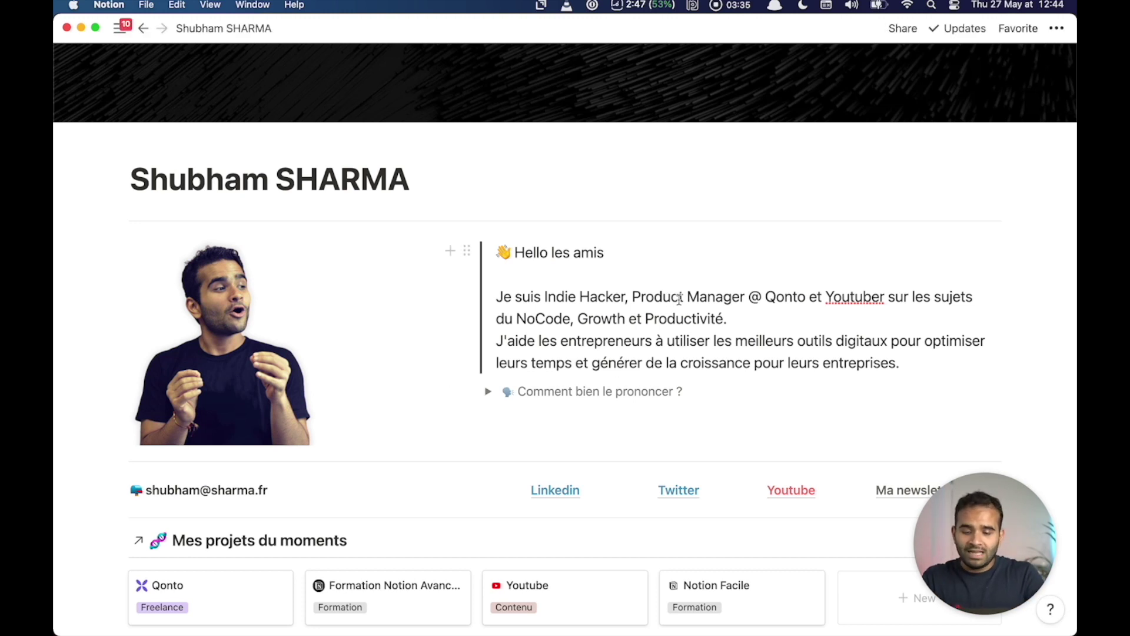
pyautogui.doubleClick(714, 295)
pyautogui.hotkey('alt', 'BackSpace')
pyautogui.hotkey('alt', 'BackSpace')
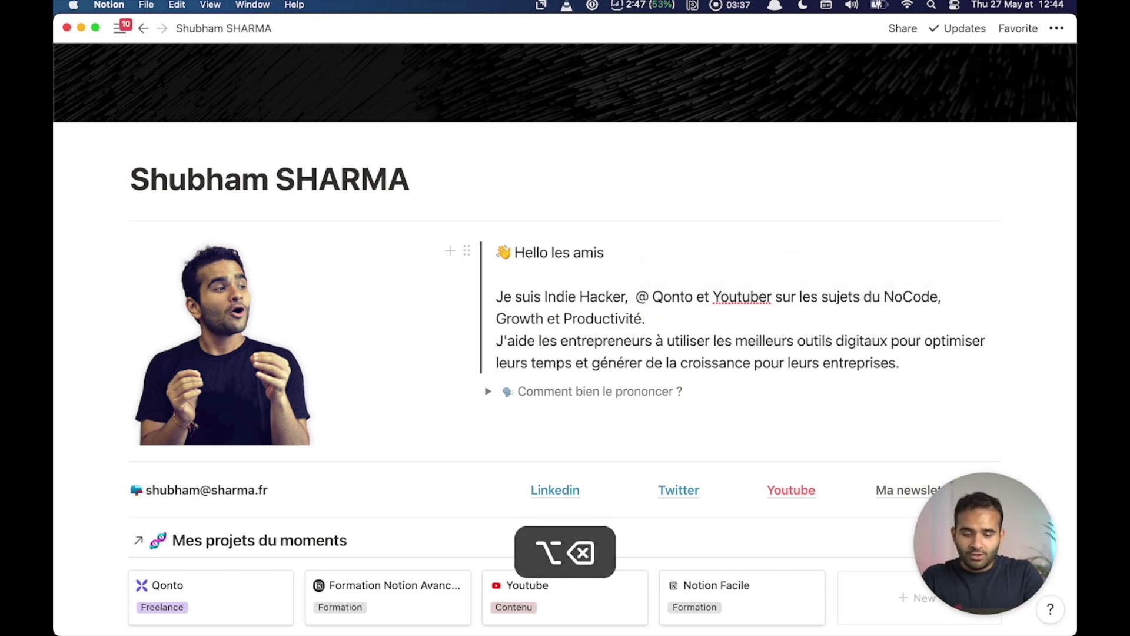
pyautogui.moveTo(940, 368); pyautogui.dragTo(609, 252)
pyautogui.press('BackSpace')
# Step: Switch to the incognito Chrome window and reload the published page to check how the edited introduction appears
pyautogui.press('super+Tab')
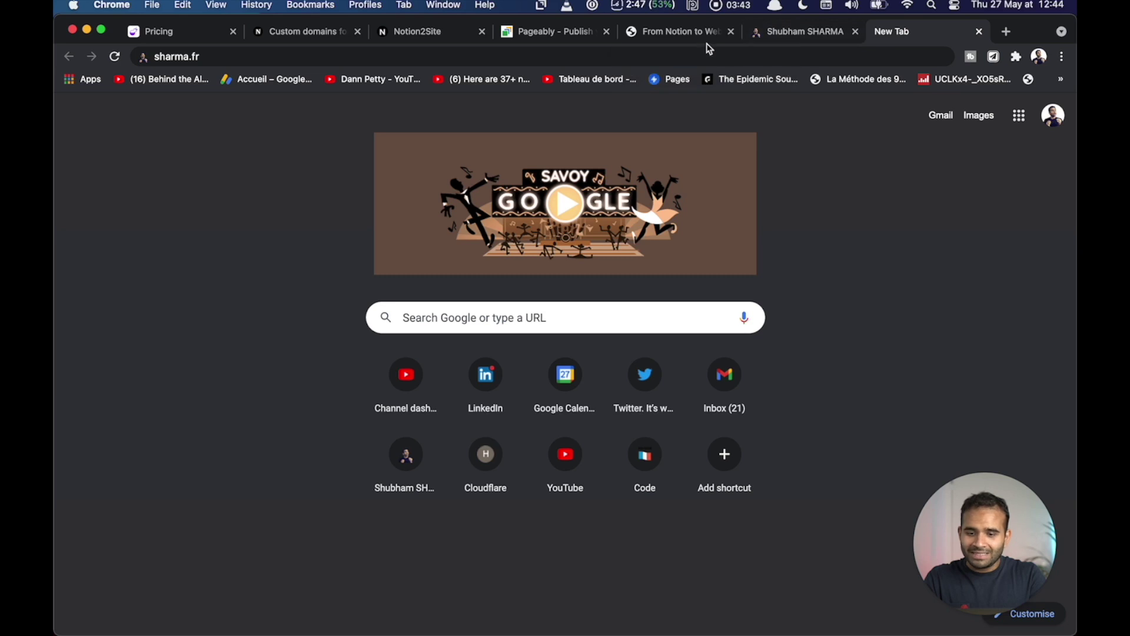
pyautogui.press('super+grave')
pyautogui.click(257, 38)
pyautogui.press('super+r')
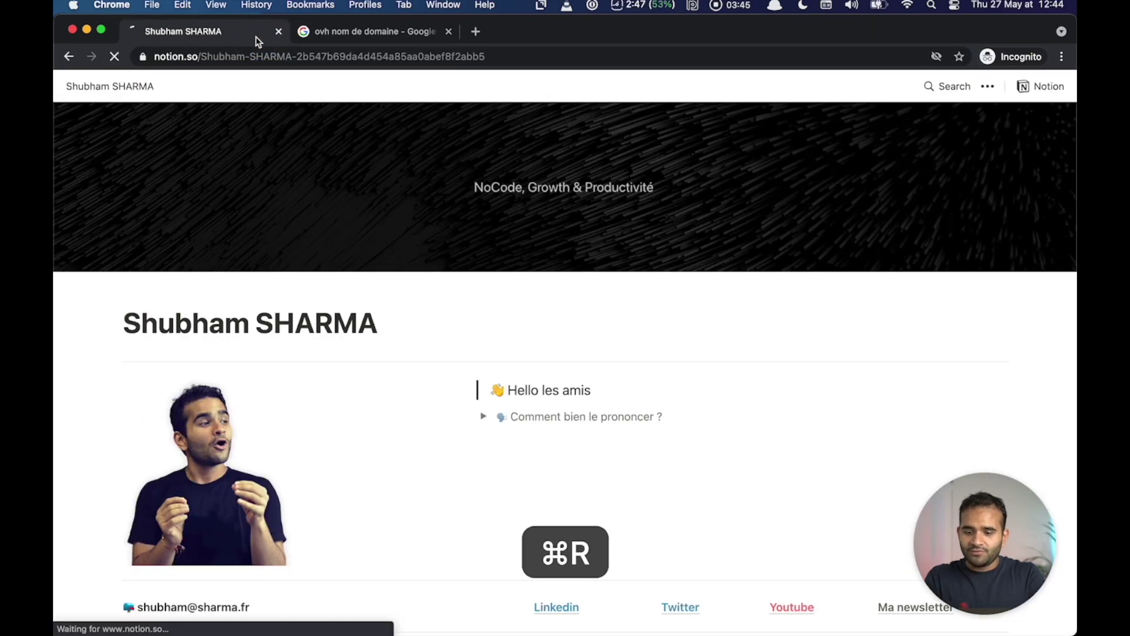
pyautogui.scroll(-3, 608, 333)
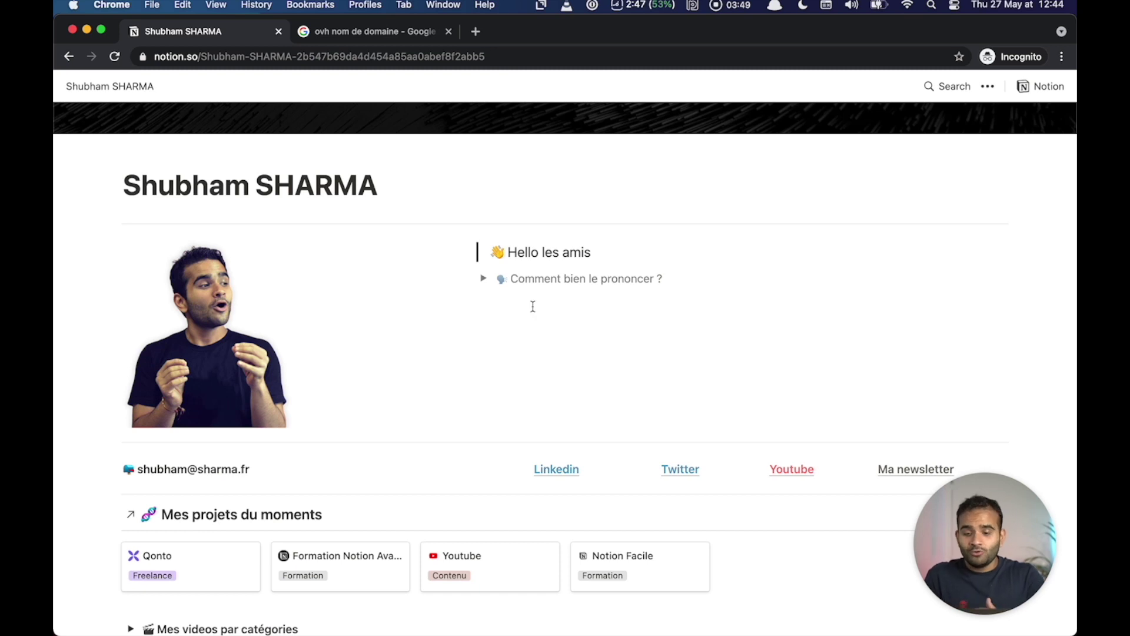
# Step: Switch back to Notion and undo both deletions in the introduction quote, including the words "Product Manager"
pyautogui.press('super+Tab')
pyautogui.press('super+z')
pyautogui.press('super+z')
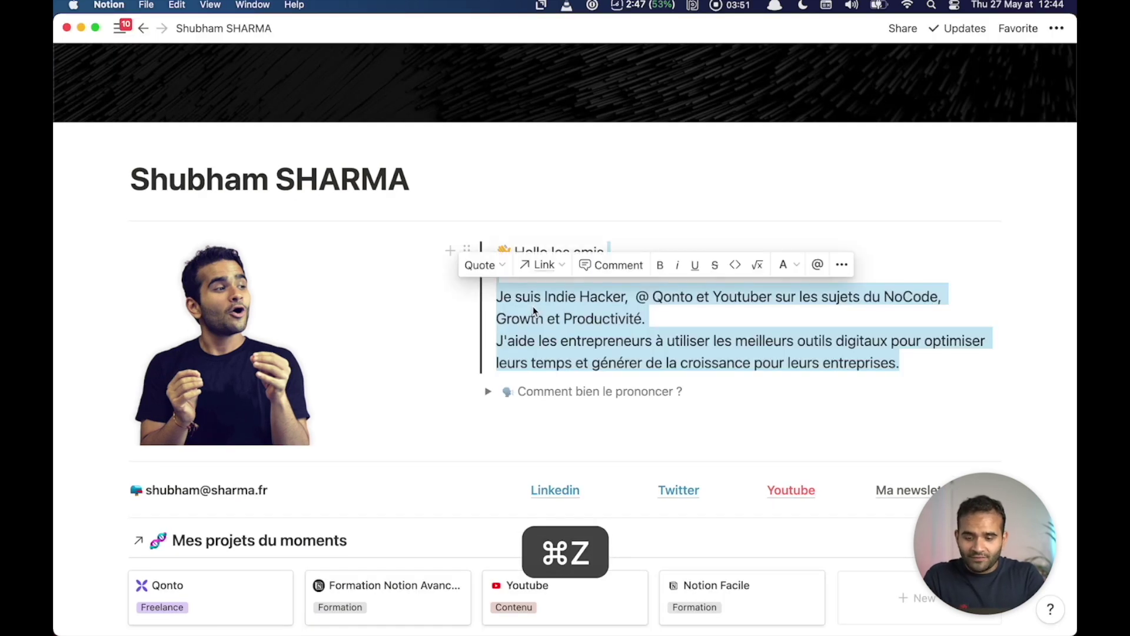
pyautogui.moveTo(899, 363); pyautogui.dragTo(496, 296)
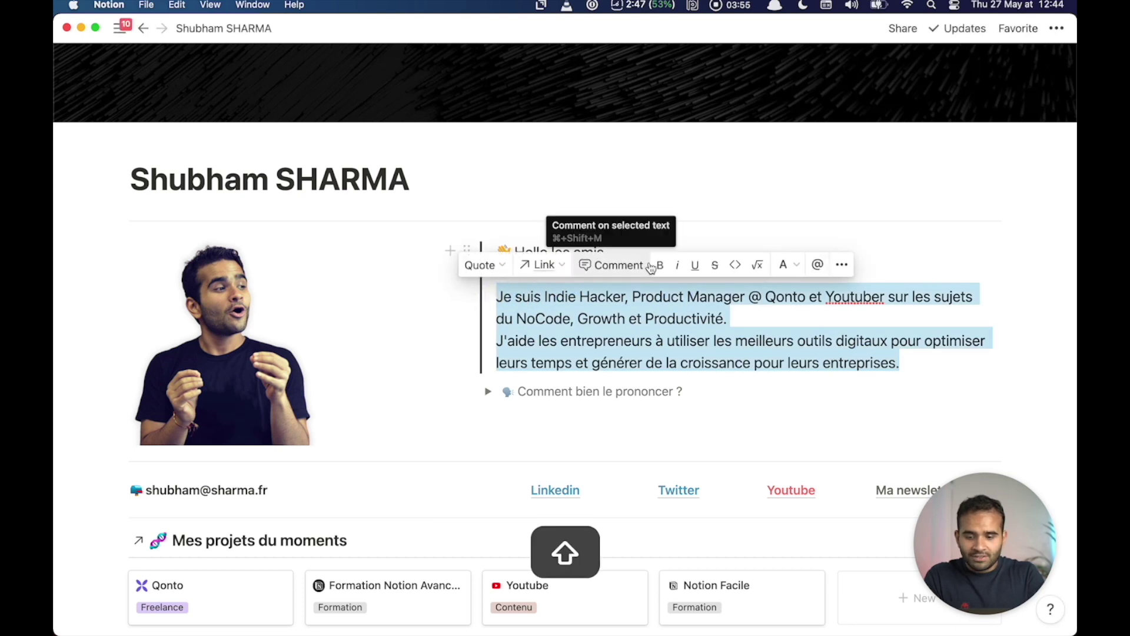
pyautogui.click(784, 265)
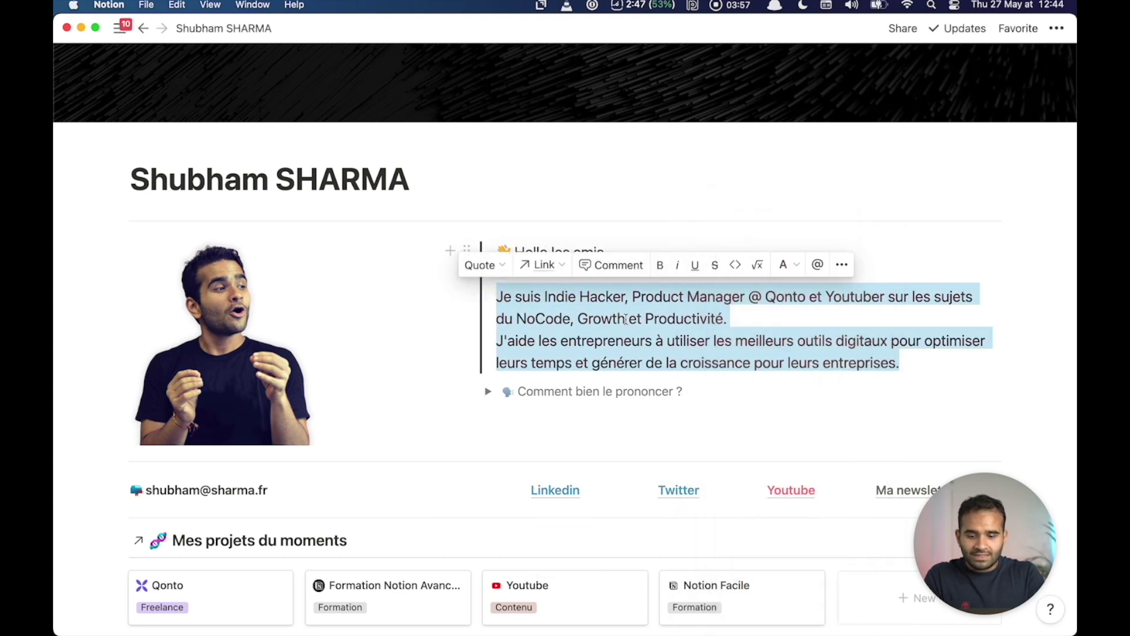
# Step: Check the introduction on the published page in Chrome, and return to Notion with the text deselected
pyautogui.press('super+Tab')
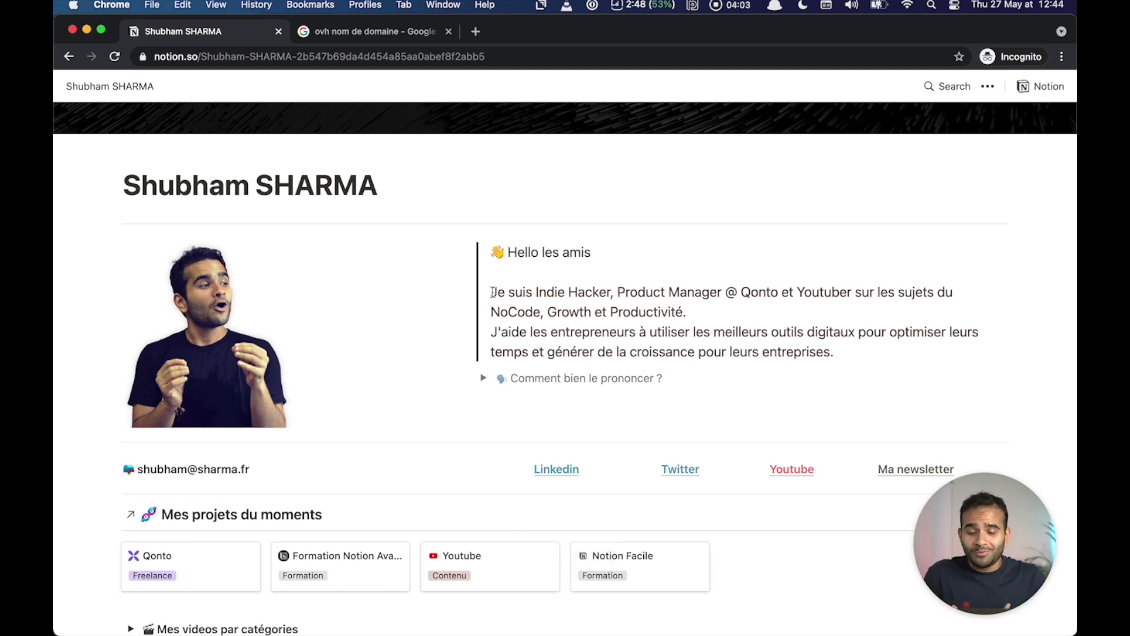
pyautogui.press('super+Tab')
pyautogui.press('super+z')
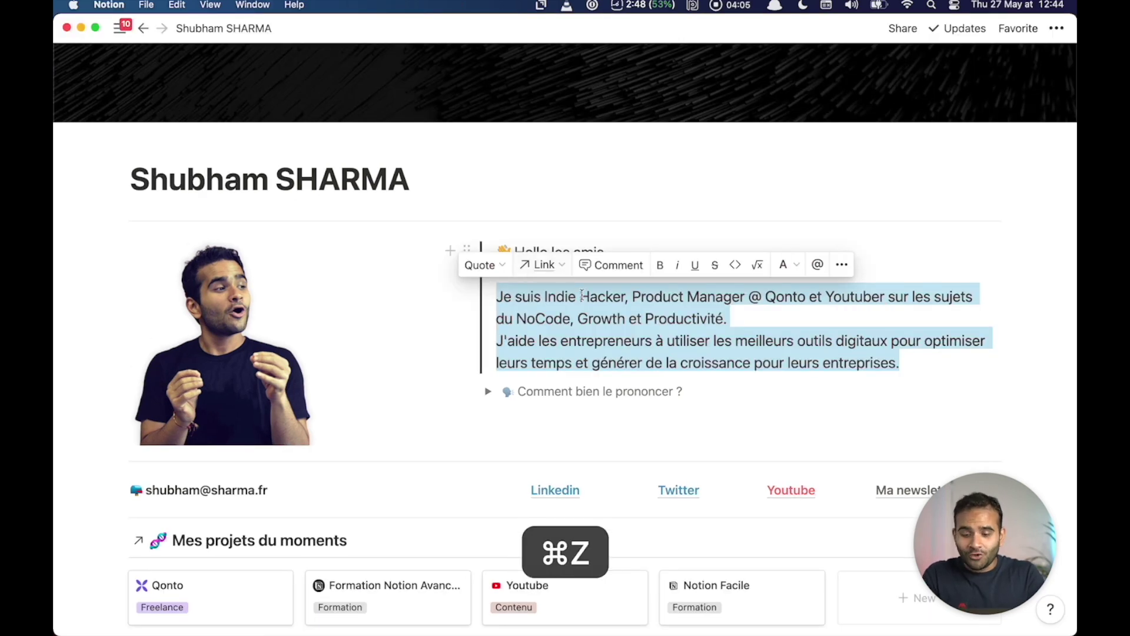
pyautogui.click(613, 333)
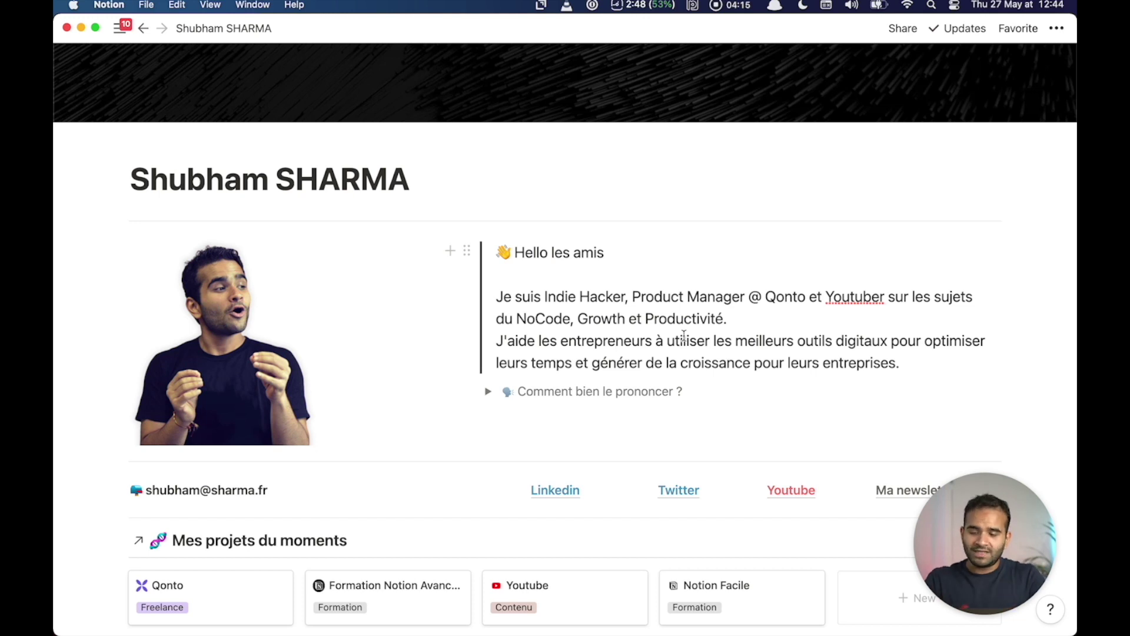
pyautogui.moveTo(309, 321)
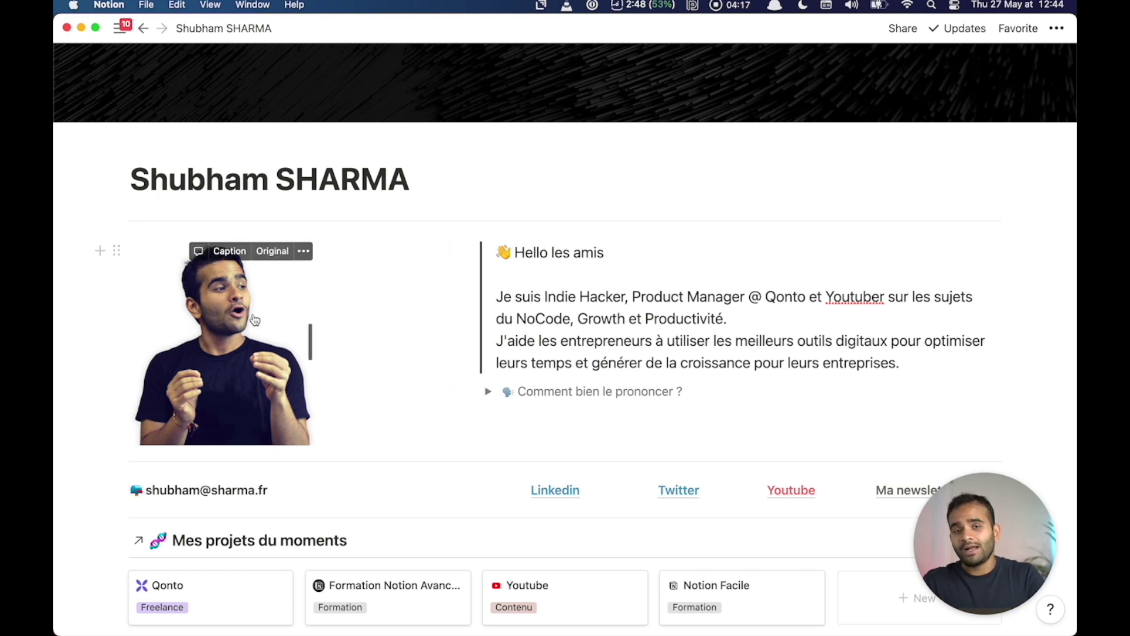
# Step: Switch to the regular Chrome window and look over the open Hostnotion, Notion2Site and Pageably websites
pyautogui.press('super+Tab')
pyautogui.press('super+grave')
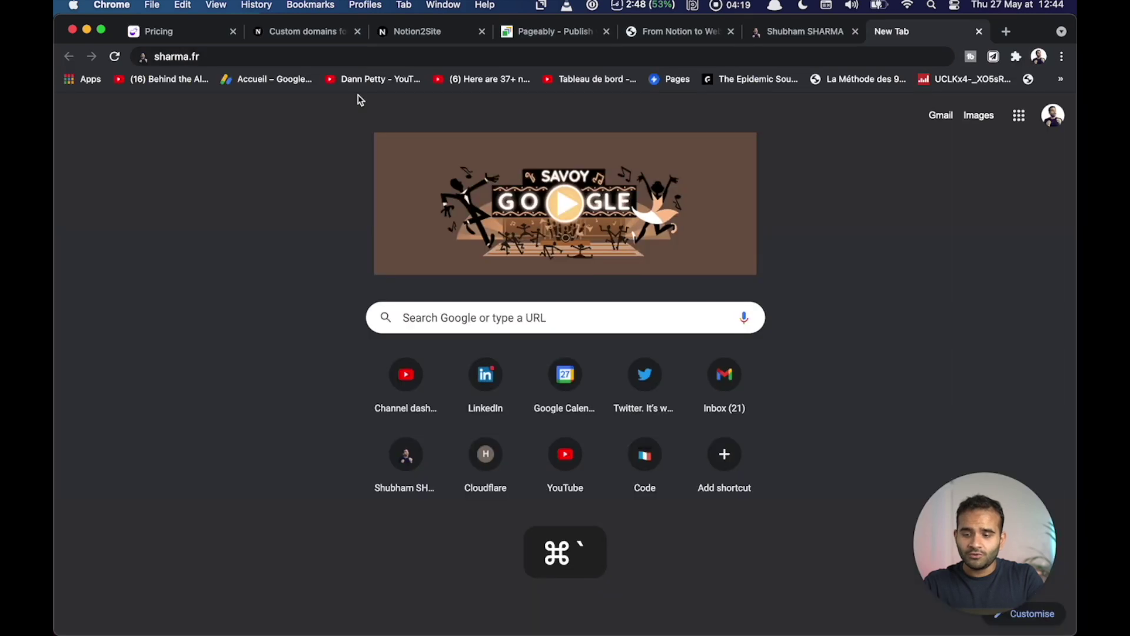
pyautogui.click(285, 35)
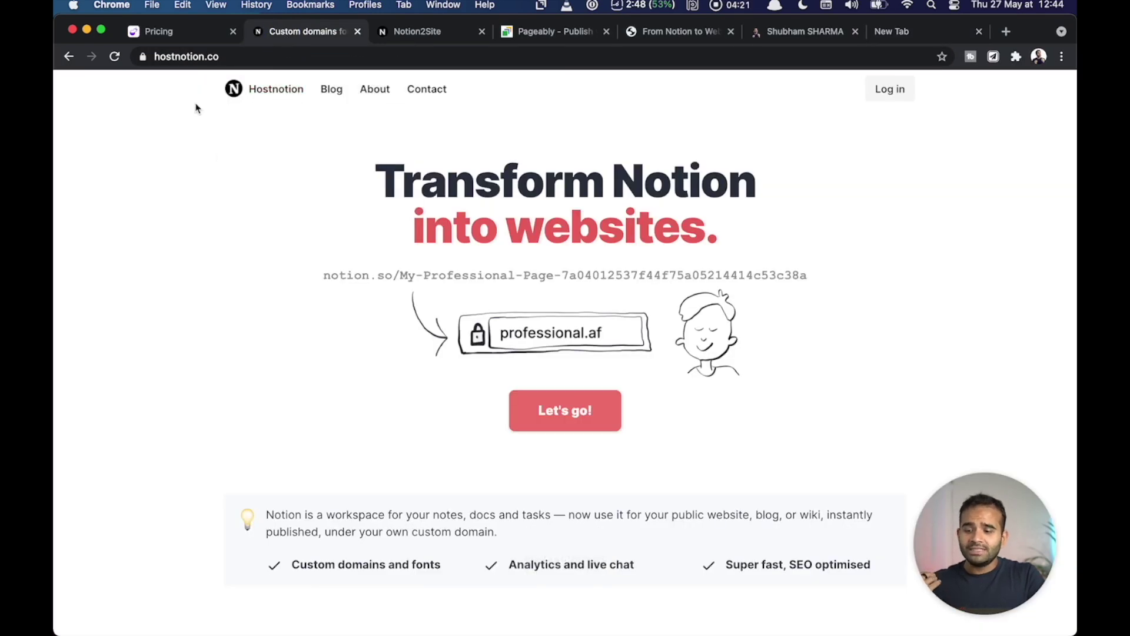
pyautogui.click(414, 35)
pyautogui.click(575, 37)
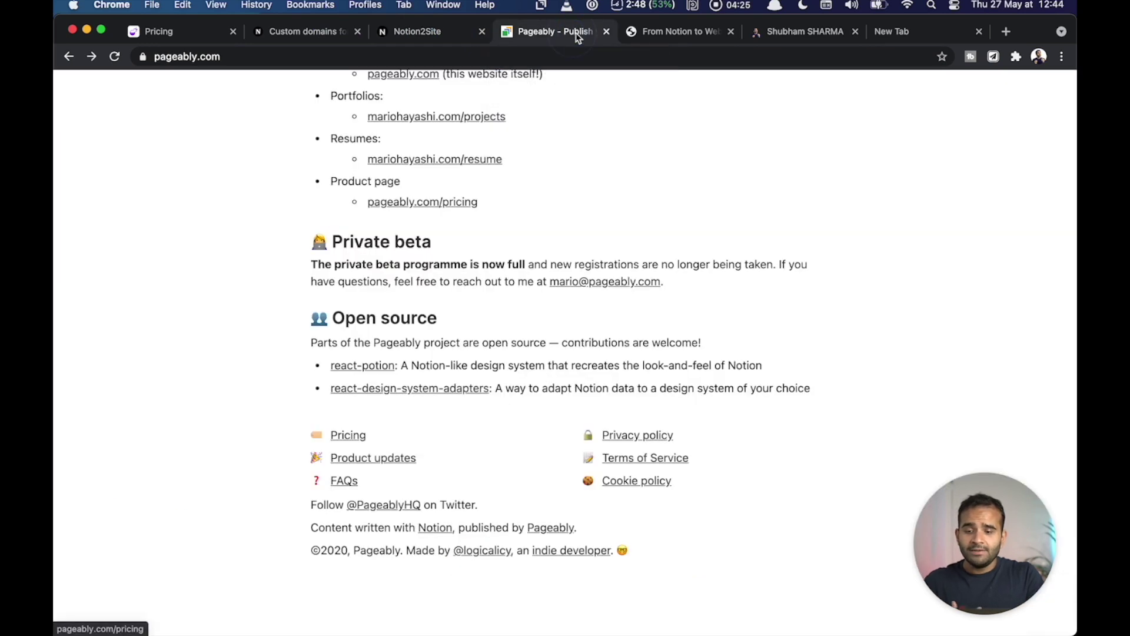
# Step: Replace the Pageably website with super.so in the same tab
pyautogui.click(789, 58)
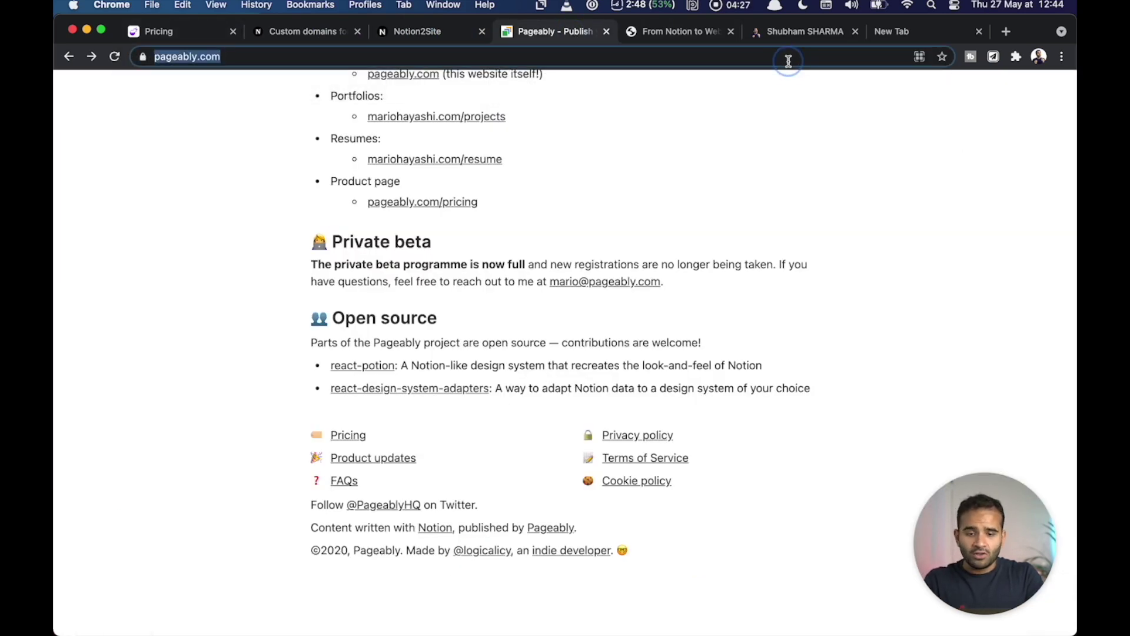
pyautogui.write('super')
pyautogui.press('Return')
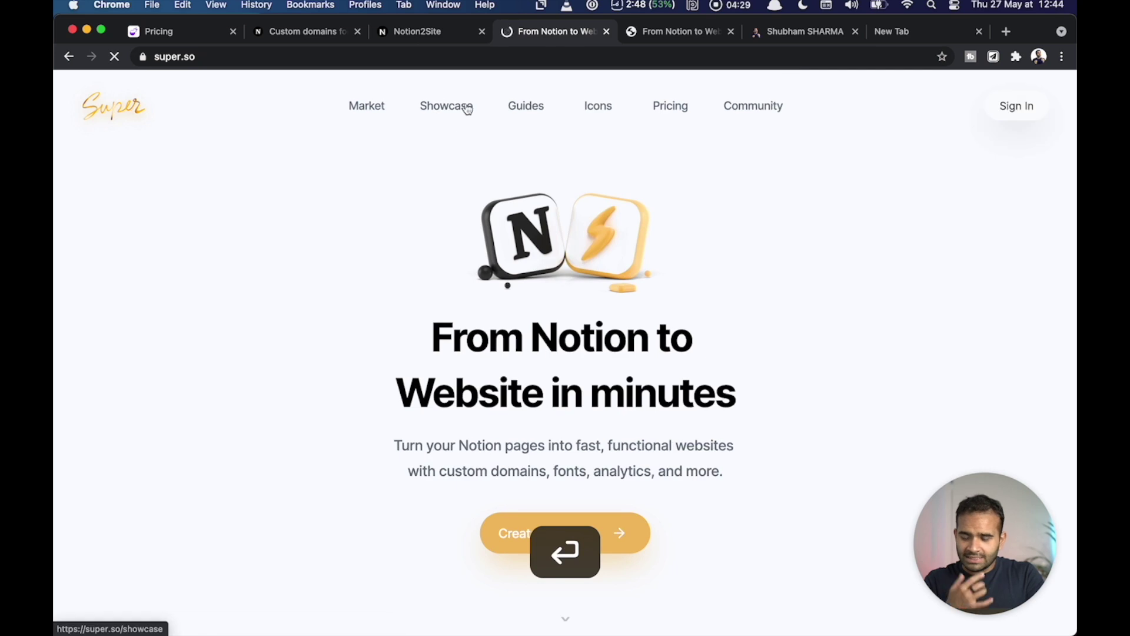
# Step: Look at Potion's homepage and its pricing plans, highlighting the Custom Domain feature of the 1 Site plan
pyautogui.click(182, 36)
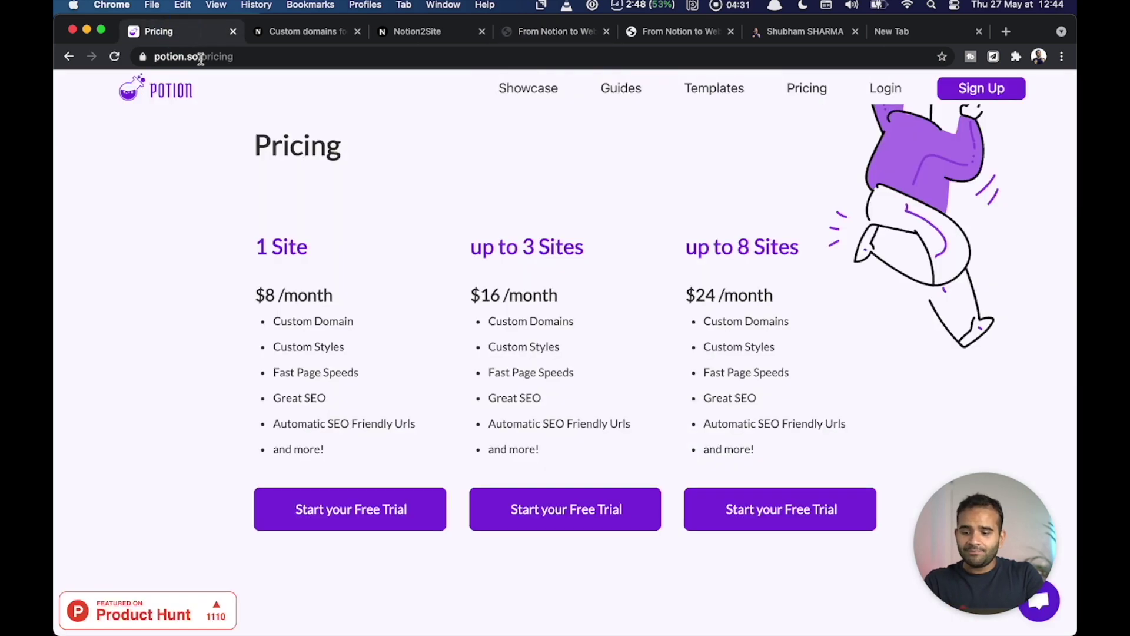
pyautogui.click(156, 91)
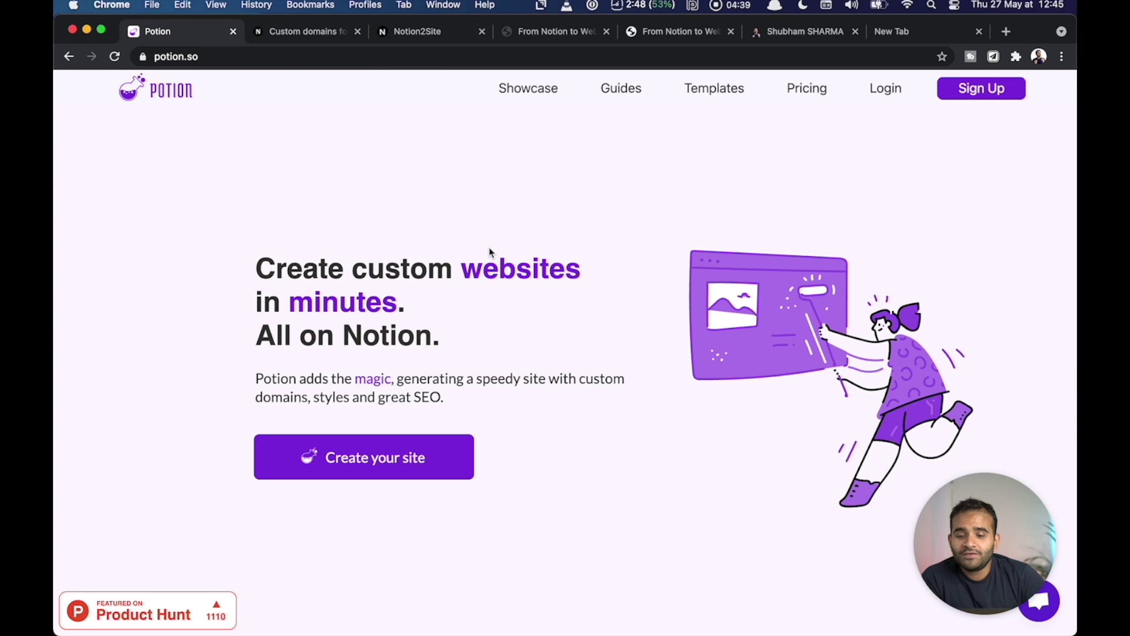
pyautogui.click(807, 89)
pyautogui.moveTo(253, 361); pyautogui.dragTo(341, 554)
pyautogui.click(340, 553)
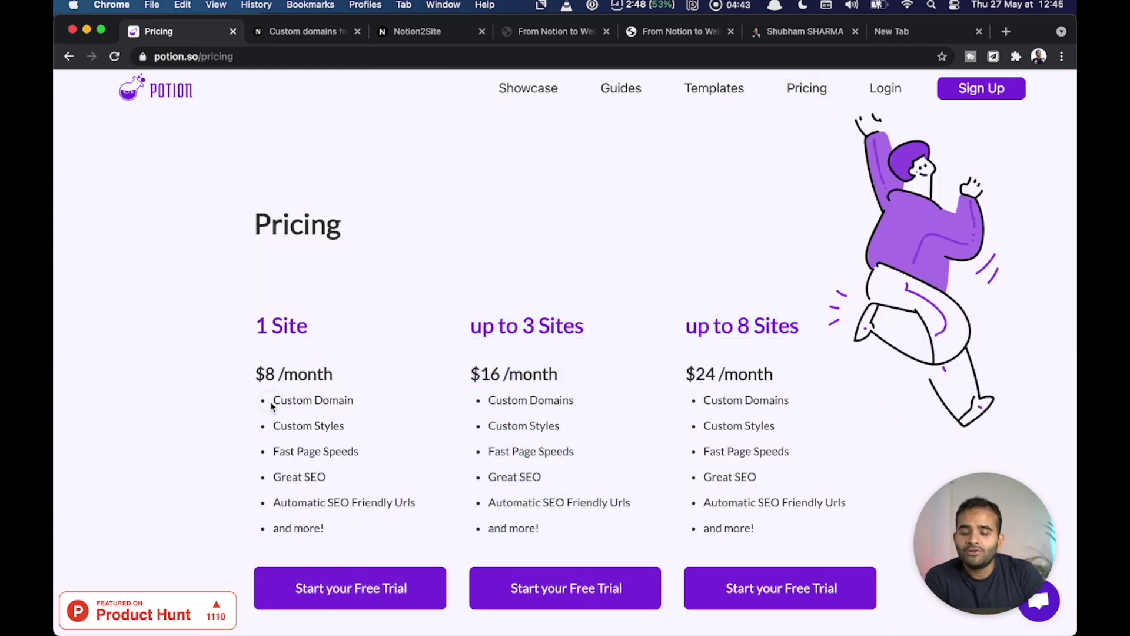
pyautogui.moveTo(272, 406); pyautogui.dragTo(378, 403)
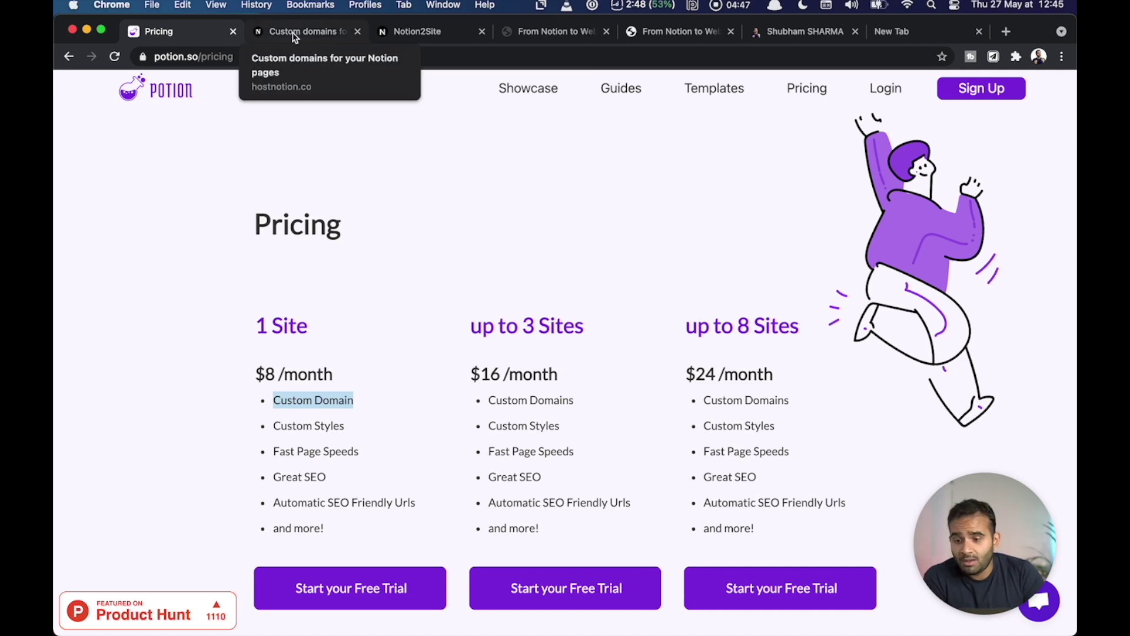
# Step: Glance at Hostnotion's homepage and close the tab showing the personal website
pyautogui.click(294, 36)
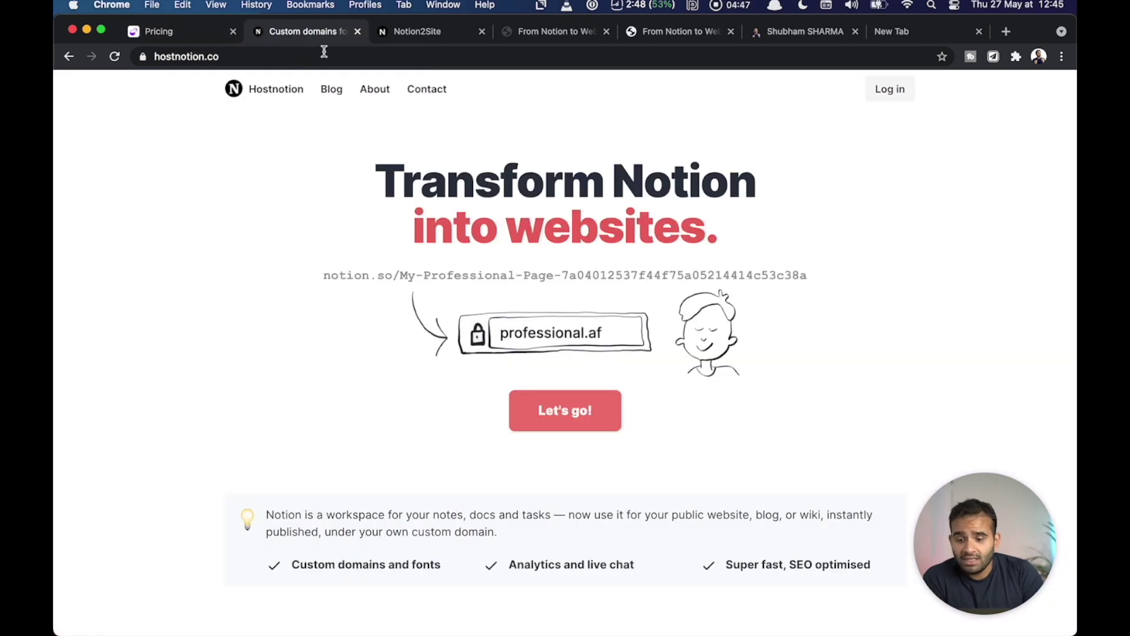
pyautogui.click(797, 33)
pyautogui.press('super+w')
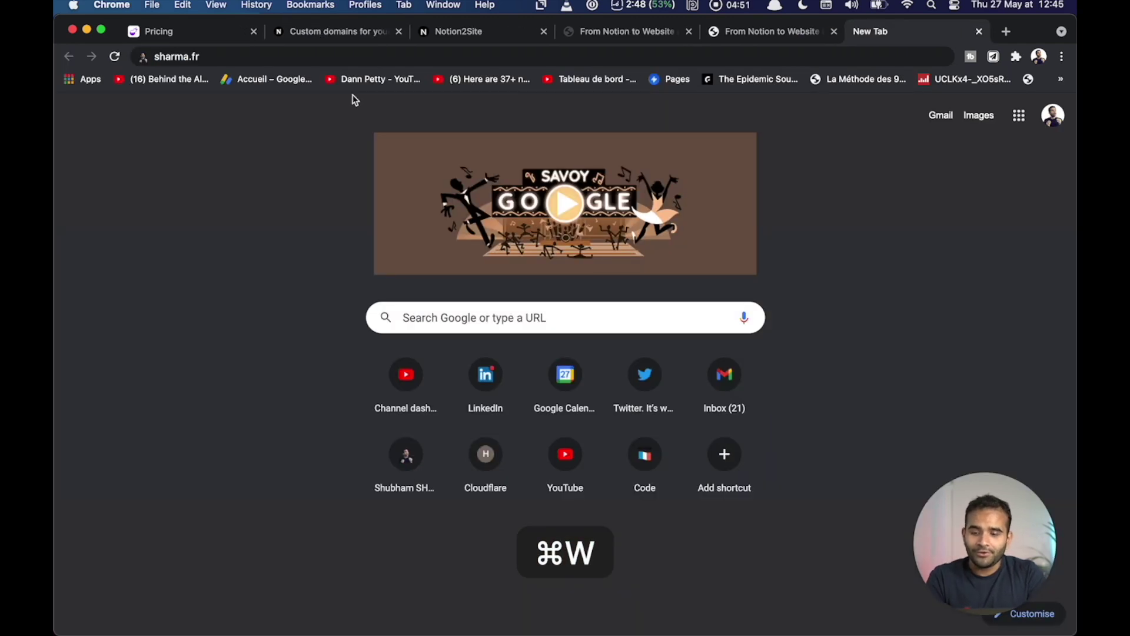
# Step: View the published page's notion.so address in the incognito window and return to Potion's pricing page
pyautogui.press('super+grave')
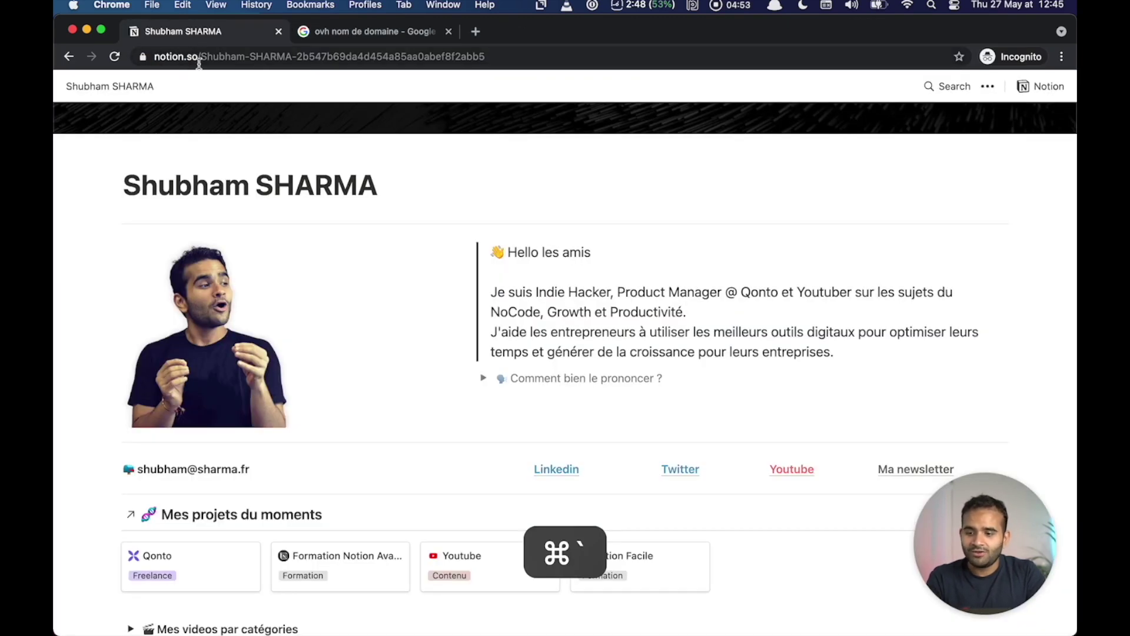
pyautogui.press('super+grave')
pyautogui.click(194, 33)
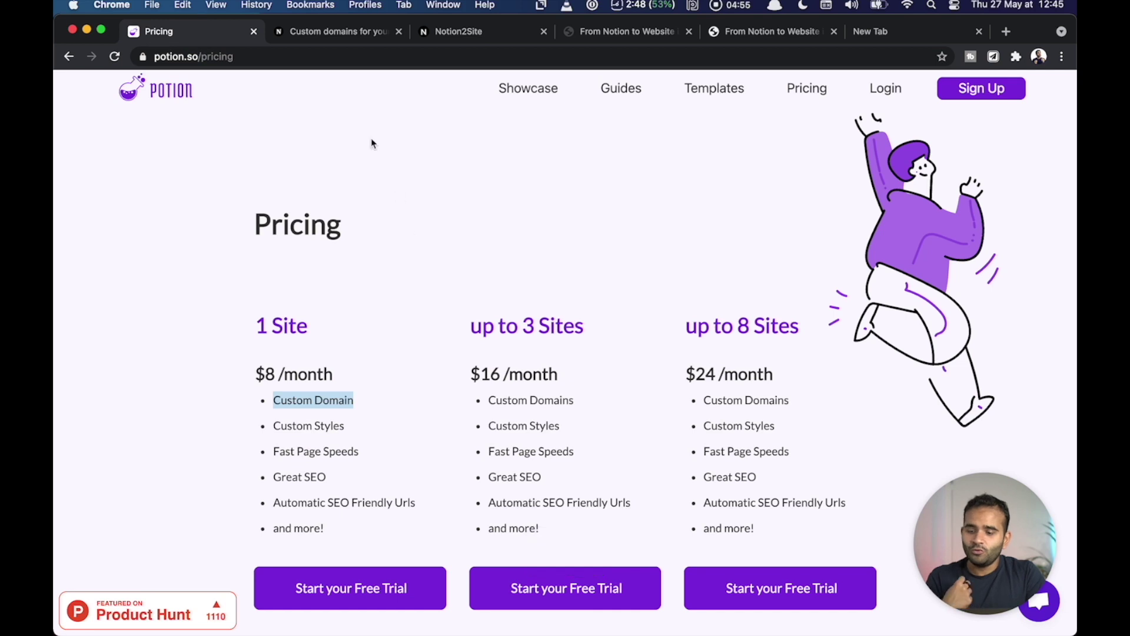
# Step: Look through Hostnotion's homepage down to its subscription price near the page footer
pyautogui.click(335, 33)
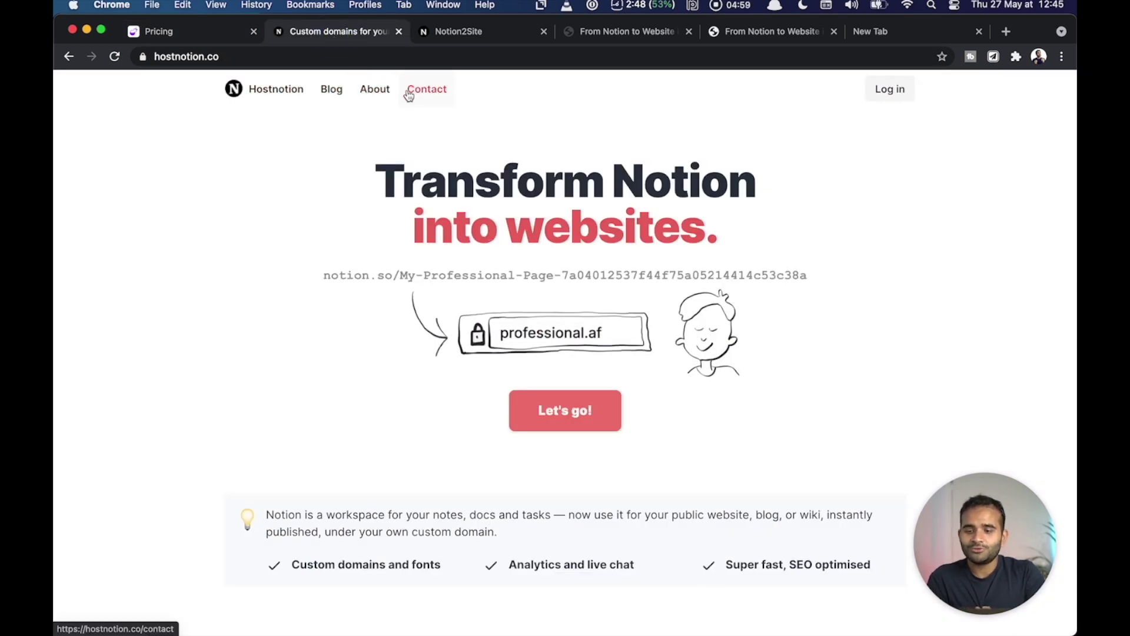
pyautogui.scroll(-15, 400, 169)
pyautogui.scroll(-15, 400, 169)
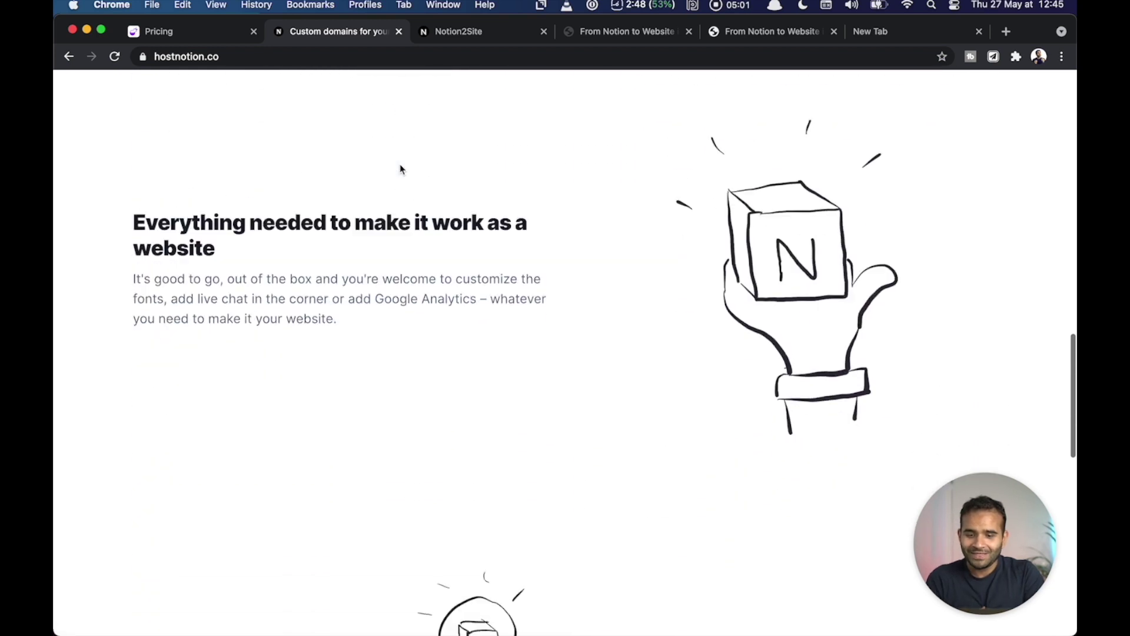
pyautogui.scroll(20, 400, 168)
pyautogui.scroll(-10, 400, 166)
pyautogui.scroll(-10, 400, 165)
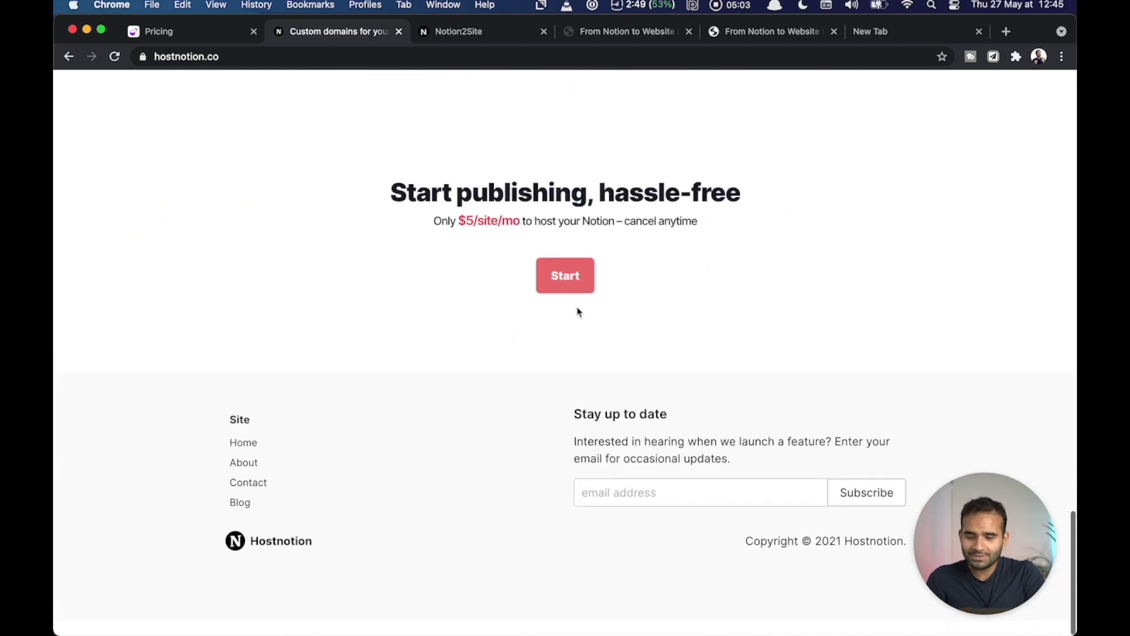
# Step: Open the pricing page of the Notion2Site website
pyautogui.click(493, 30)
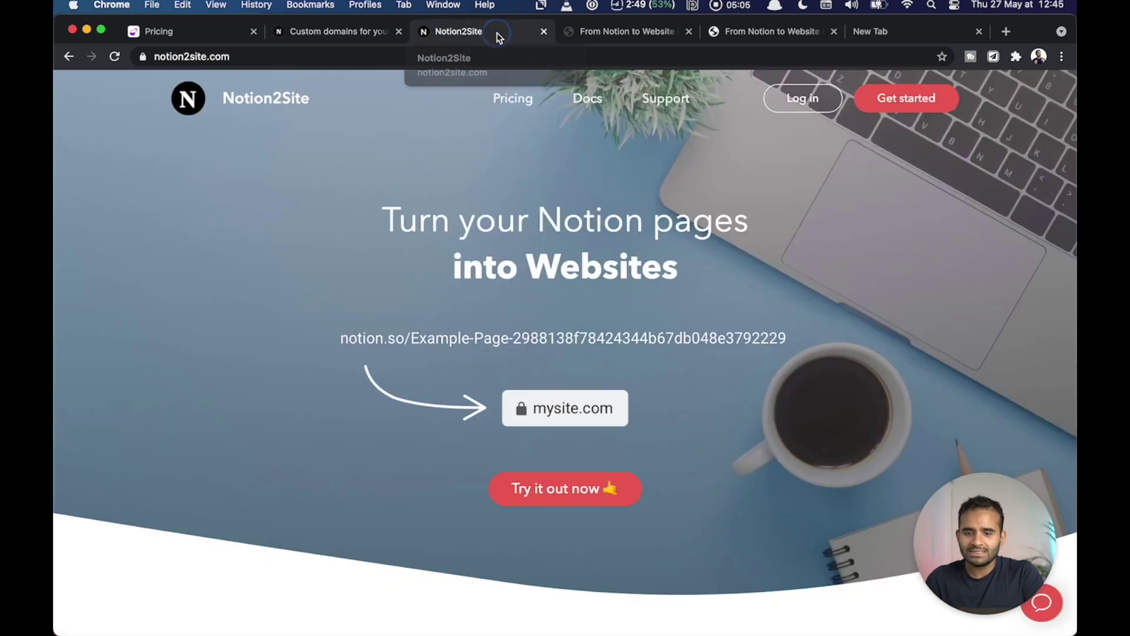
pyautogui.click(529, 103)
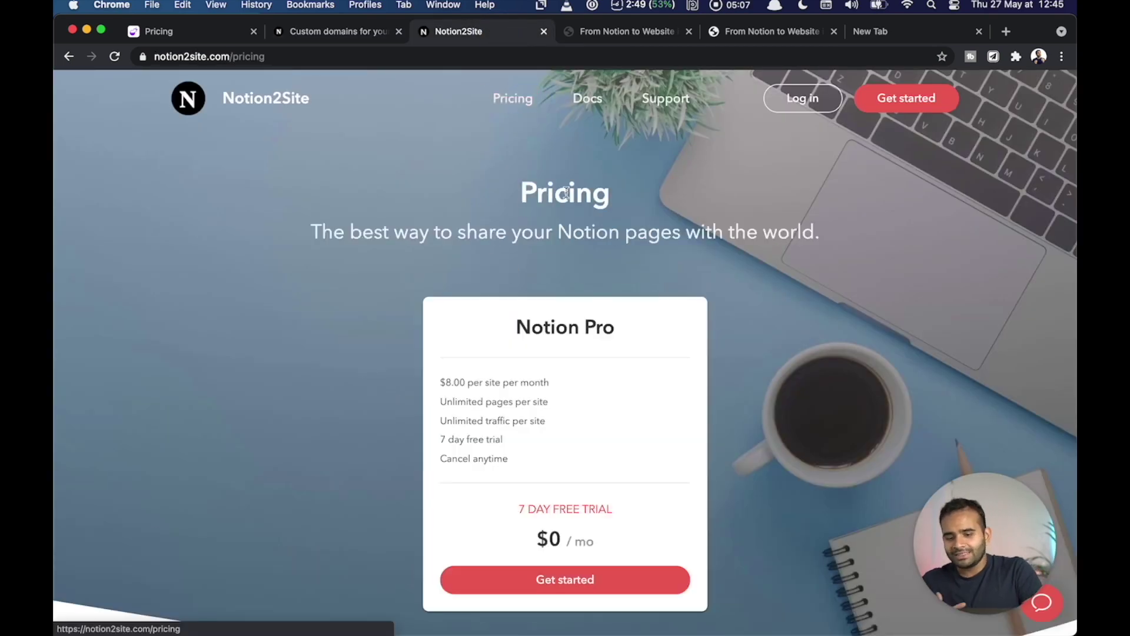
# Step: Read Notion2Site's Notion Pro plan, and open Super's pricing page to view its per-site monthly price and features
pyautogui.scroll(-2, 556, 312)
pyautogui.scroll(-2, 594, 391)
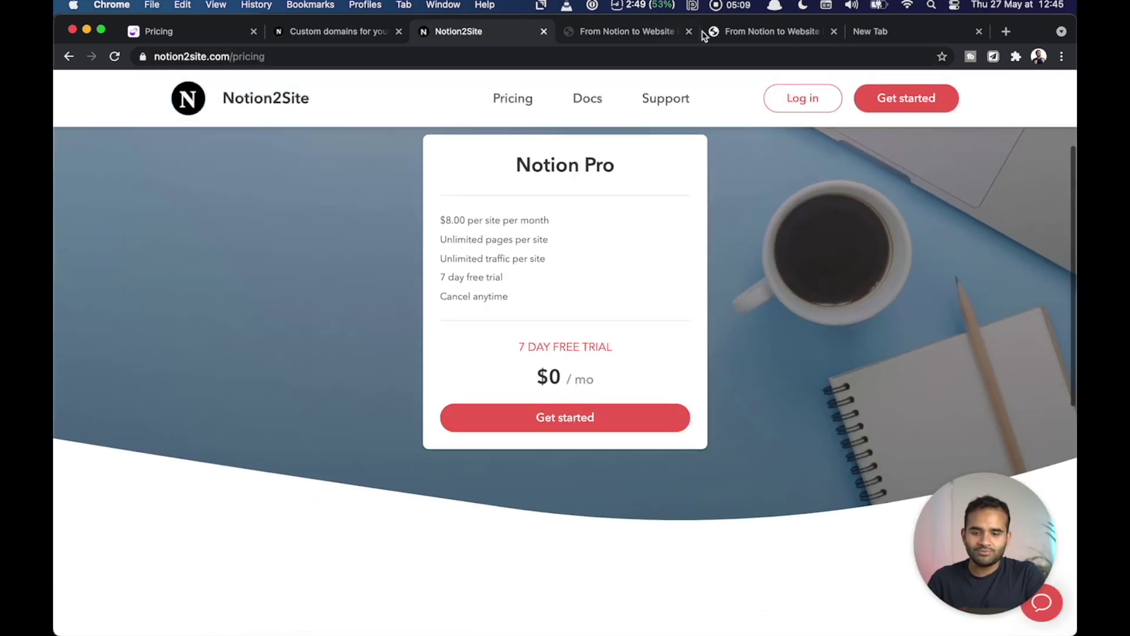
pyautogui.click(648, 36)
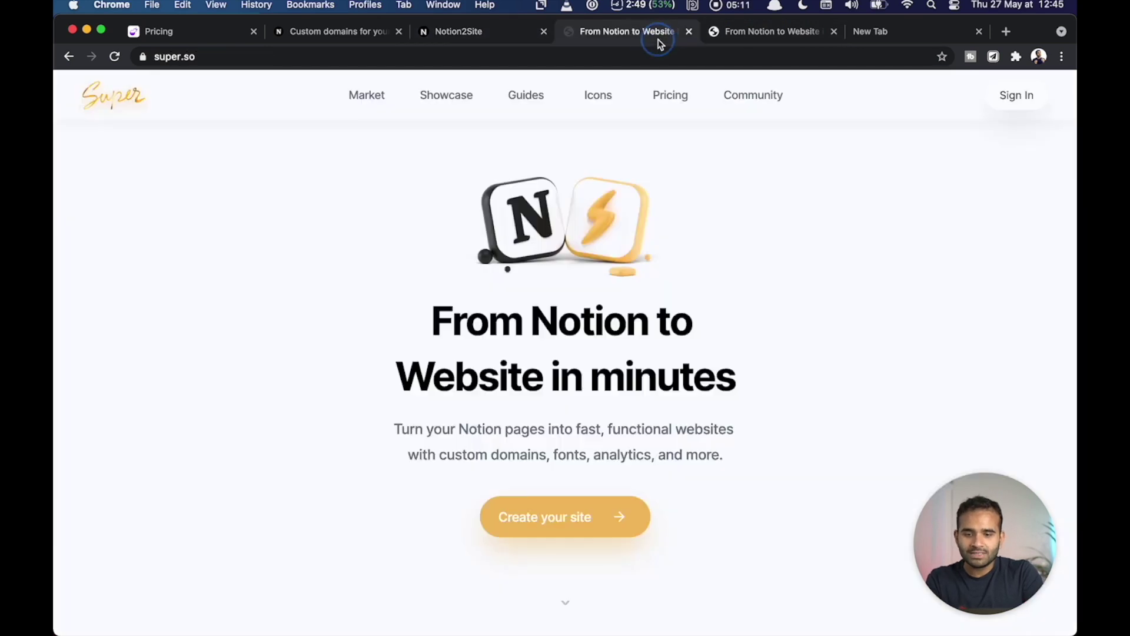
pyautogui.click(665, 96)
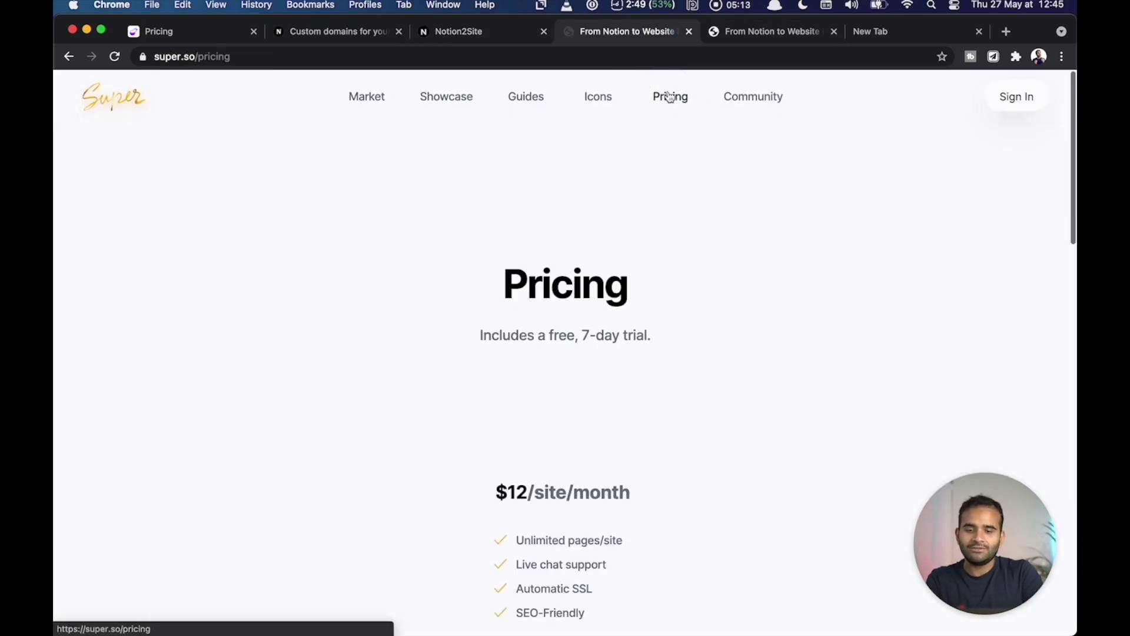
pyautogui.scroll(-3, 729, 324)
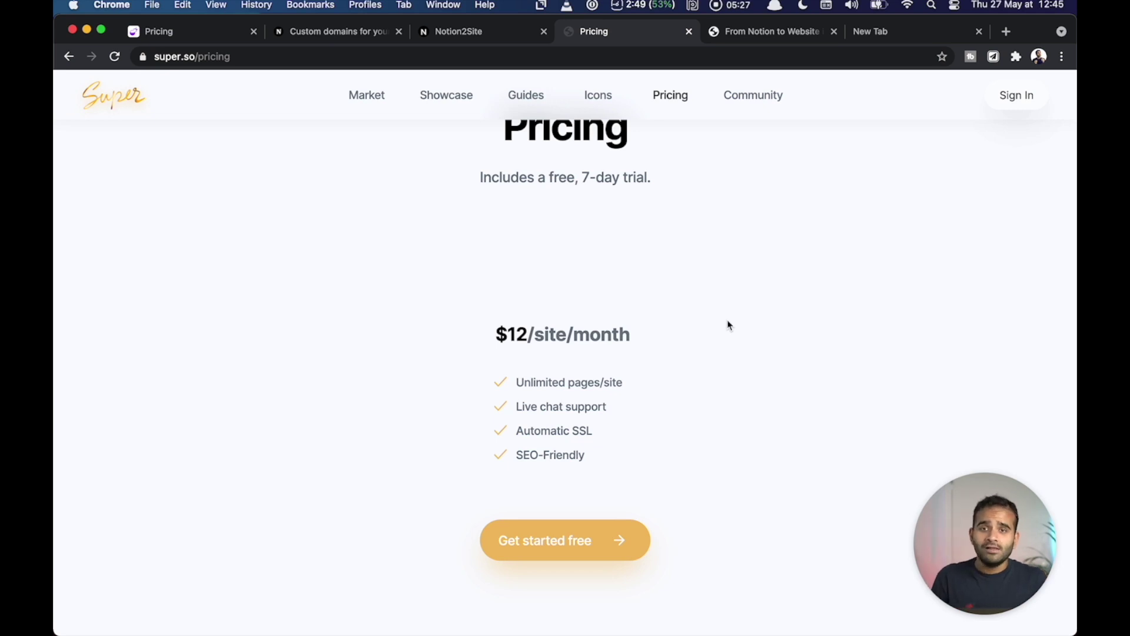
# Step: Open fruitionsite.com, the website of the free Fruition toolkit, in the other browser window
pyautogui.press('super+l')
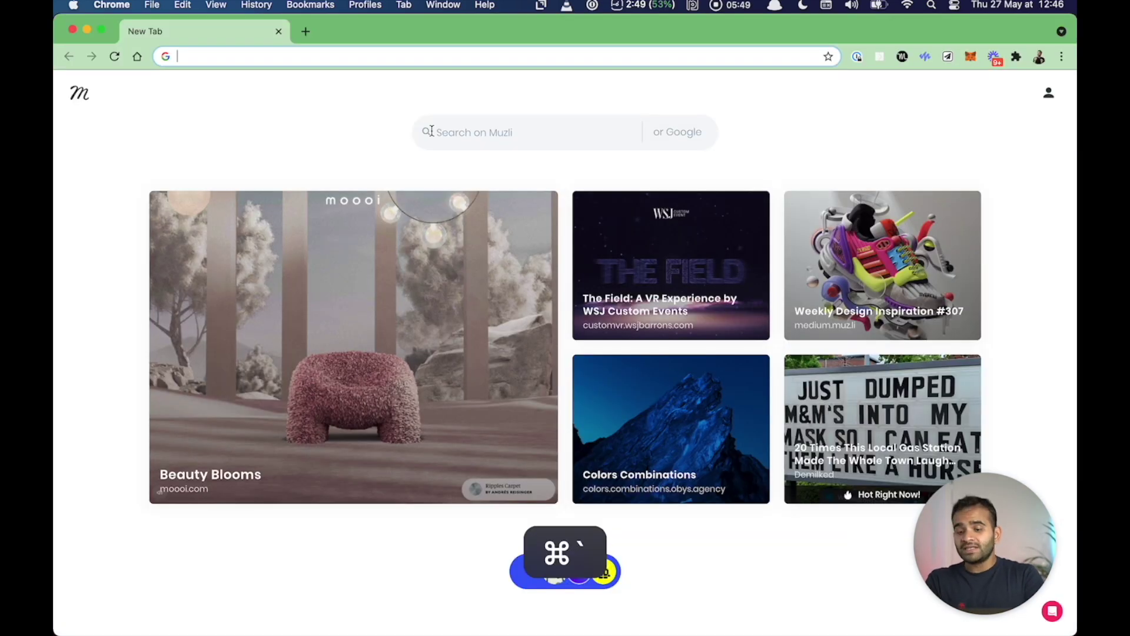
pyautogui.write('fruit')
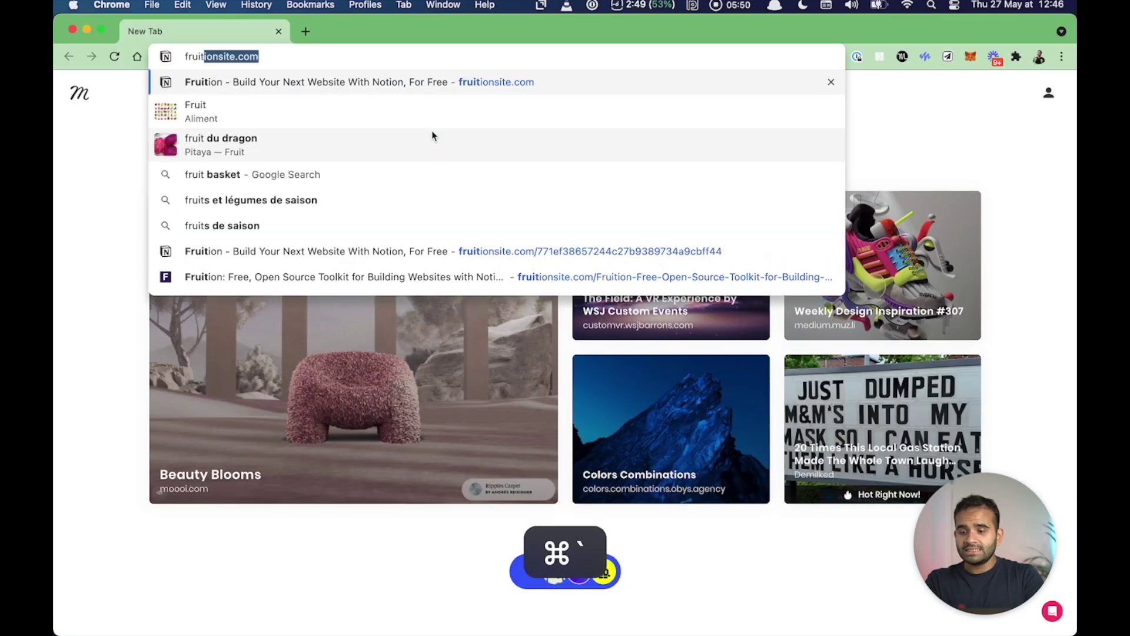
pyautogui.press('Return')
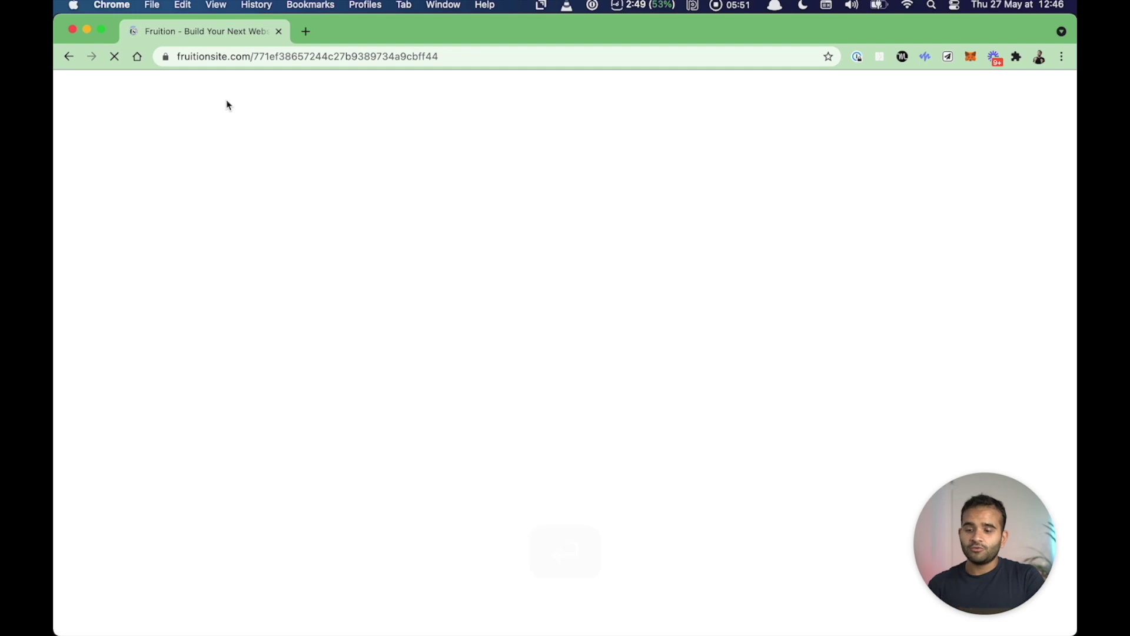
pyautogui.scroll(-2, 482, 304)
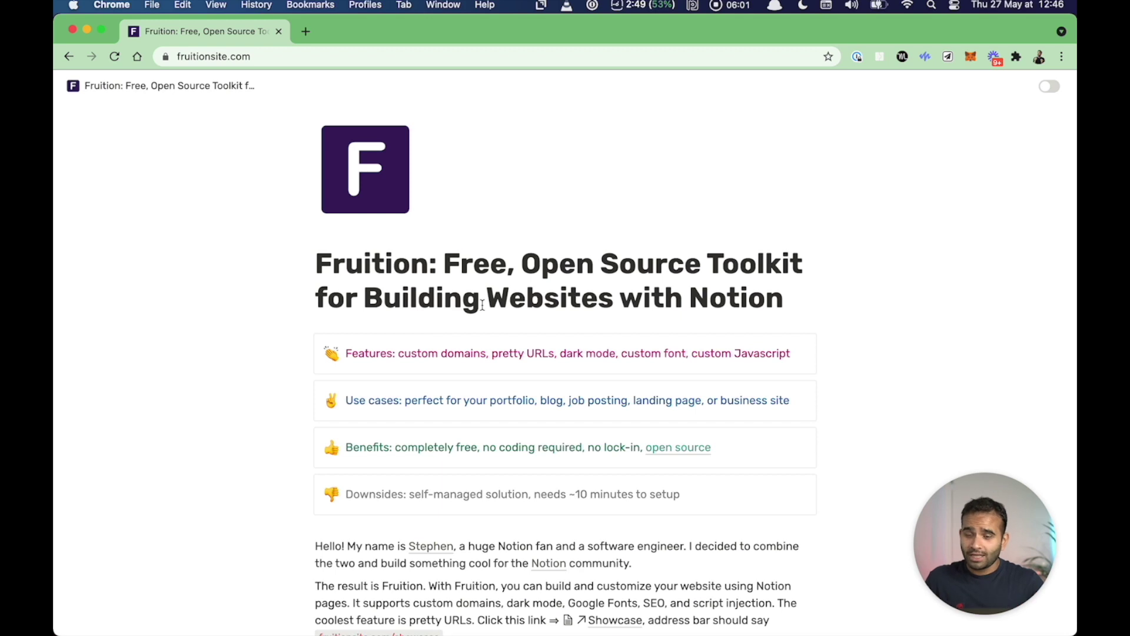
# Step: Read Fruition's Step 0 prerequisites, highlighting the public access item and the domain purchase item
pyautogui.scroll(-10, 482, 305)
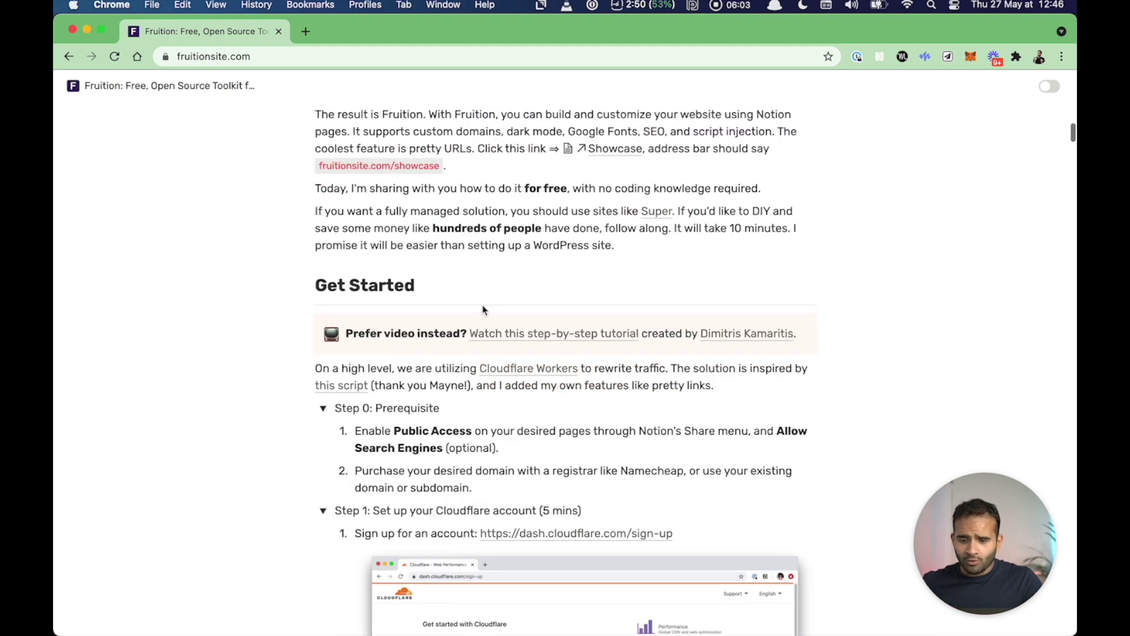
pyautogui.scroll(-3, 482, 310)
pyautogui.scroll(-3, 517, 257)
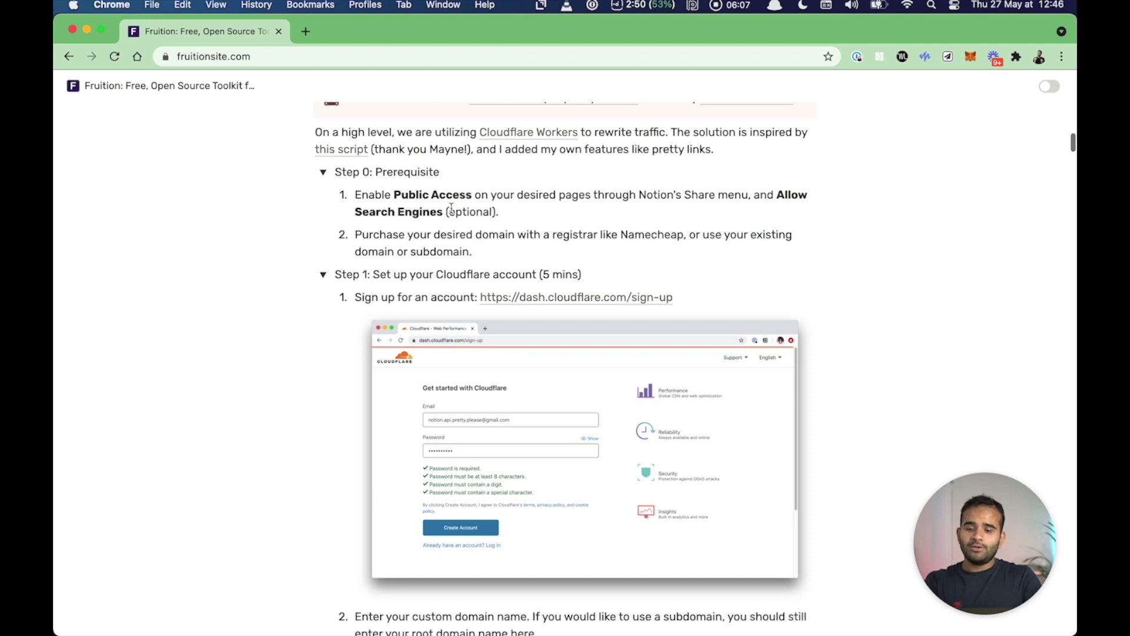
pyautogui.moveTo(354, 196); pyautogui.dragTo(567, 211)
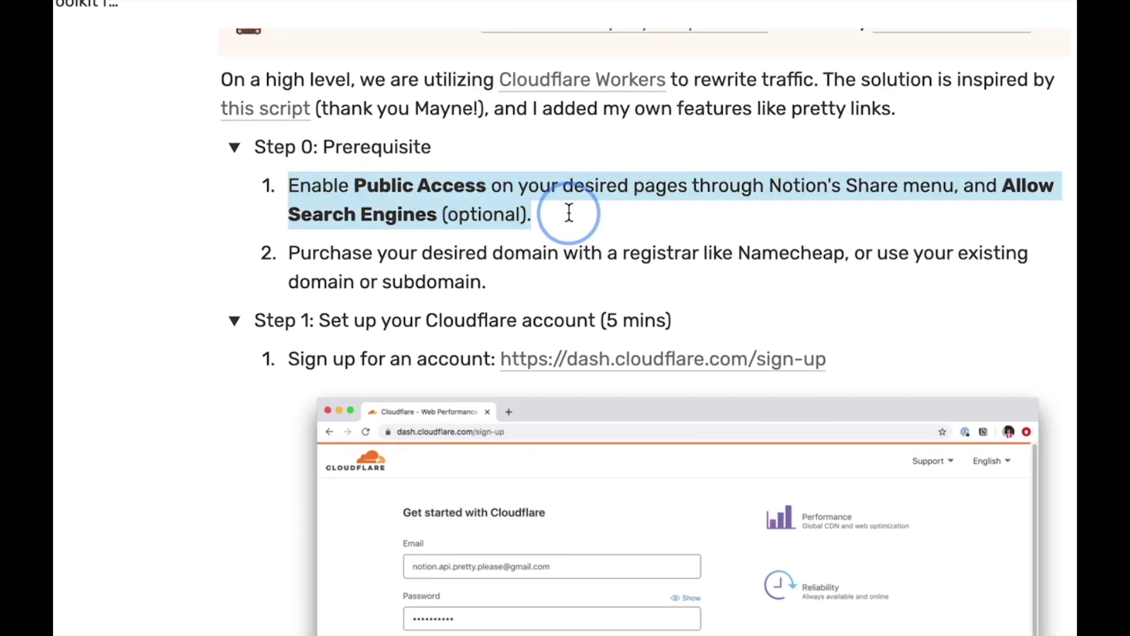
pyautogui.moveTo(292, 253); pyautogui.dragTo(550, 273)
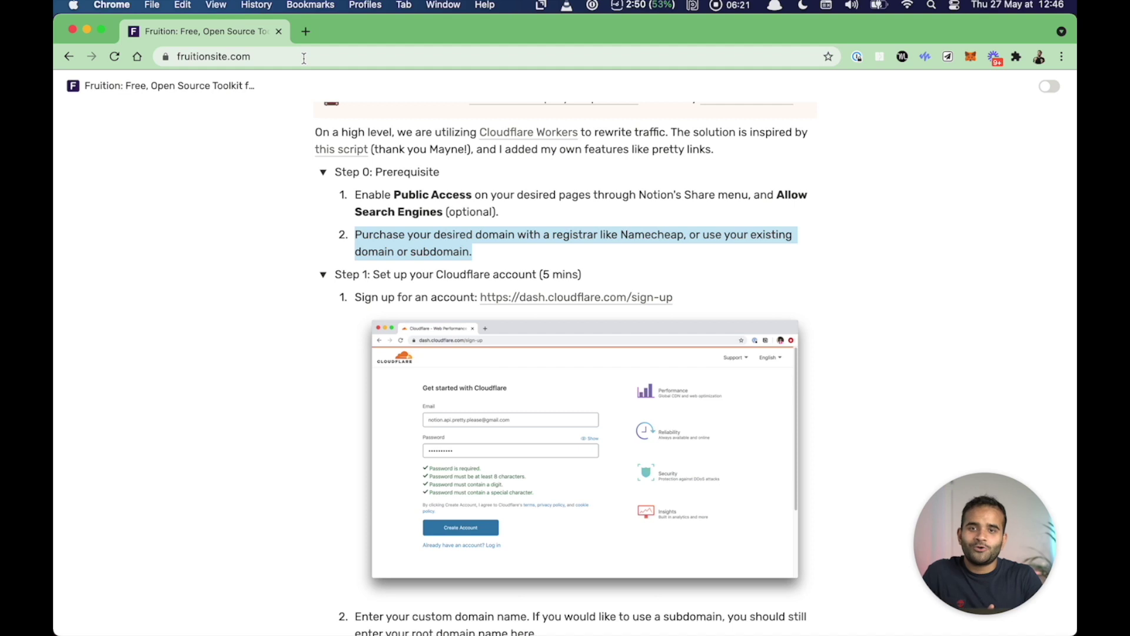
pyautogui.click(158, 171)
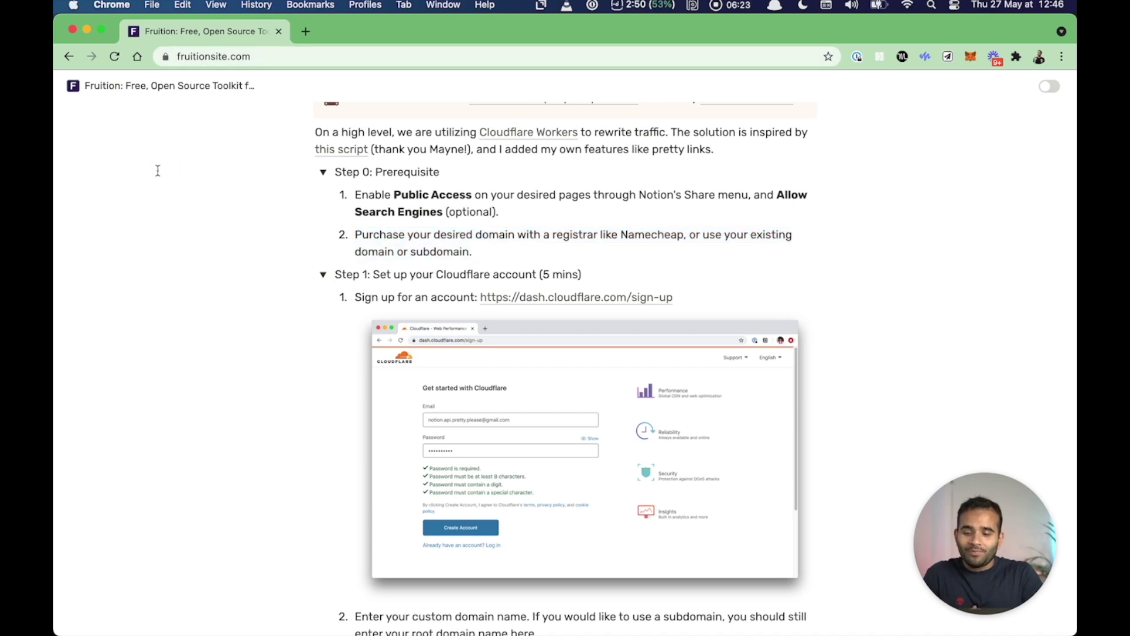
# Step: Look through Fruition's setup guide from Cloudflare account creation to saving the route, and return to its opening steps
pyautogui.scroll(-2, 158, 170)
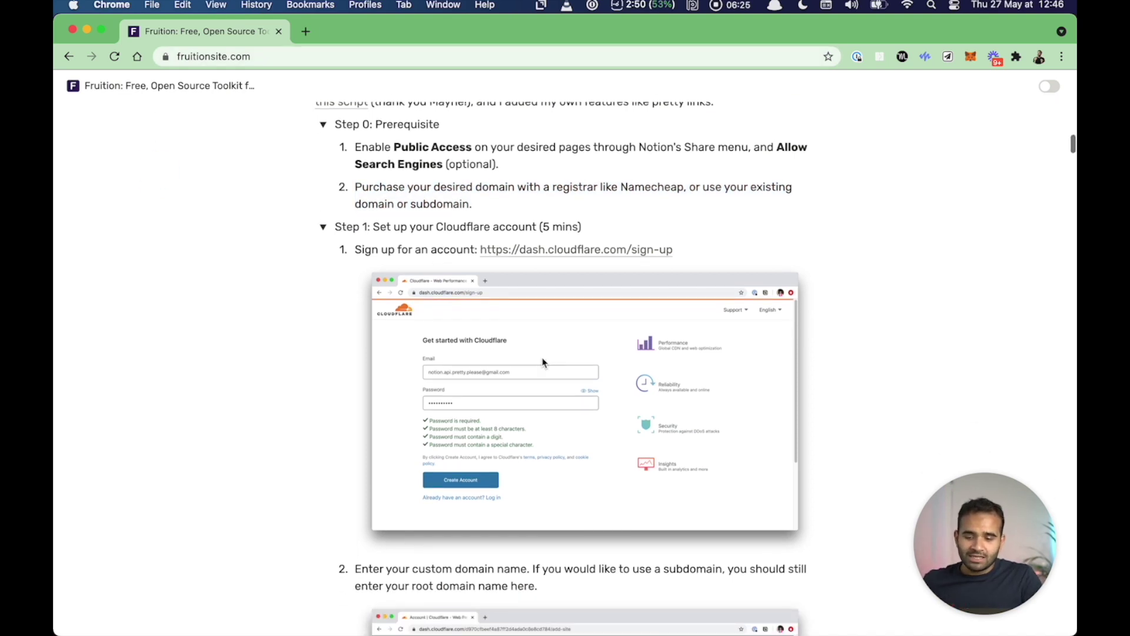
pyautogui.scroll(-15, 543, 362)
pyautogui.scroll(-20, 470, 360)
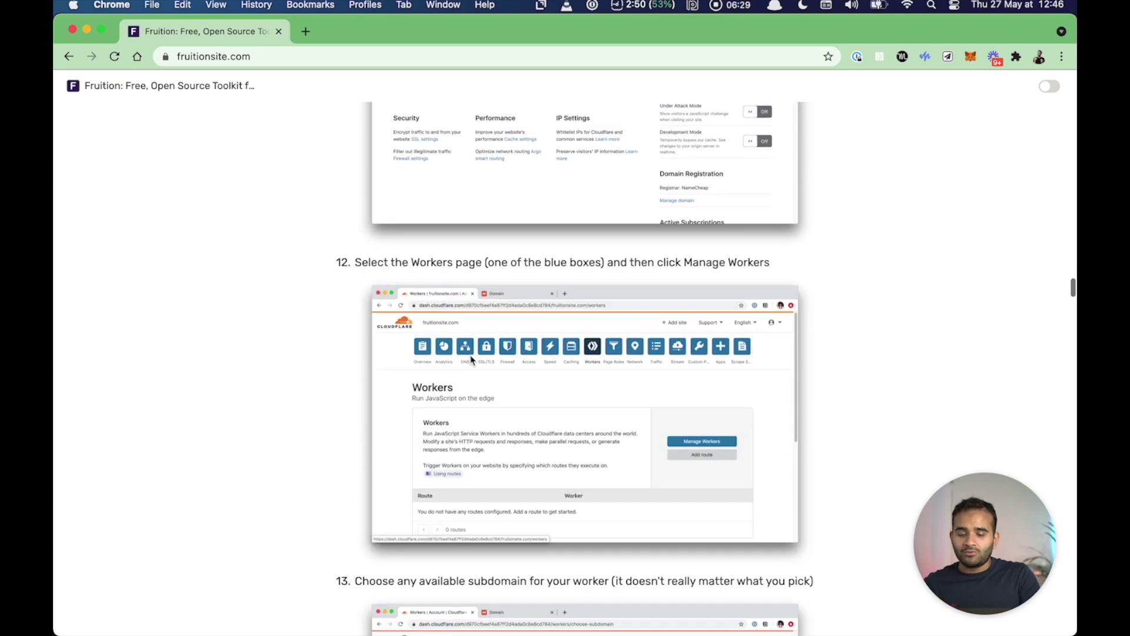
pyautogui.scroll(-20, 470, 360)
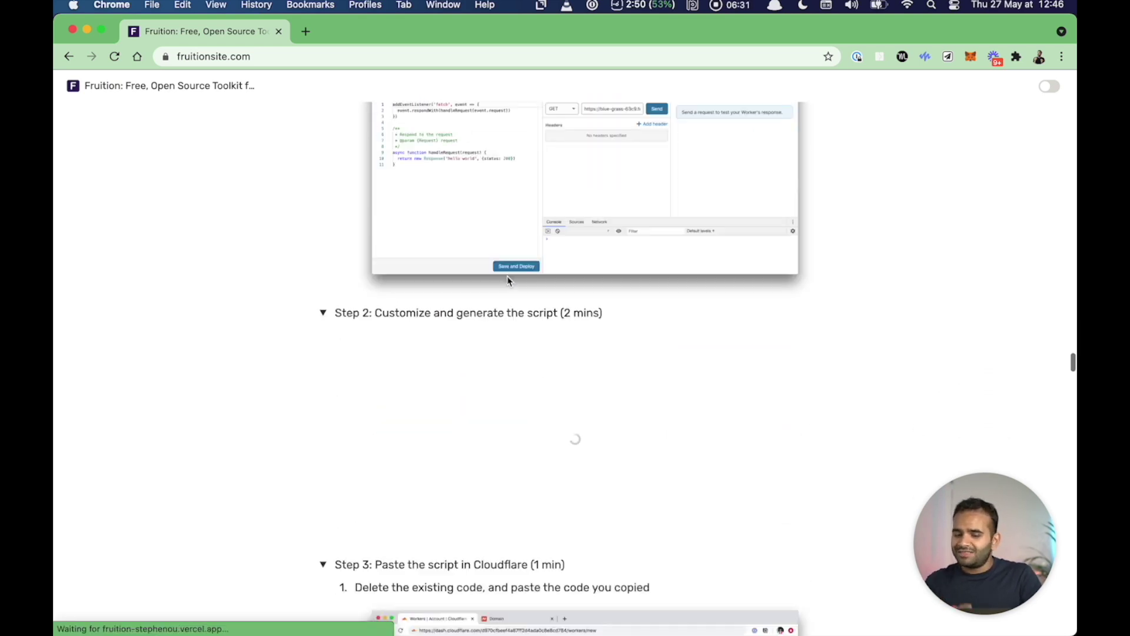
pyautogui.scroll(-15, 507, 280)
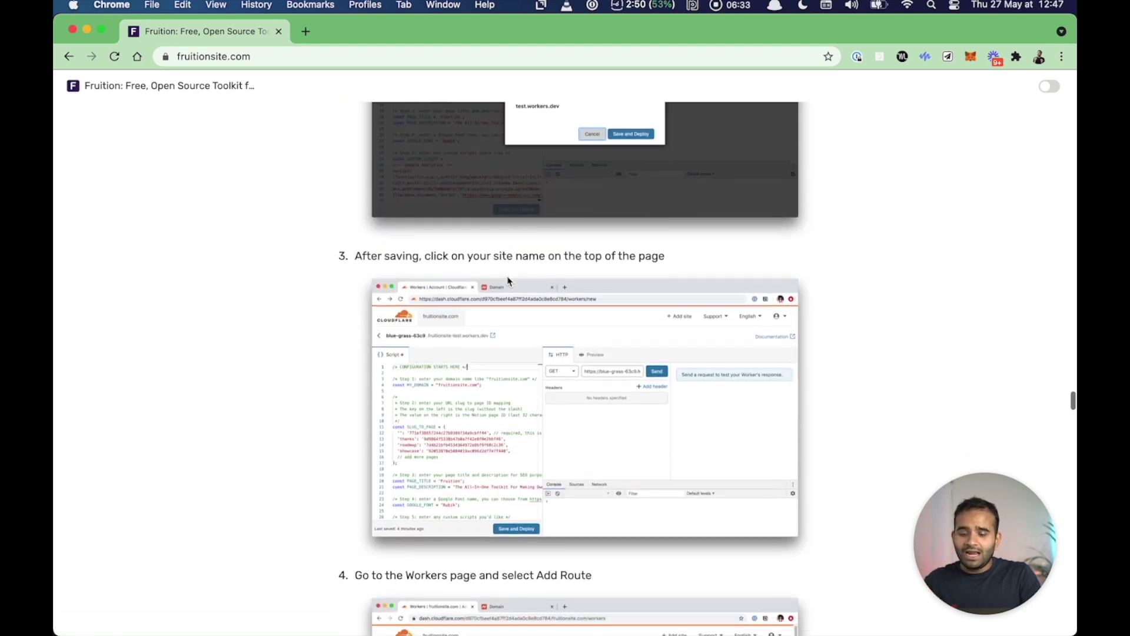
pyautogui.scroll(-15, 508, 280)
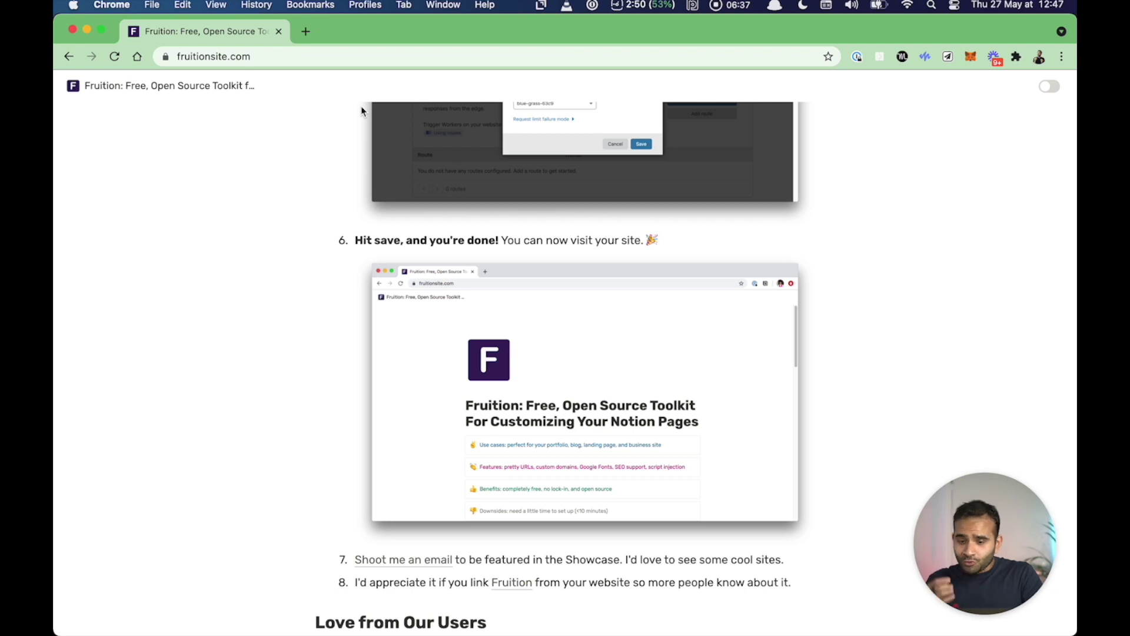
pyautogui.scroll(20, 361, 111)
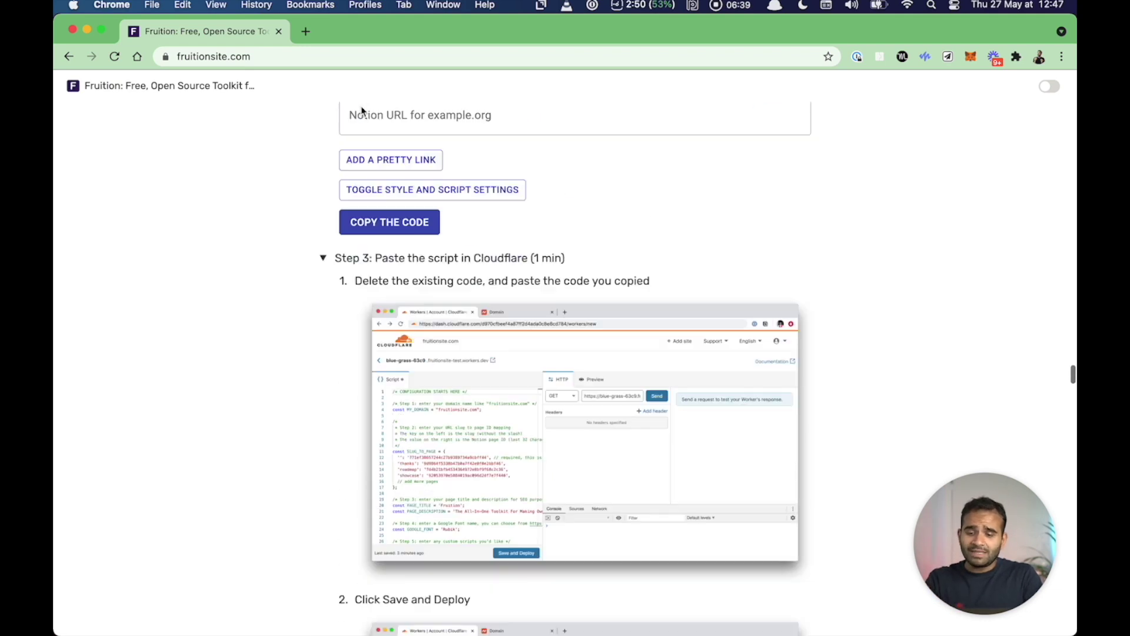
pyautogui.scroll(20, 361, 107)
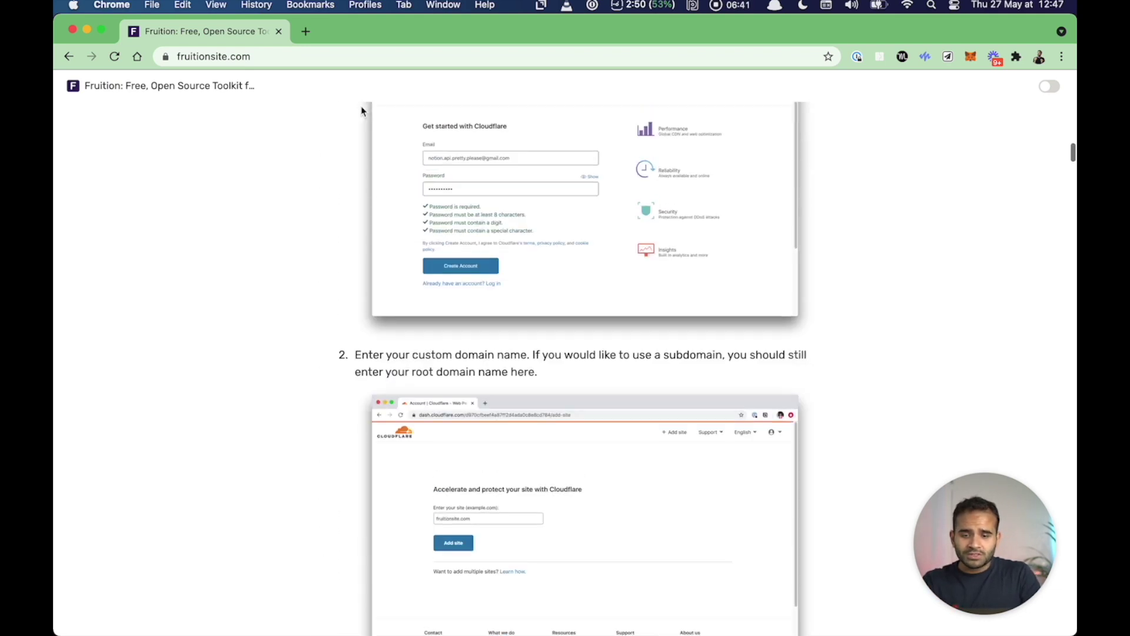
# Step: Open Cloudflare's website in a new browser tab and respond to its cookie notice
pyautogui.press('super+t')
pyautogui.write('cloud')
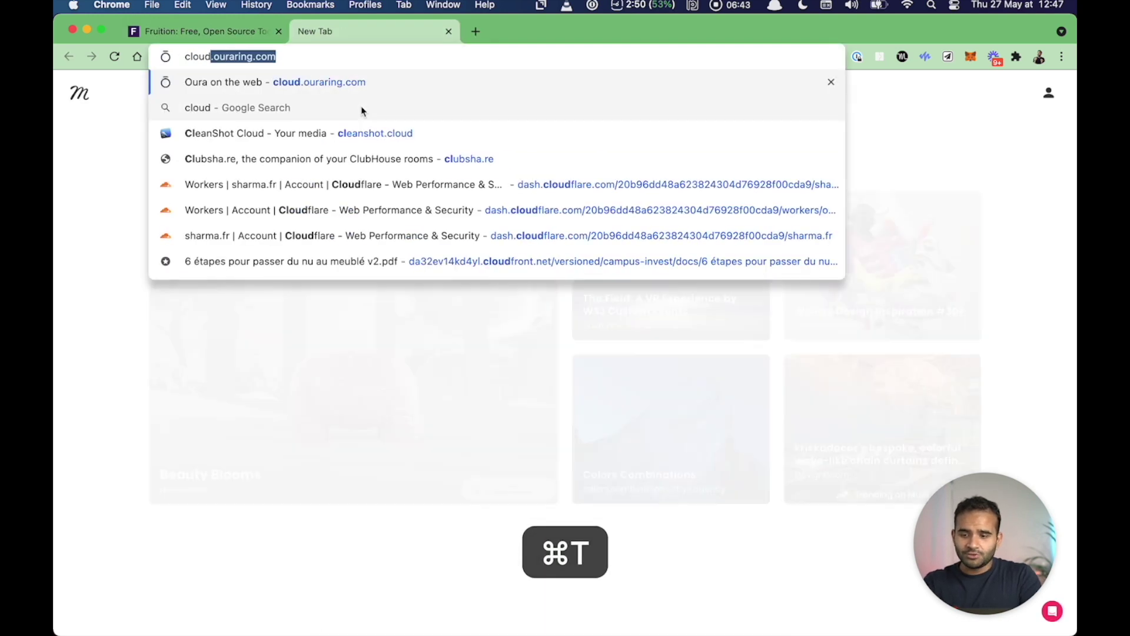
pyautogui.press('Down')
pyautogui.press('Down')
pyautogui.press('Down')
pyautogui.press('Return')
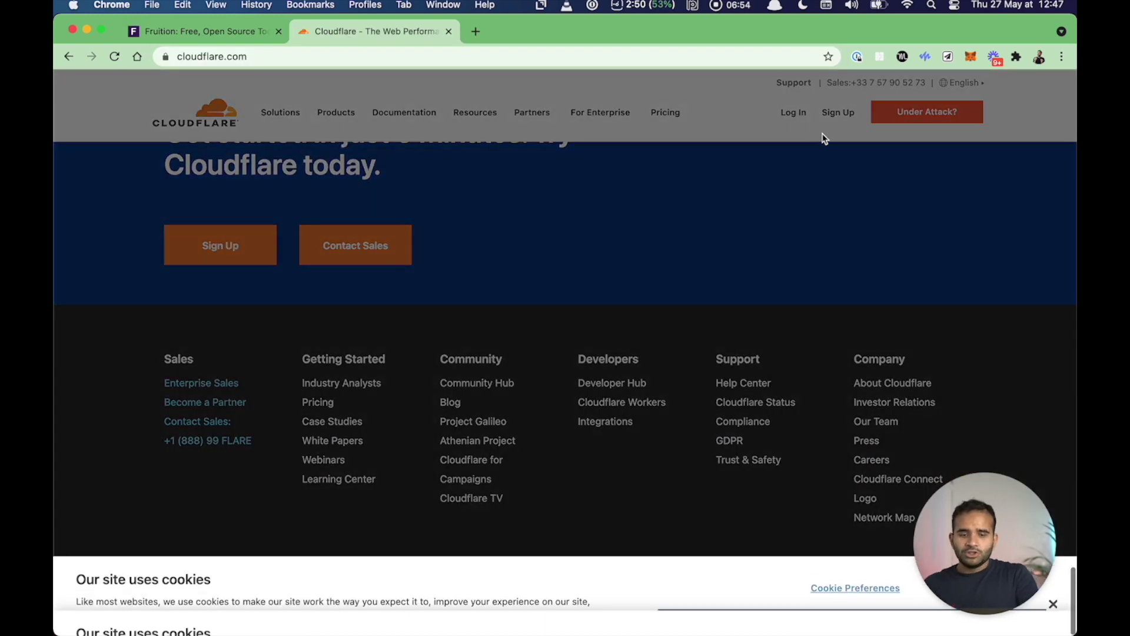
pyautogui.click(849, 595)
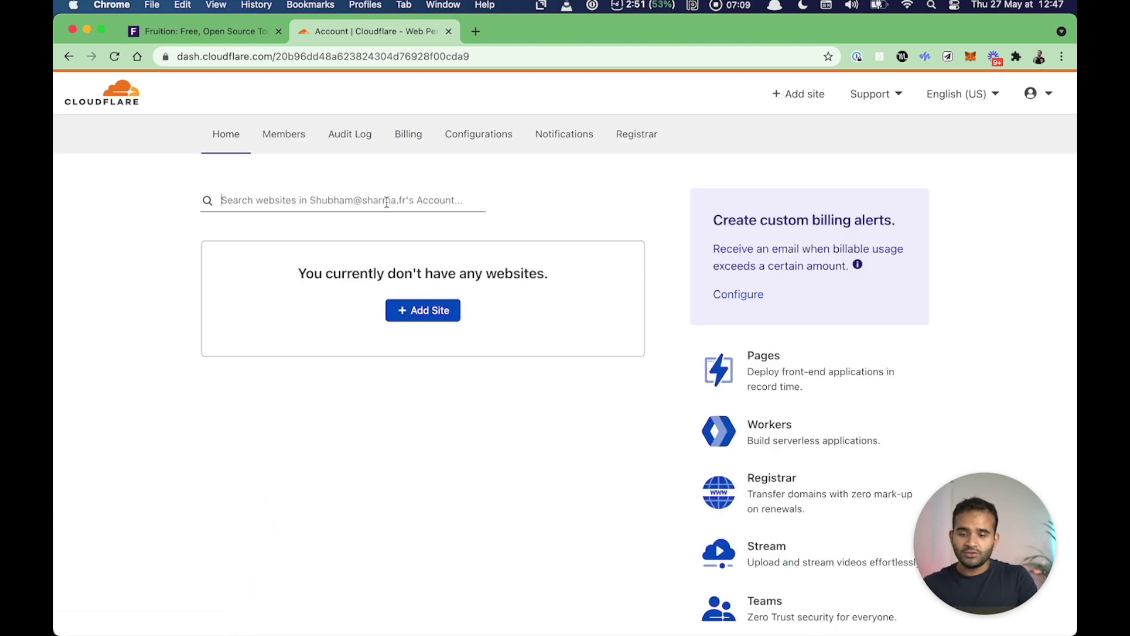
# Step: Add the personal .fr domain as a new site in the Cloudflare account
pyautogui.click(421, 315)
pyautogui.write('sharma.fr')
pyautogui.click(268, 301)
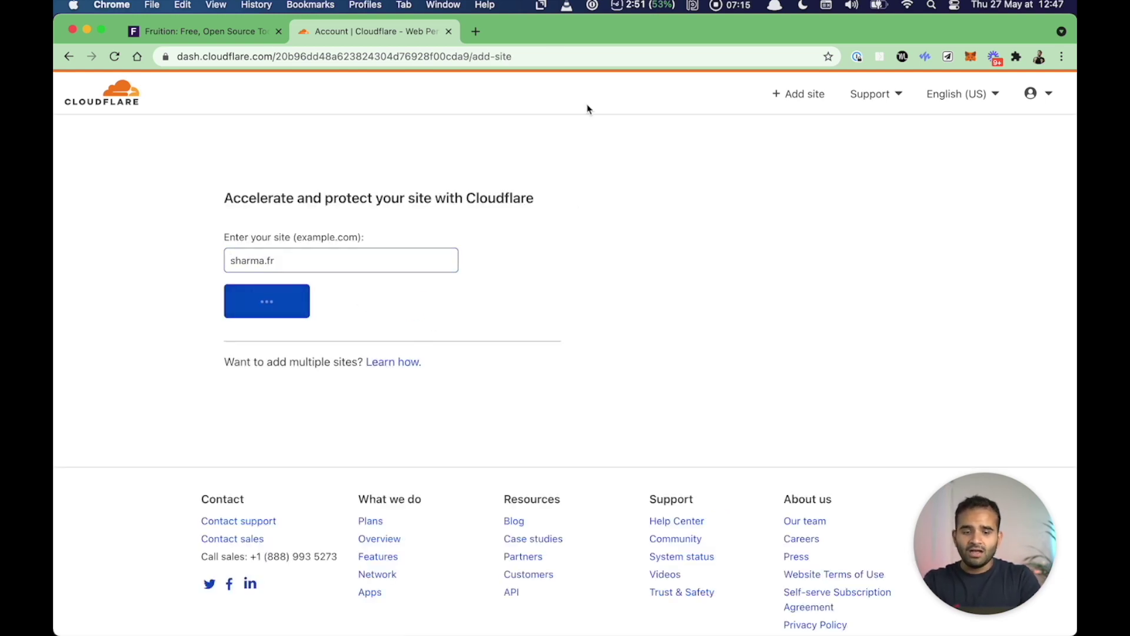
# Step: Search Google for 1and1 in a new tab and open the IONOS by 1&1 website
pyautogui.click(476, 31)
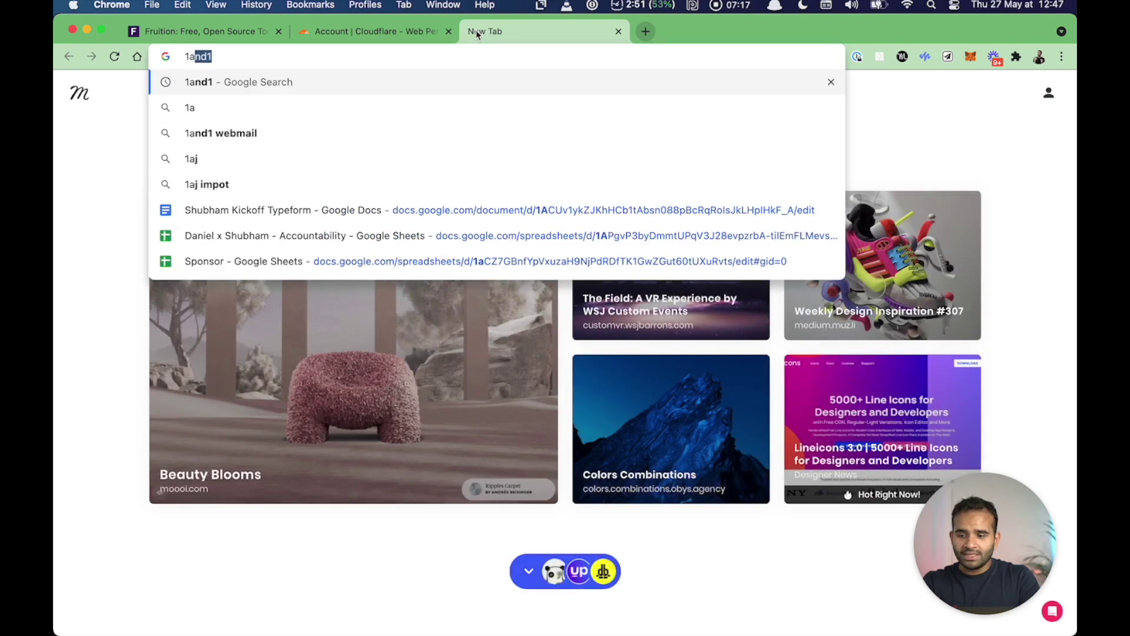
pyautogui.press('Down')
pyautogui.press('Up')
pyautogui.press('Return')
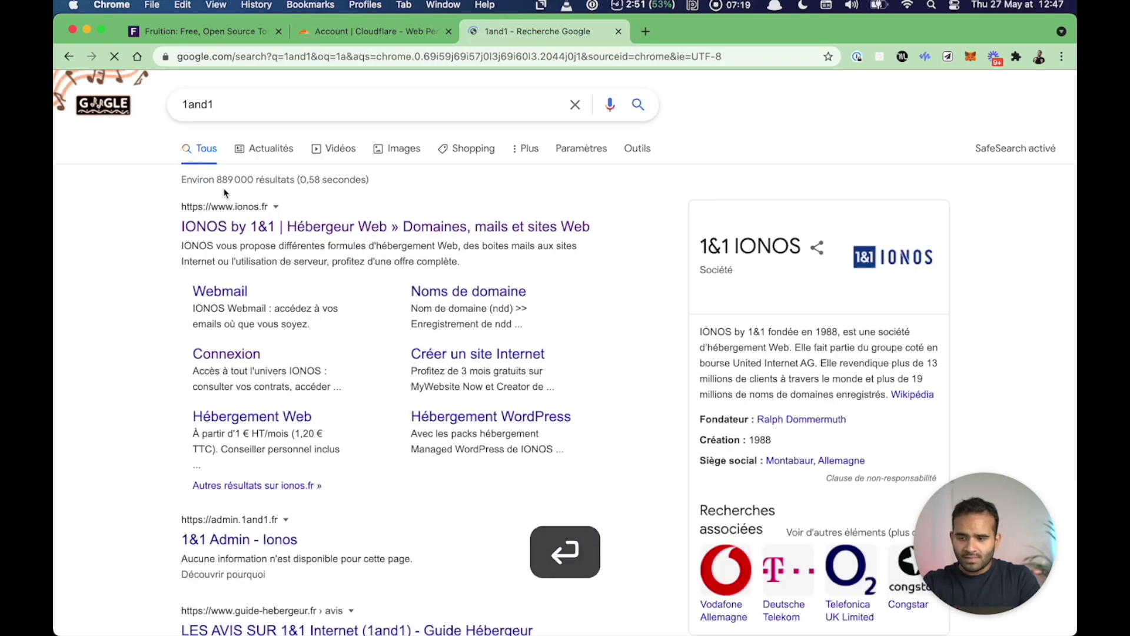
pyautogui.click(241, 230)
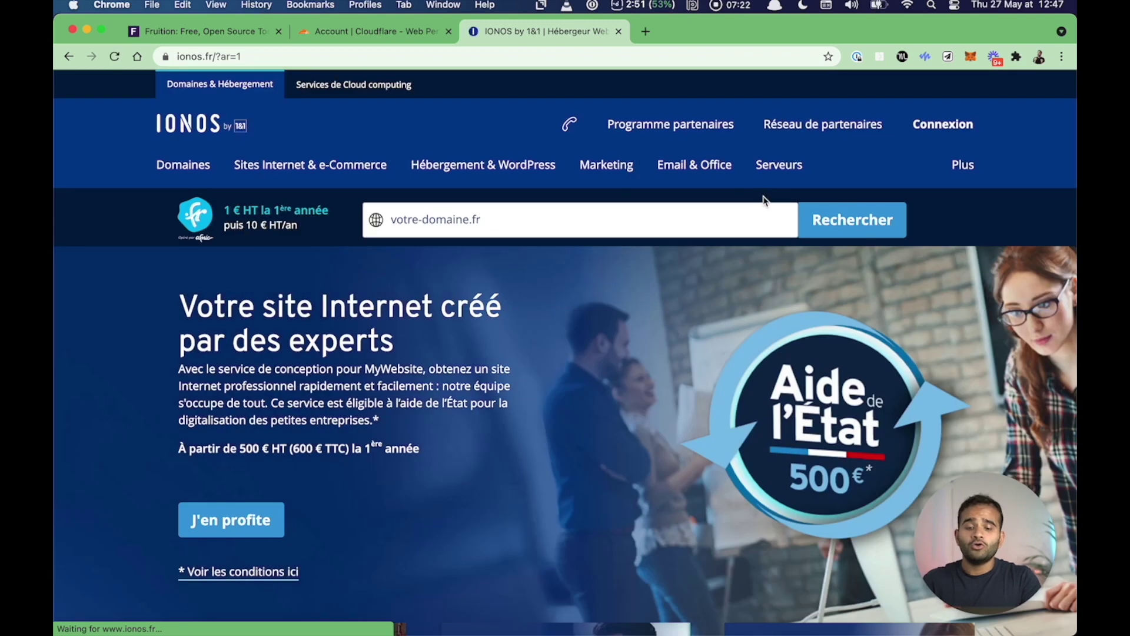
# Step: Log in to the IONOS account with the prefilled credentials and open the details of the personal .fr domain
pyautogui.click(946, 122)
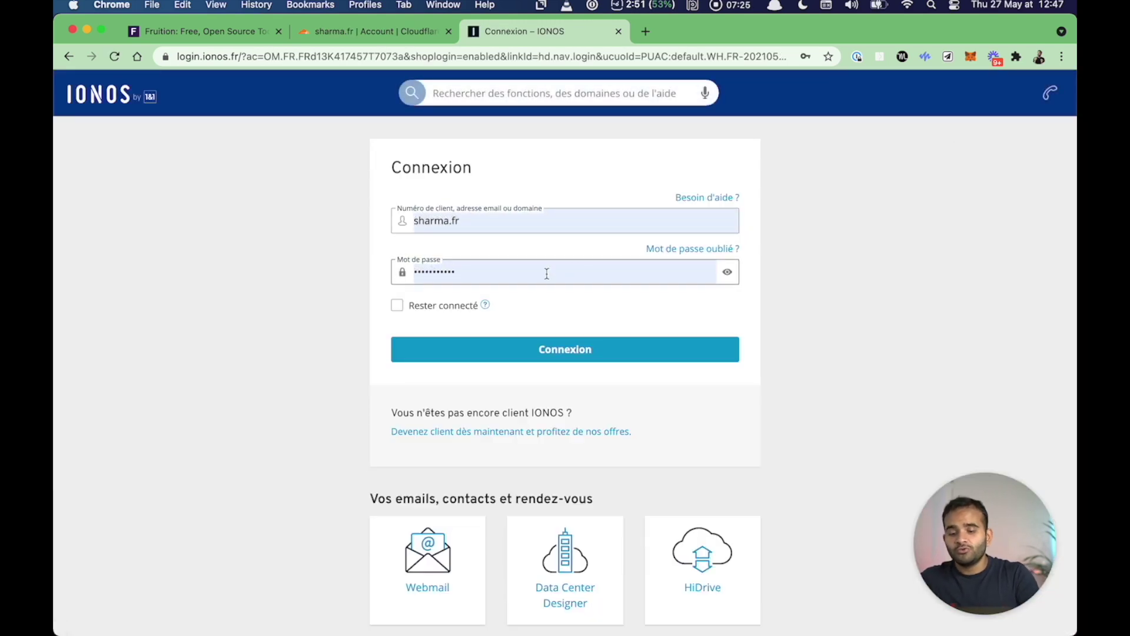
pyautogui.click(547, 348)
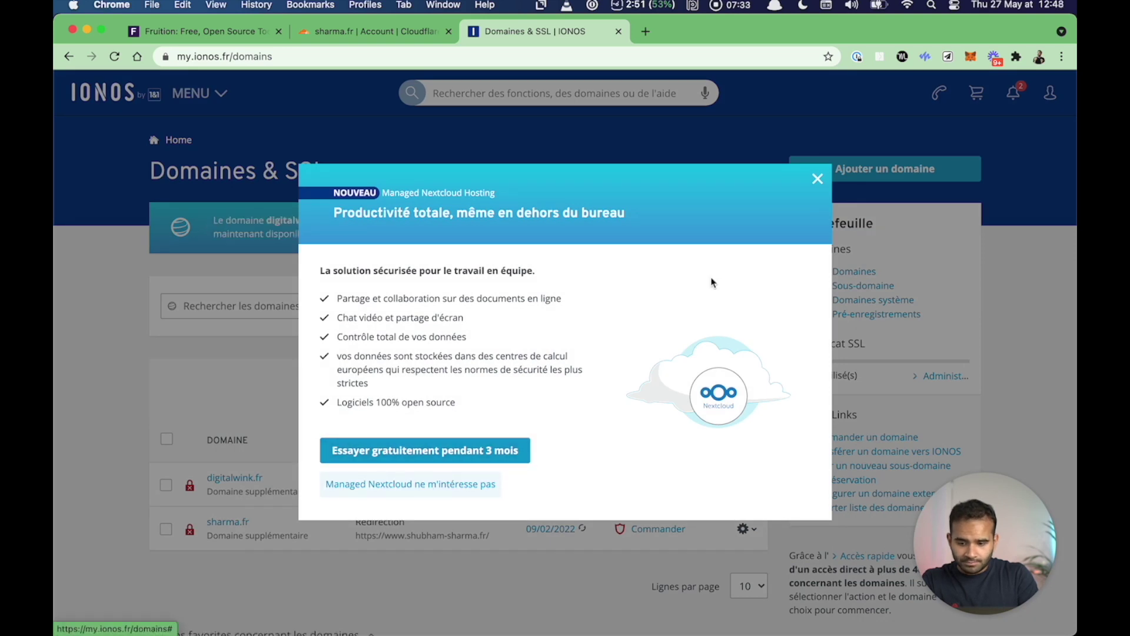
pyautogui.click(818, 179)
pyautogui.scroll(-3, 229, 465)
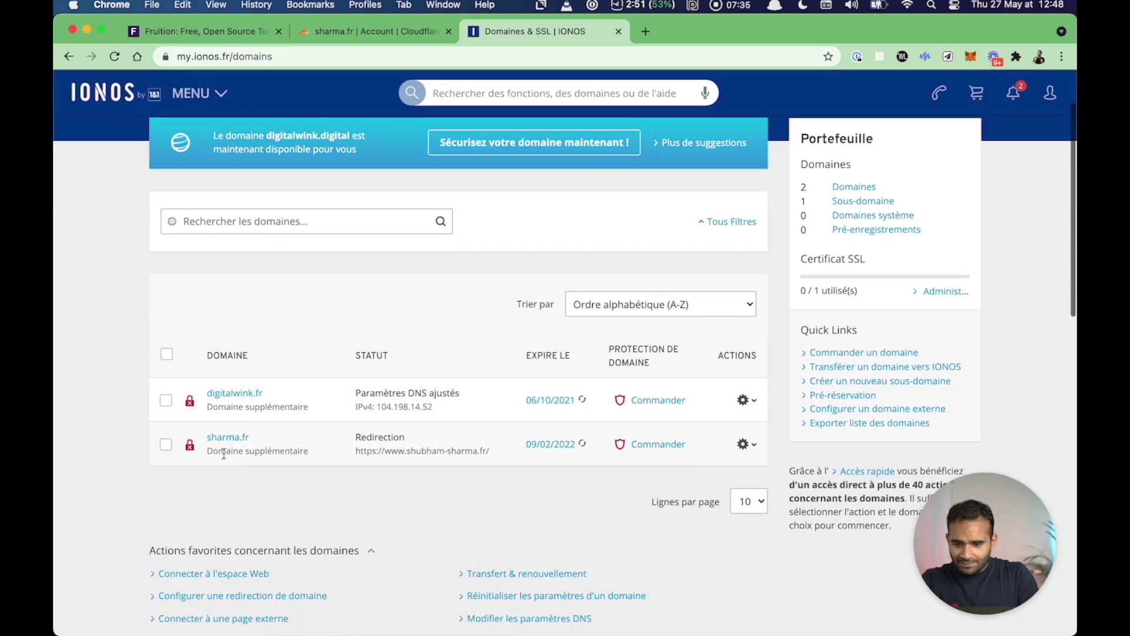
pyautogui.click(228, 436)
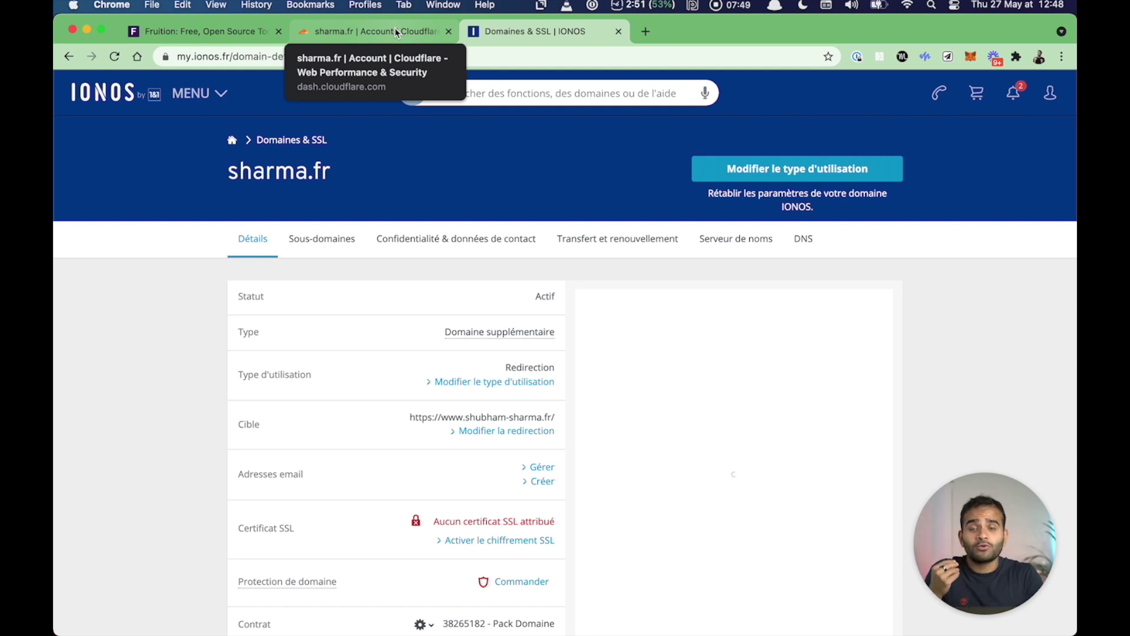
# Step: Return to Cloudflare's plan selection and continue to the DNS record review with the Free $0 plan
pyautogui.press('super+Tab')
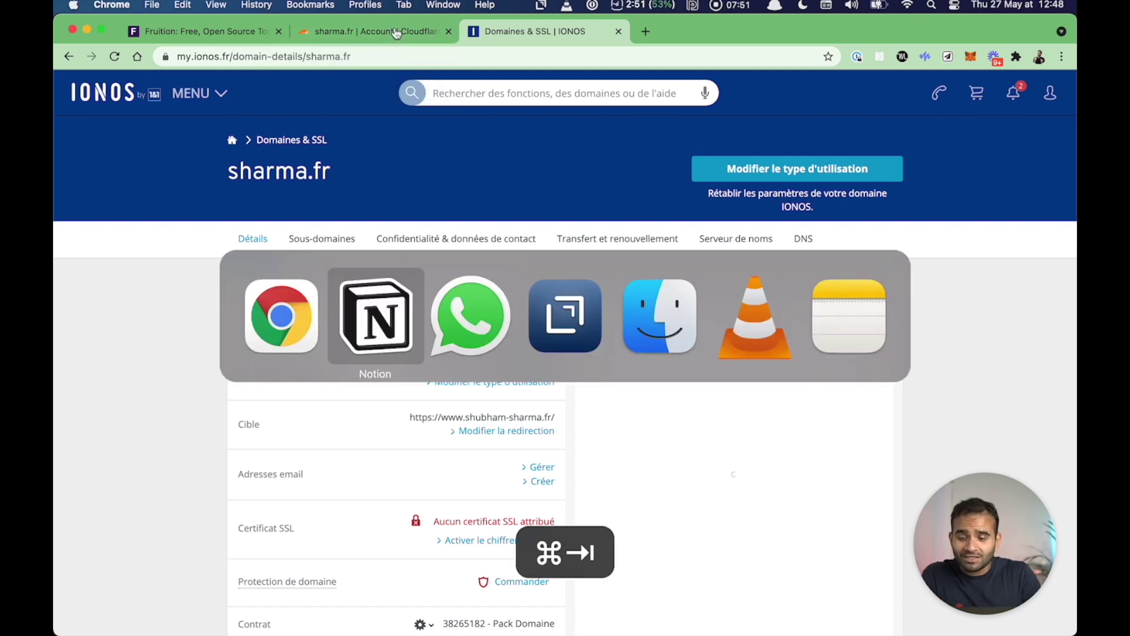
pyautogui.press('super+Tab')
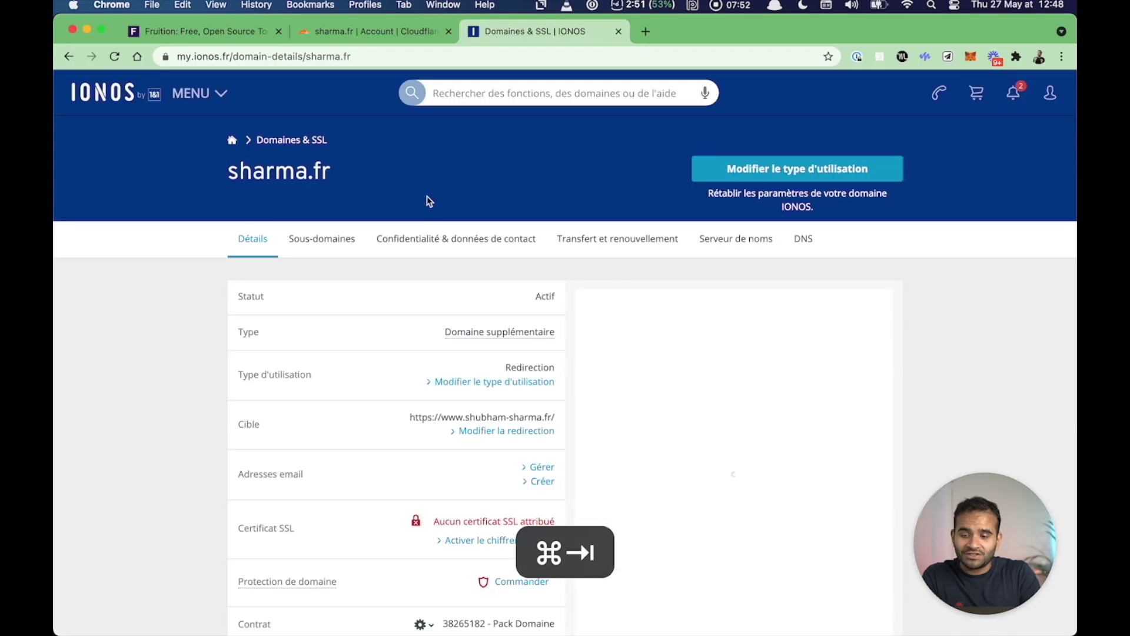
pyautogui.click(312, 35)
pyautogui.scroll(-6, 433, 342)
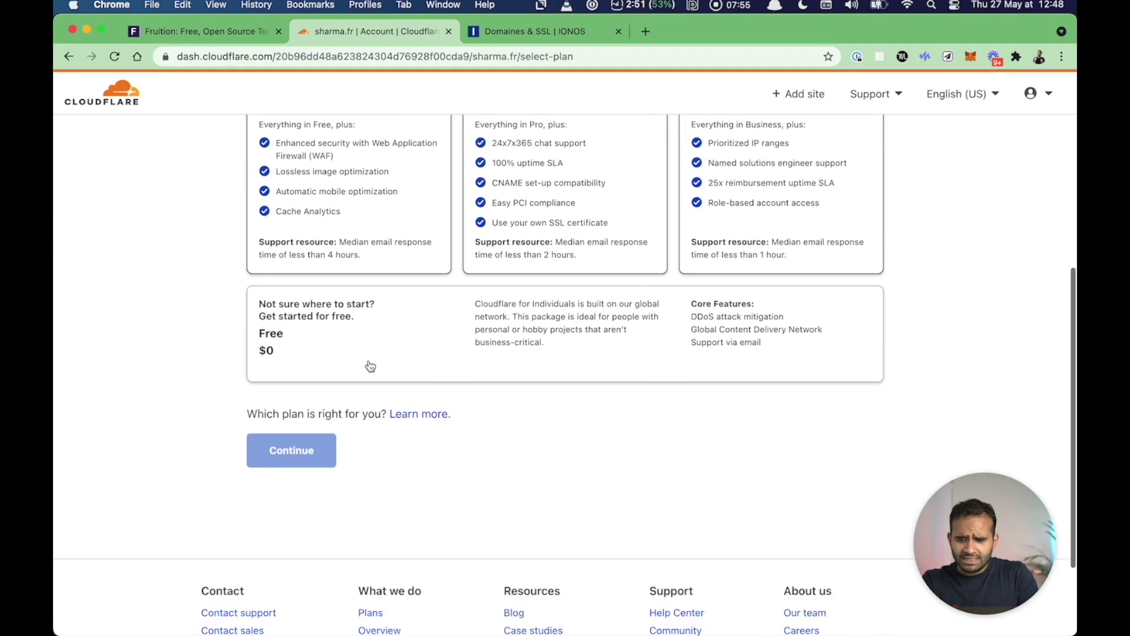
pyautogui.click(291, 445)
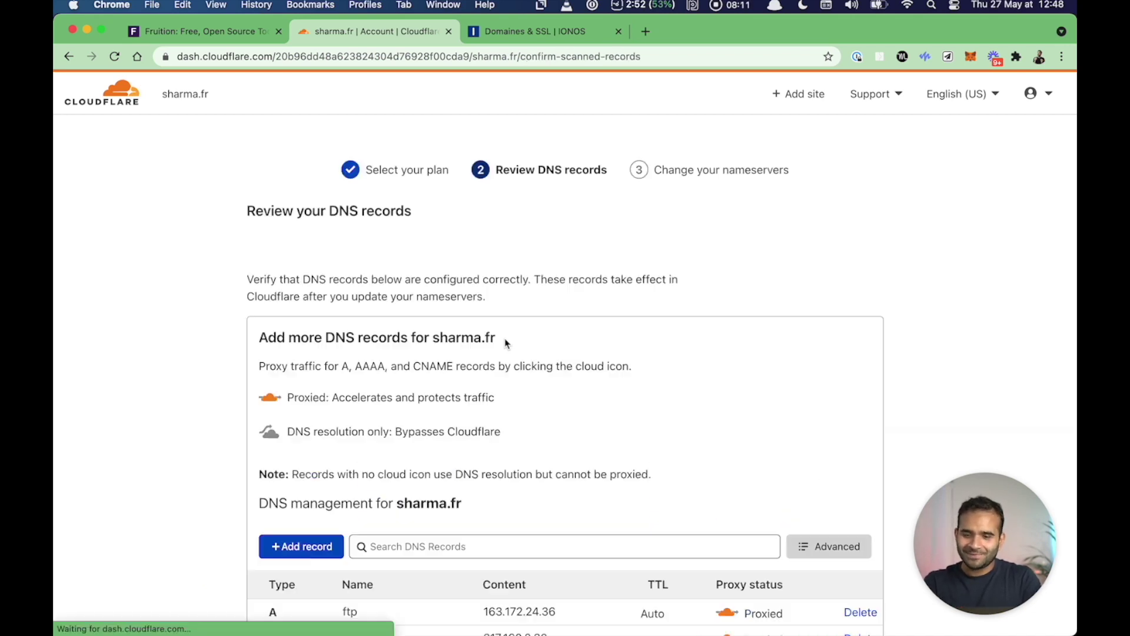
# Step: Review the domain's scanned DNS records and continue to the nameserver change instructions
pyautogui.scroll(-5, 267, 396)
pyautogui.scroll(-4, 268, 395)
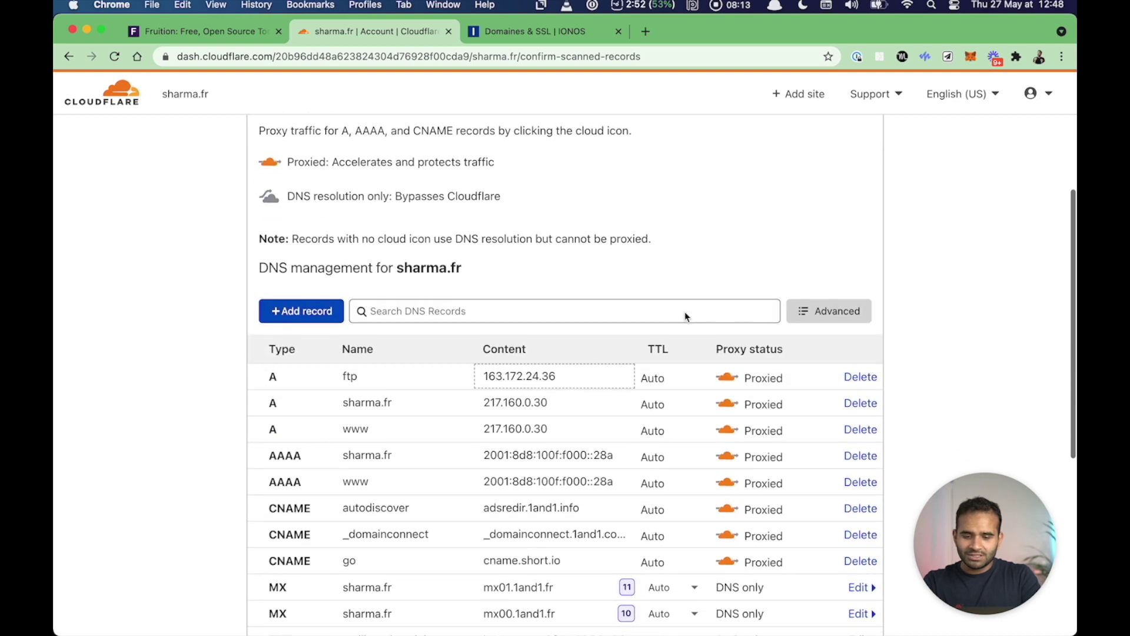
pyautogui.scroll(-10, 184, 354)
pyautogui.scroll(6, 184, 353)
pyautogui.scroll(8, 184, 356)
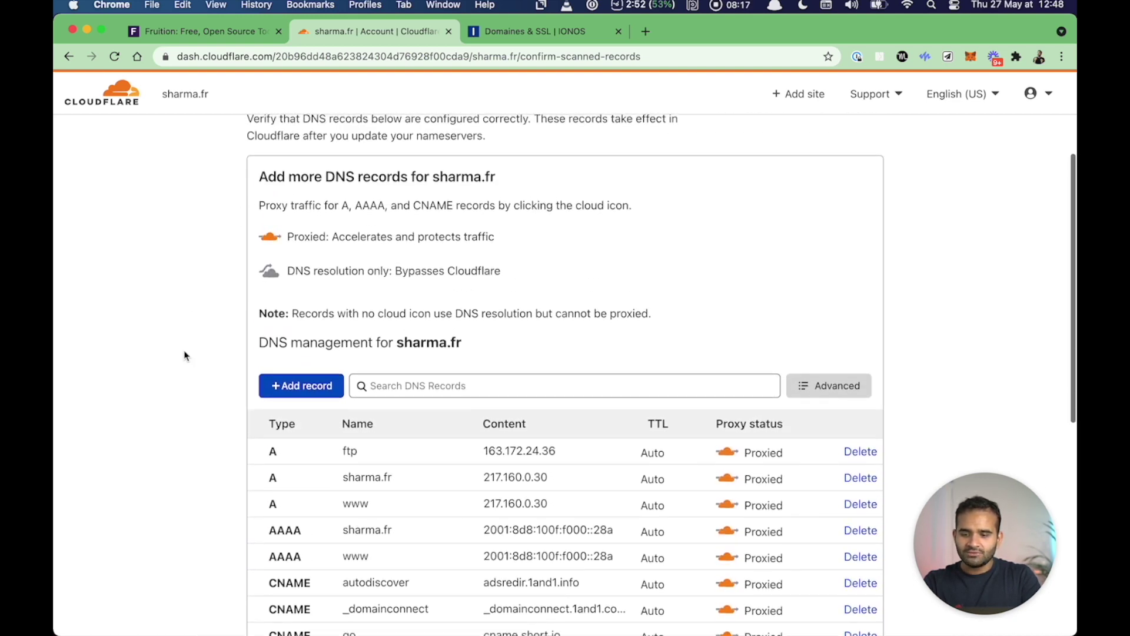
pyautogui.scroll(-12, 184, 355)
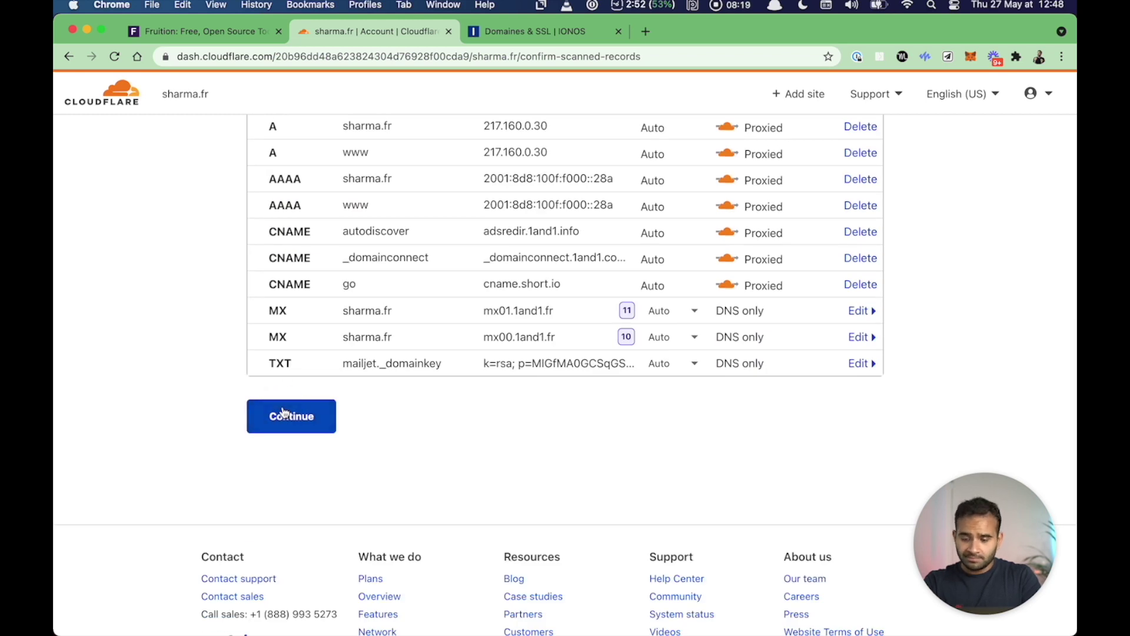
pyautogui.scroll(-2, 346, 341)
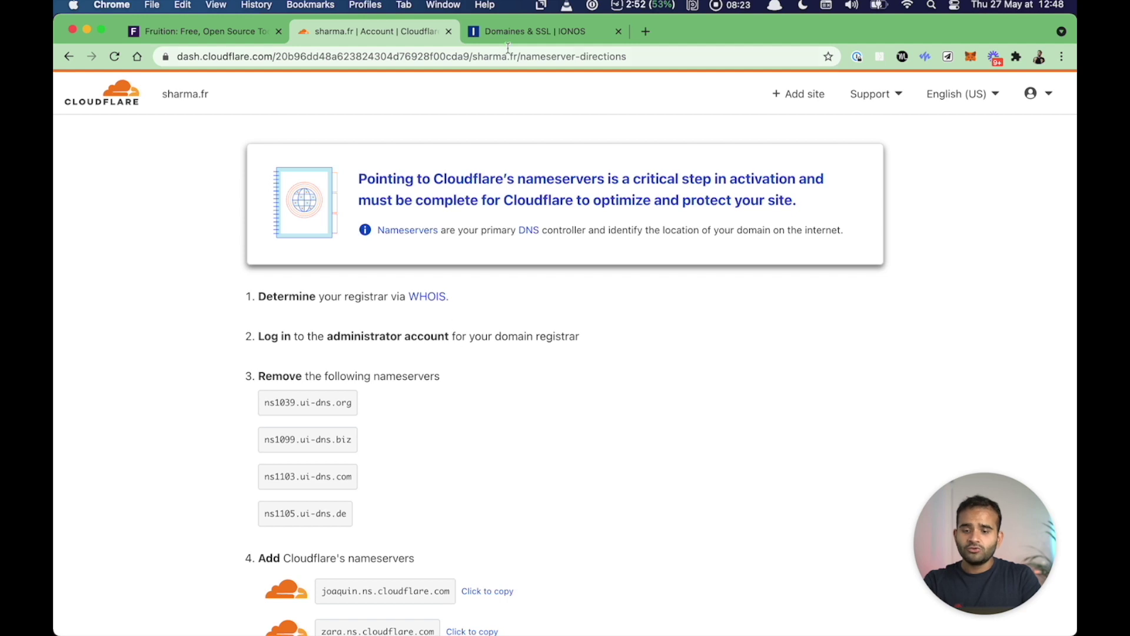
# Step: Examine which nameservers have to be removed at the registrar and which Cloudflare nameservers have to be added
pyautogui.scroll(-3, 476, 116)
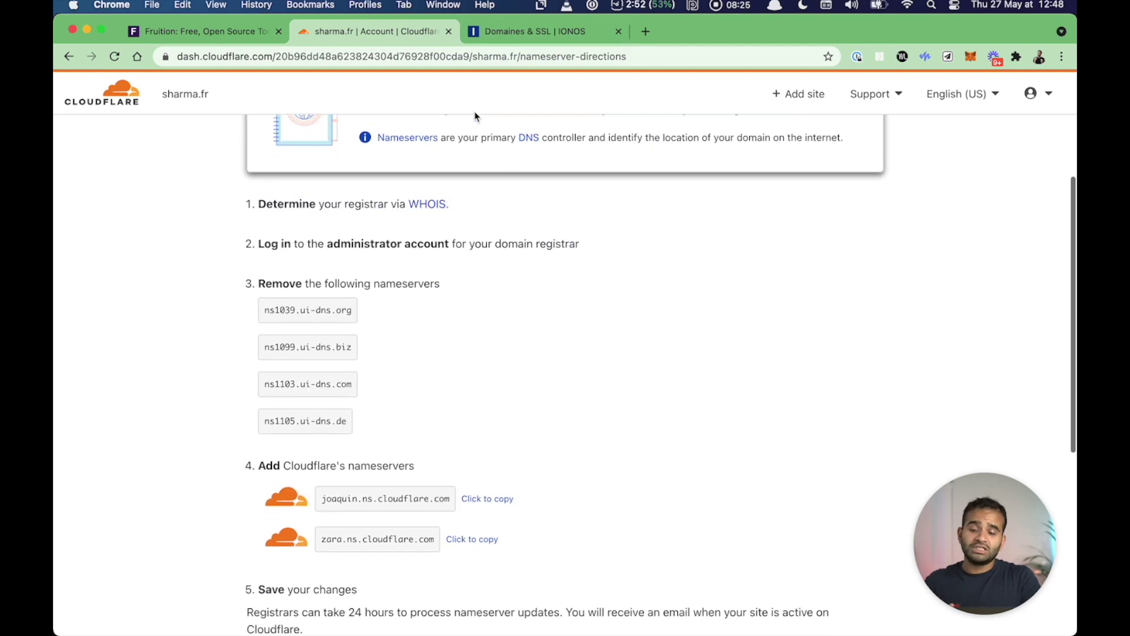
pyautogui.moveTo(318, 305); pyautogui.dragTo(371, 378)
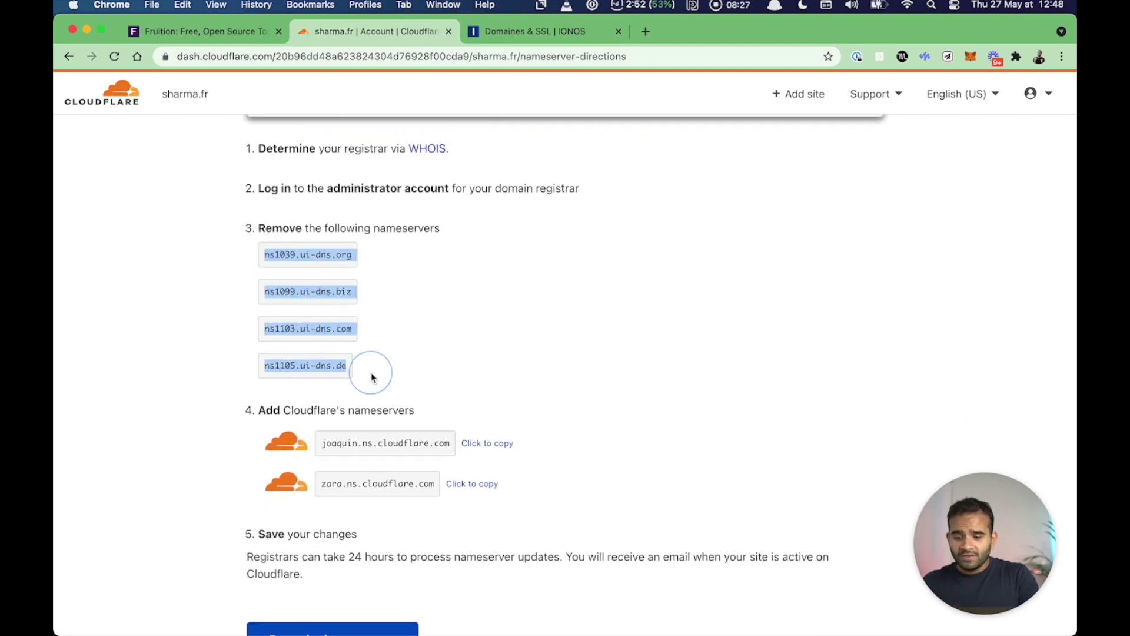
pyautogui.moveTo(475, 519); pyautogui.dragTo(308, 445)
pyautogui.click(307, 444)
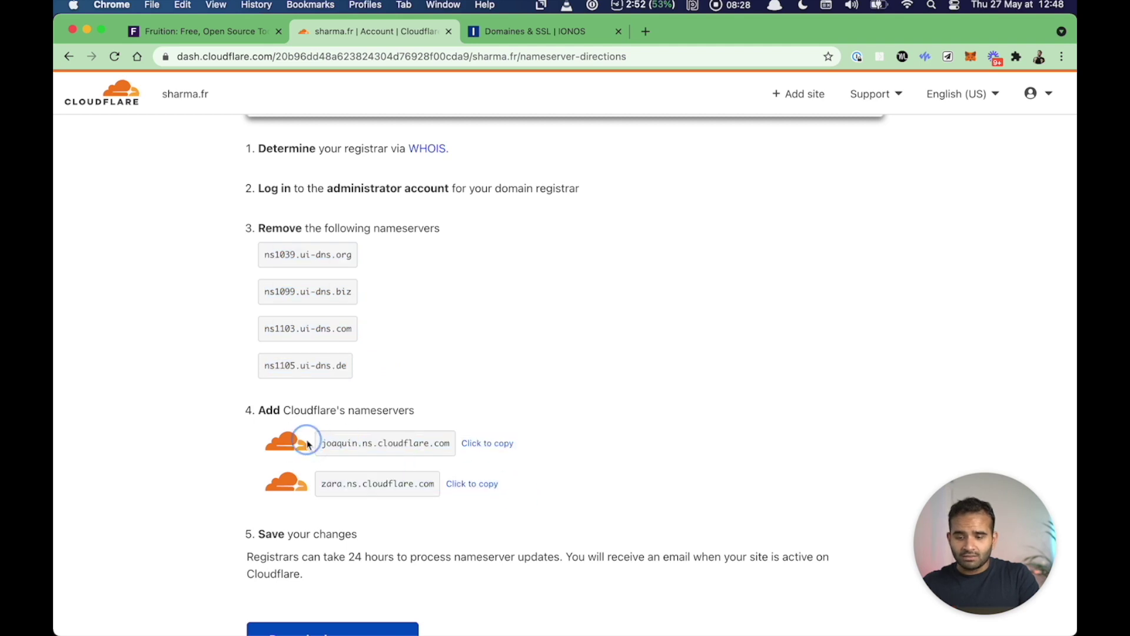
# Step: Switch to IONOS, compare the domain's current nameservers with Cloudflare's removal list, and open the custom nameserver form
pyautogui.click(536, 37)
pyautogui.click(725, 243)
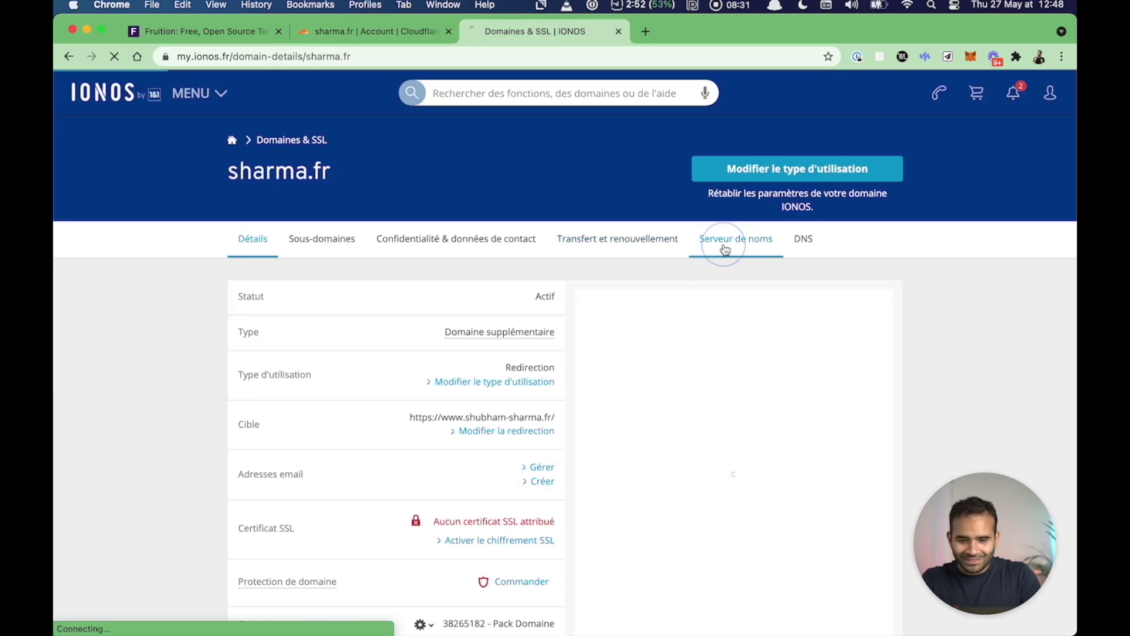
pyautogui.scroll(-2, 630, 365)
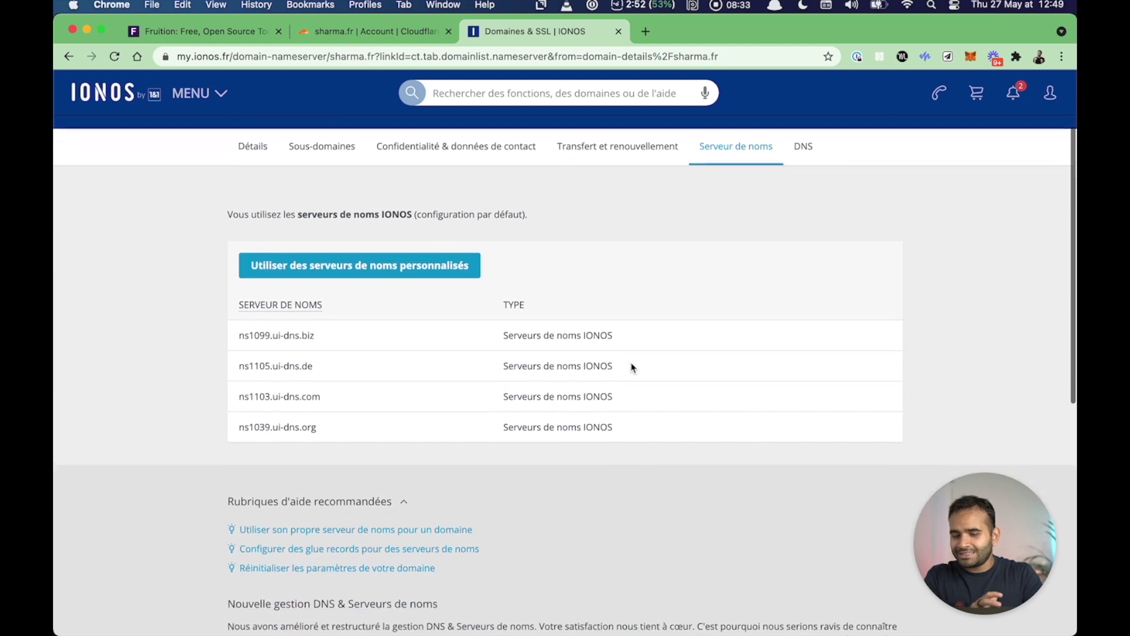
pyautogui.click(253, 268)
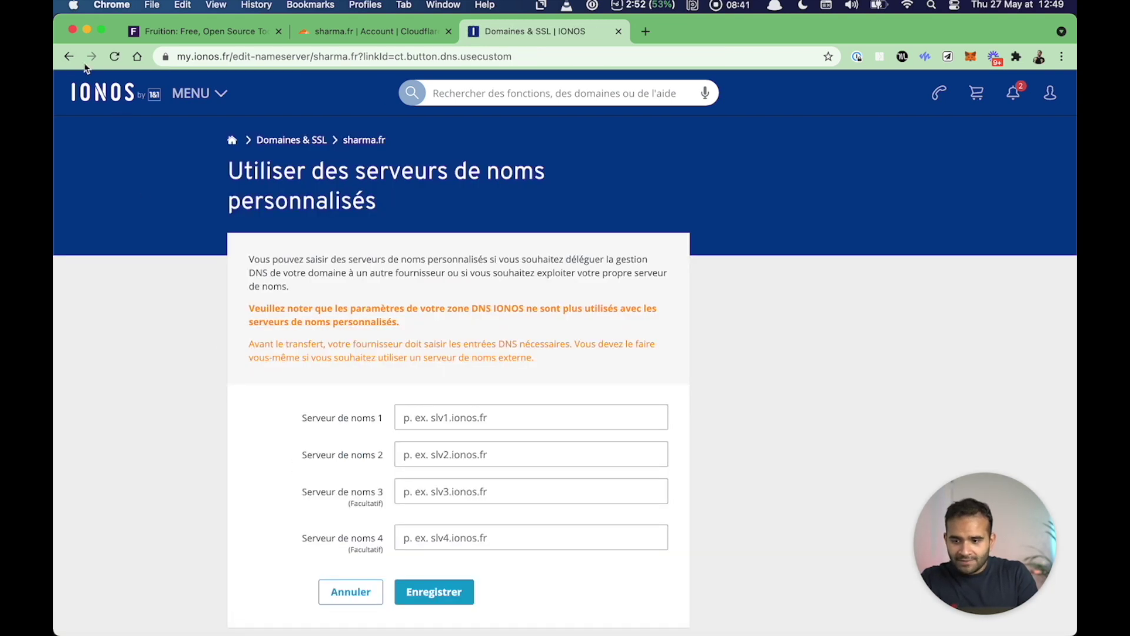
pyautogui.click(69, 56)
pyautogui.hotkey('ctrl', 'shift', 'Tab')
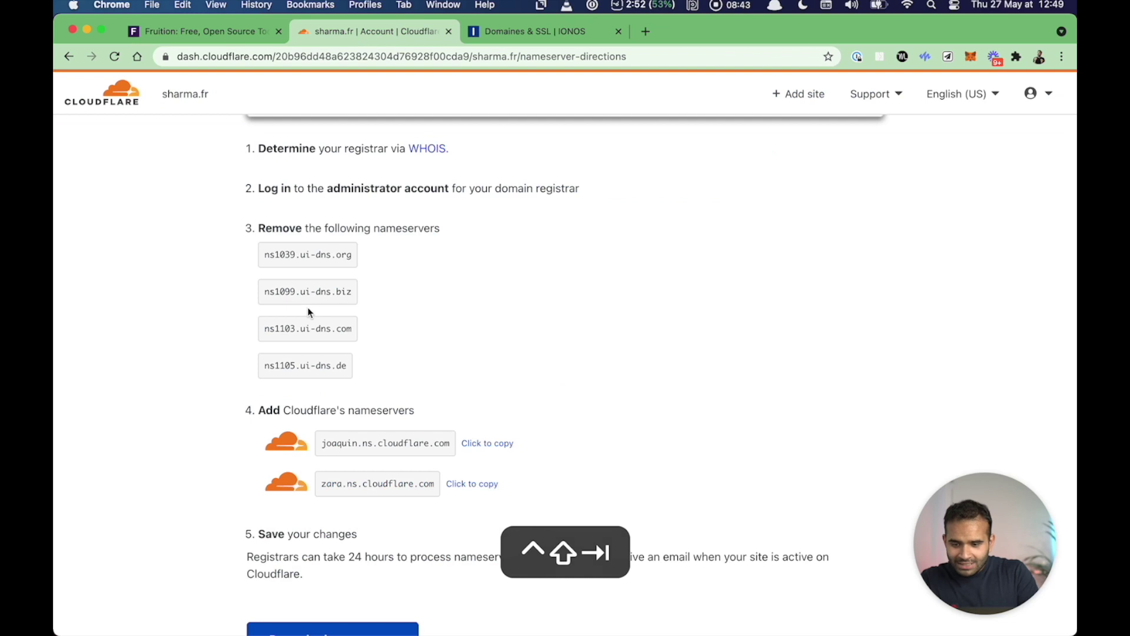
pyautogui.hotkey('ctrl', 'Tab')
pyautogui.click(323, 261)
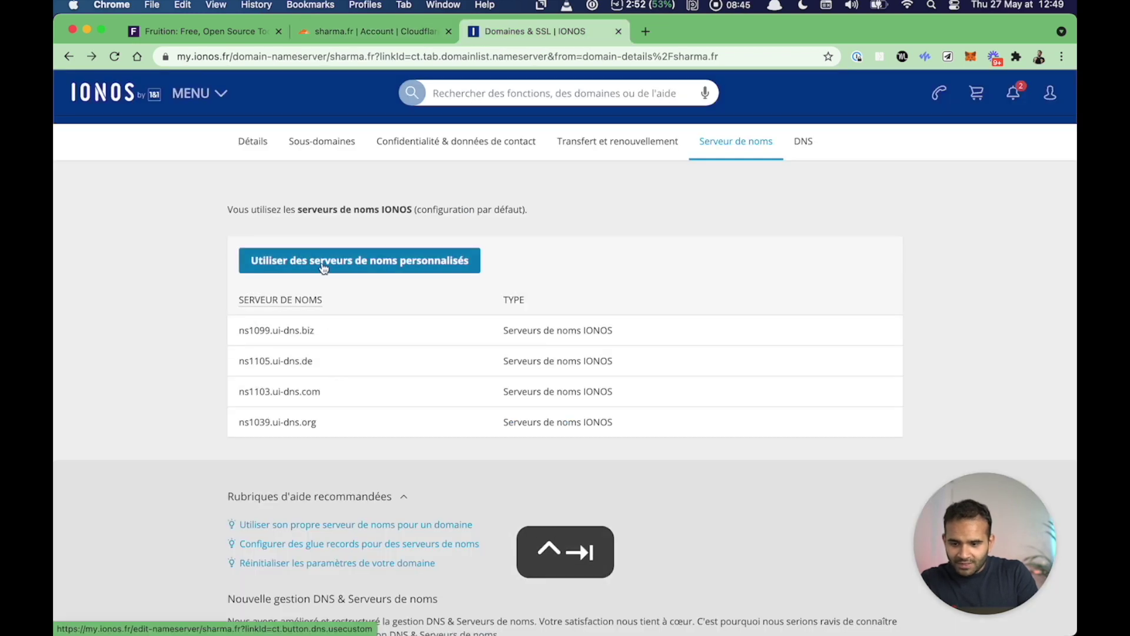
pyautogui.scroll(-3, 370, 411)
# Step: Copy Cloudflare's first nameserver and enter joaquin.ns.cloudflare.com as nameserver 1 in the IONOS form
pyautogui.hotkey('ctrl', 'shift', 'Tab')
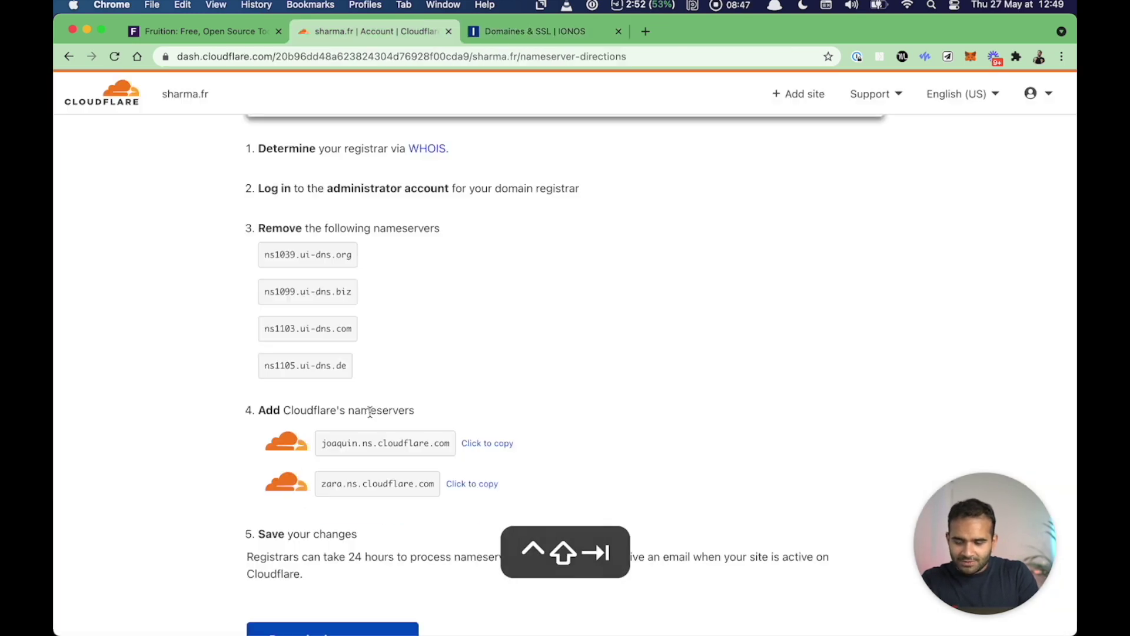
pyautogui.click(486, 443)
pyautogui.hotkey('ctrl', 'Tab')
pyautogui.click(487, 321)
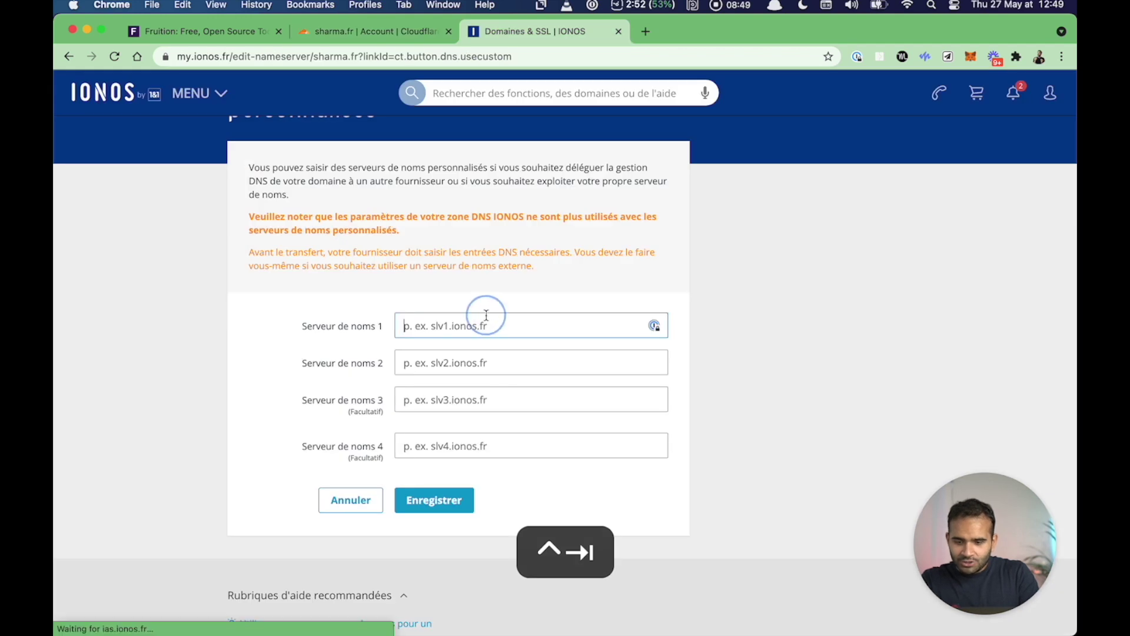
pyautogui.write('joaquin.ns.cloudflare.com')
# Step: Copy Cloudflare's second nameserver, enter zara.ns.cloudflare.com as nameserver 2 in IONOS, and save the custom nameservers
pyautogui.hotkey('ctrl', 'shift', 'Tab')
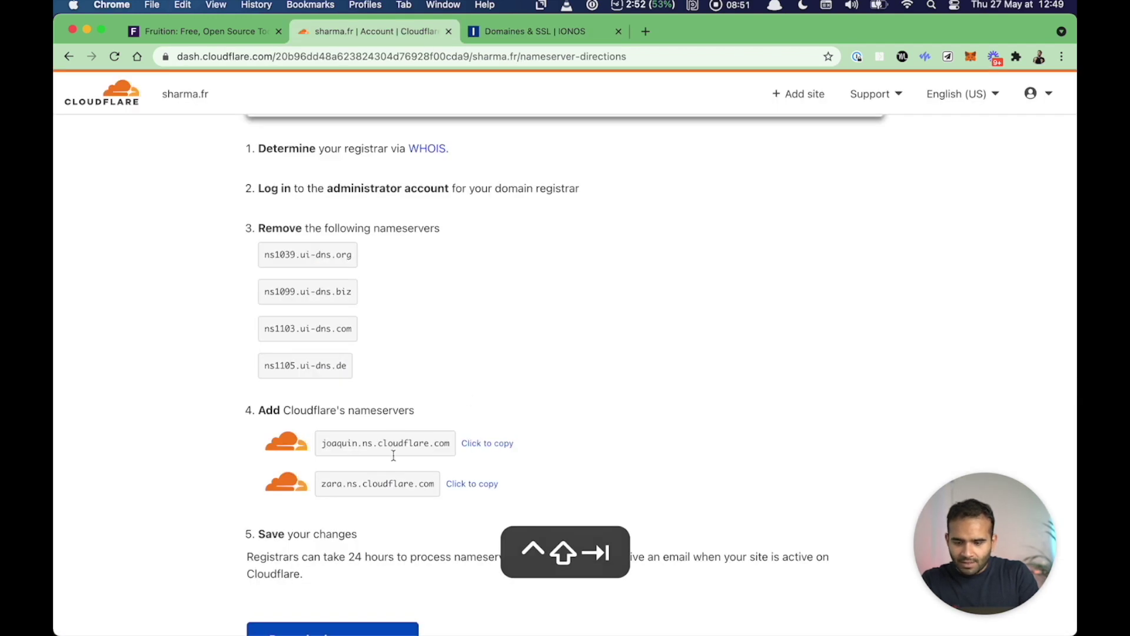
pyautogui.click(486, 482)
pyautogui.hotkey('ctrl', 'Tab')
pyautogui.click(463, 354)
pyautogui.write('zara.ns.cloudflare.com')
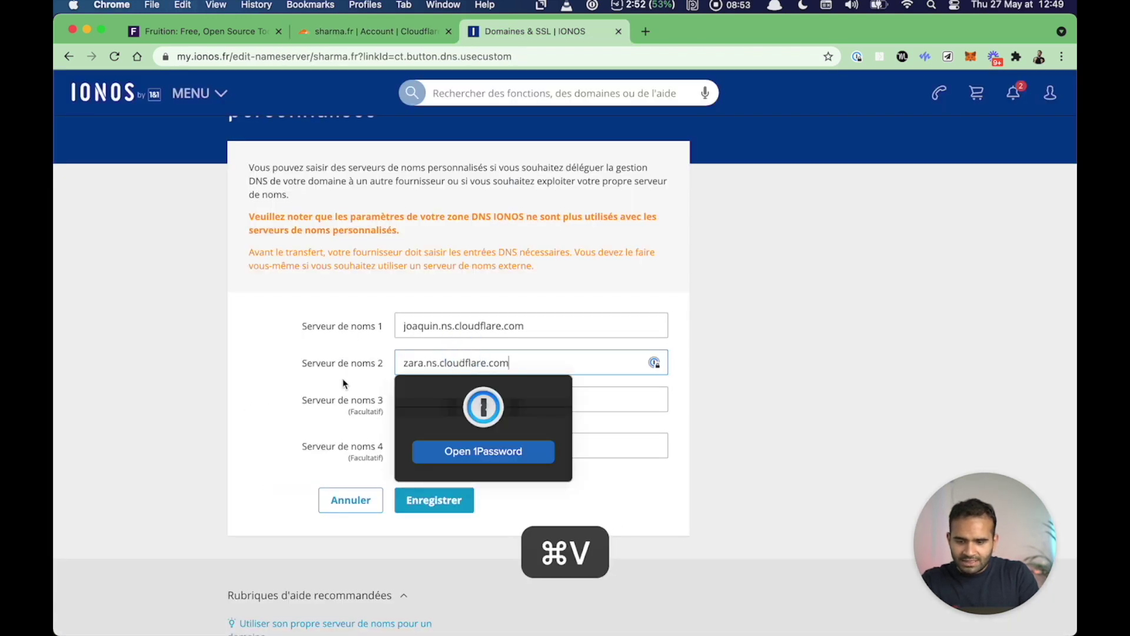
pyautogui.click(434, 503)
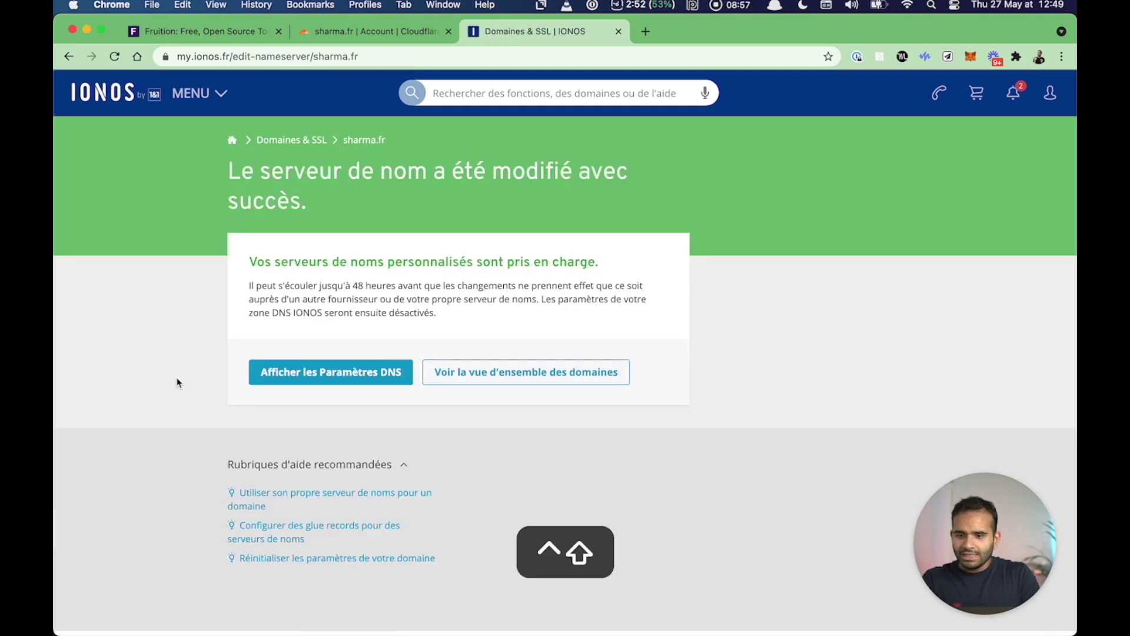
# Step: Return to Cloudflare, mark the nameserver change as done, and complete the Quick Start Guide with its preset options
pyautogui.hotkey('ctrl', 'shift', 'Tab')
pyautogui.scroll(-4, 224, 400)
pyautogui.click(358, 499)
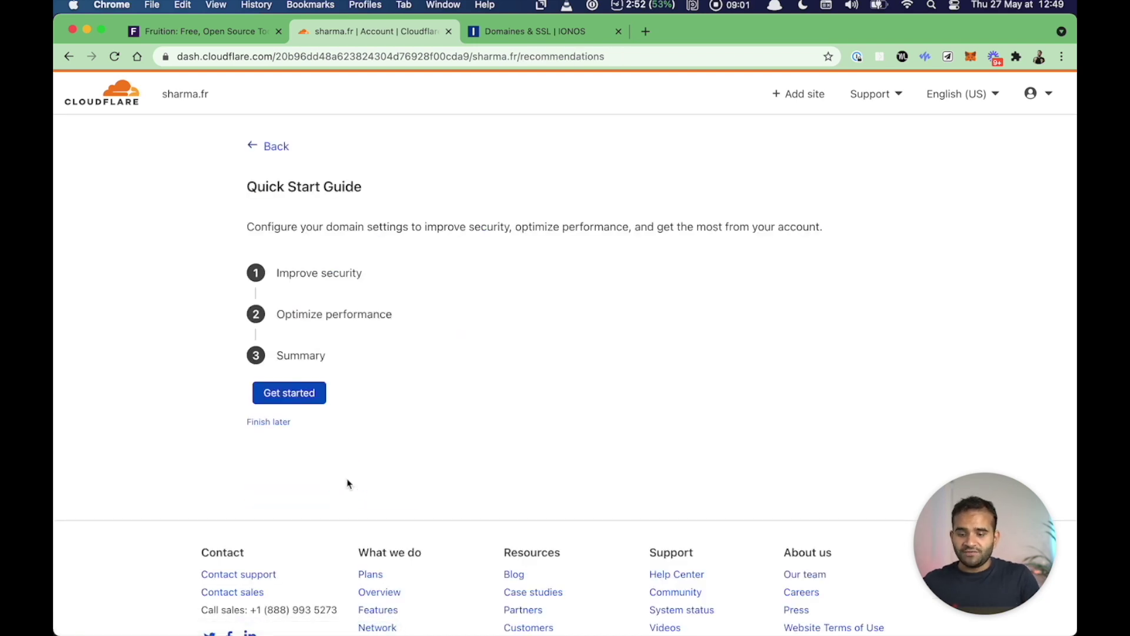
pyautogui.click(287, 399)
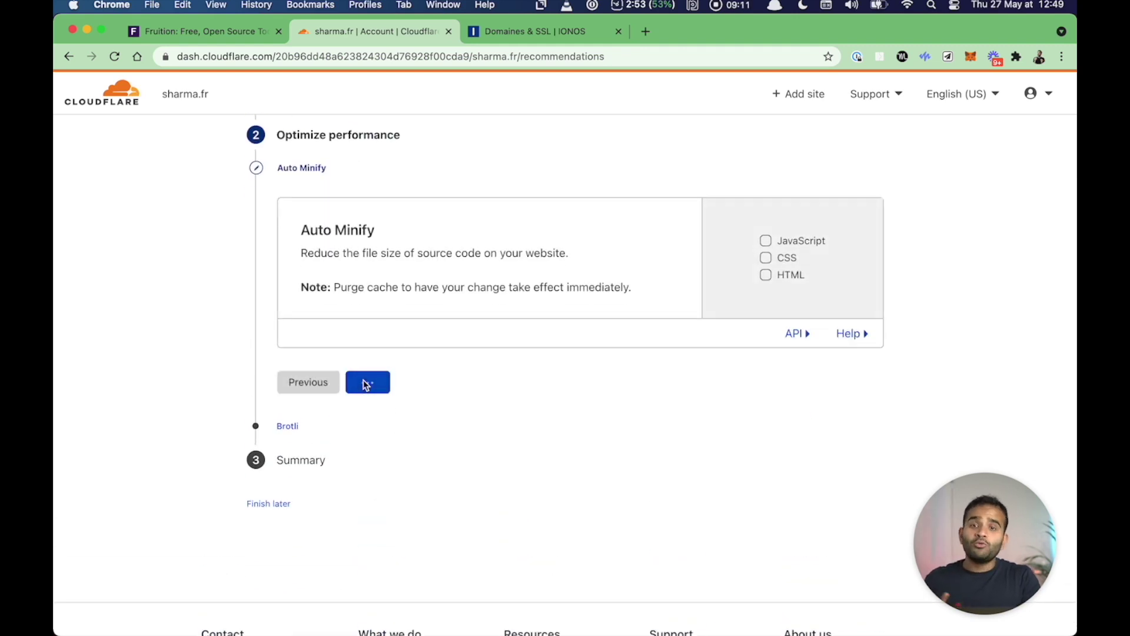
pyautogui.click(373, 323)
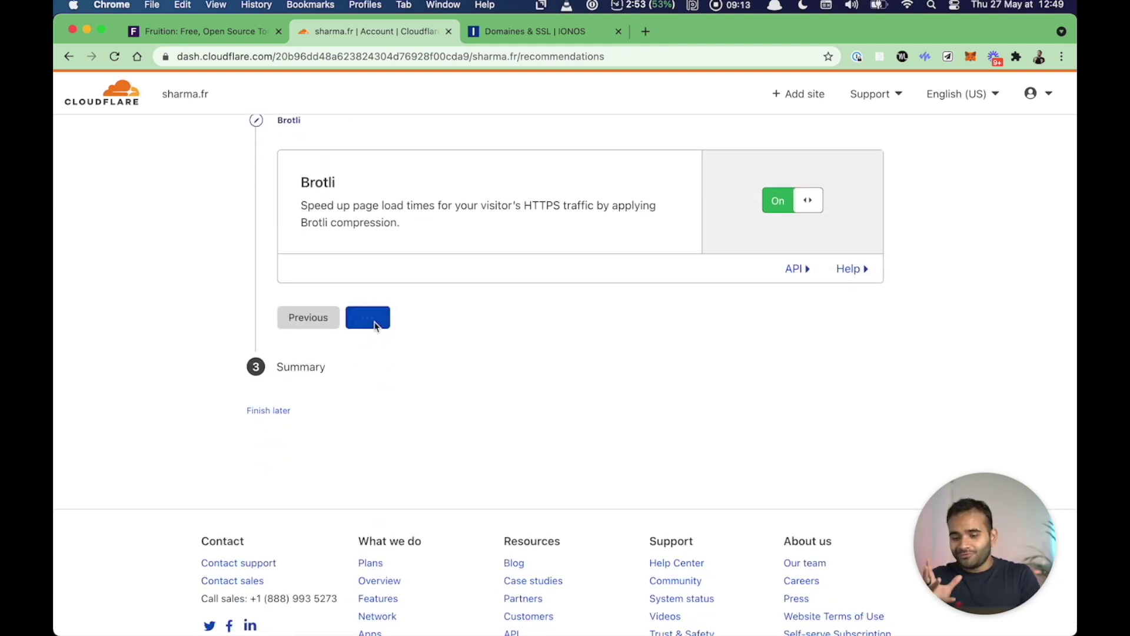
pyautogui.click(304, 318)
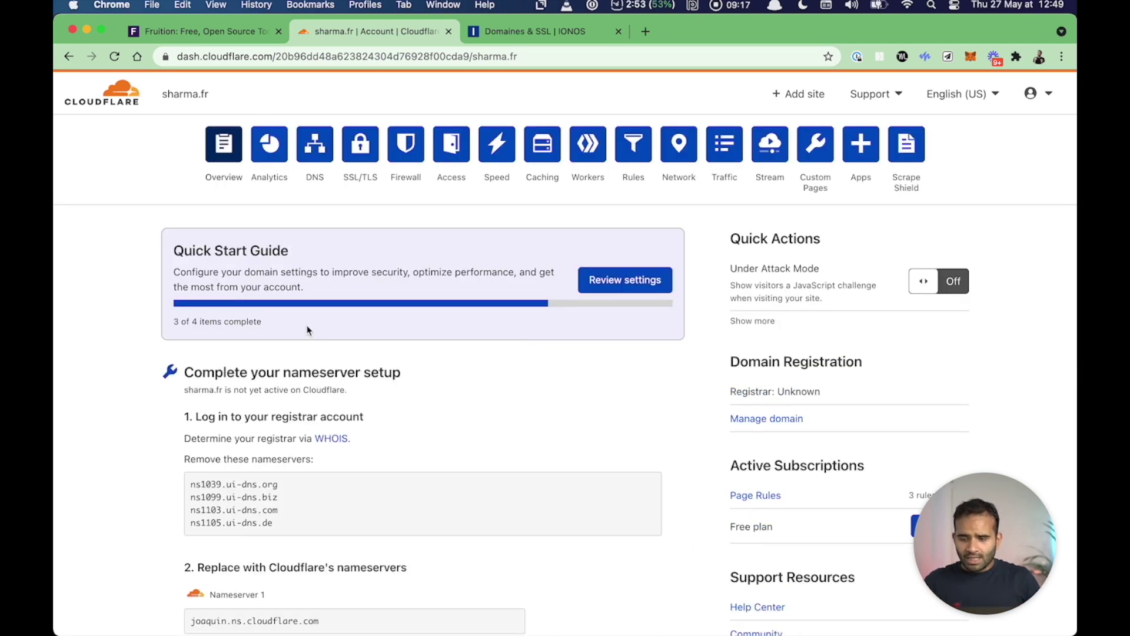
# Step: Have Cloudflare check the domain's nameservers from the site overview
pyautogui.scroll(-5, 306, 330)
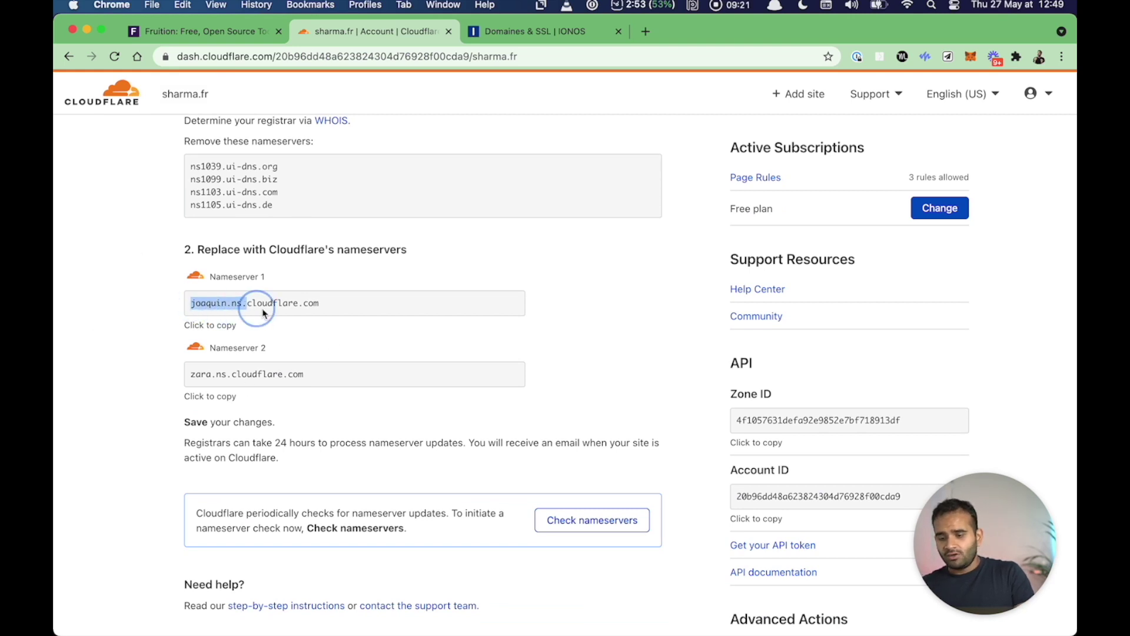
pyautogui.moveTo(262, 312); pyautogui.dragTo(346, 308)
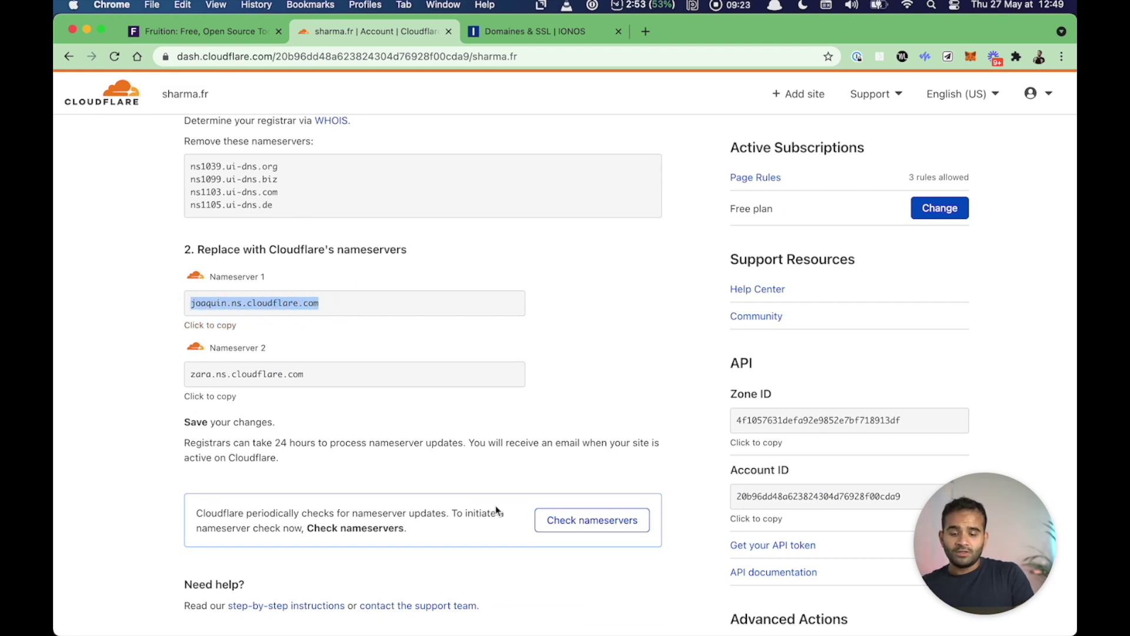
pyautogui.click(571, 530)
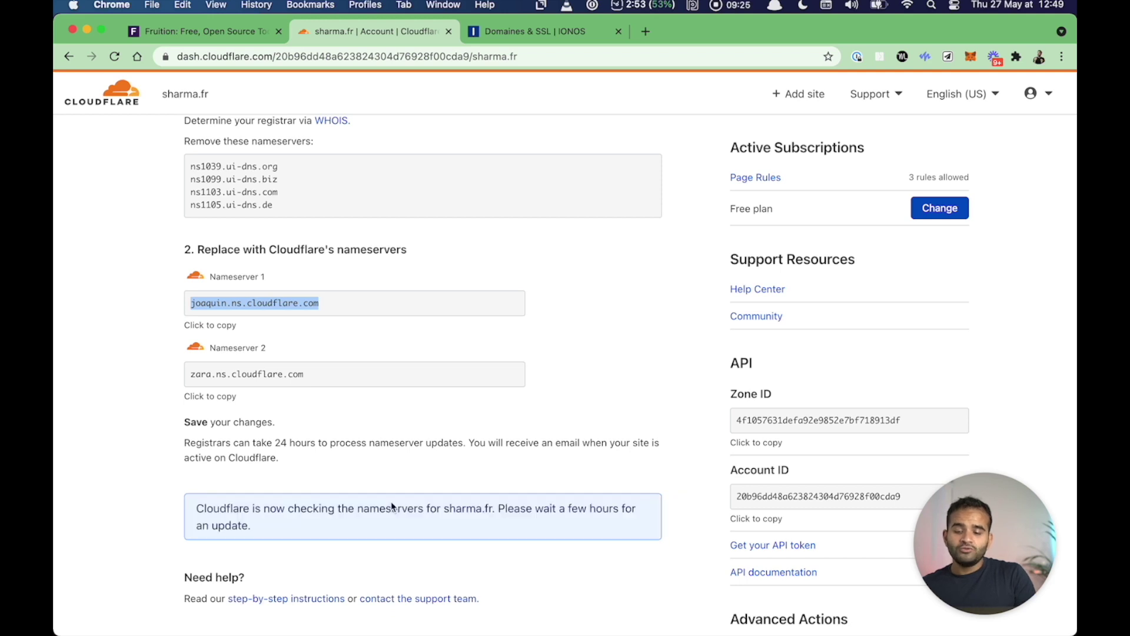
pyautogui.keyDown('ctrl'); pyautogui.scroll(3, 410, 565); pyautogui.keyUp('ctrl')
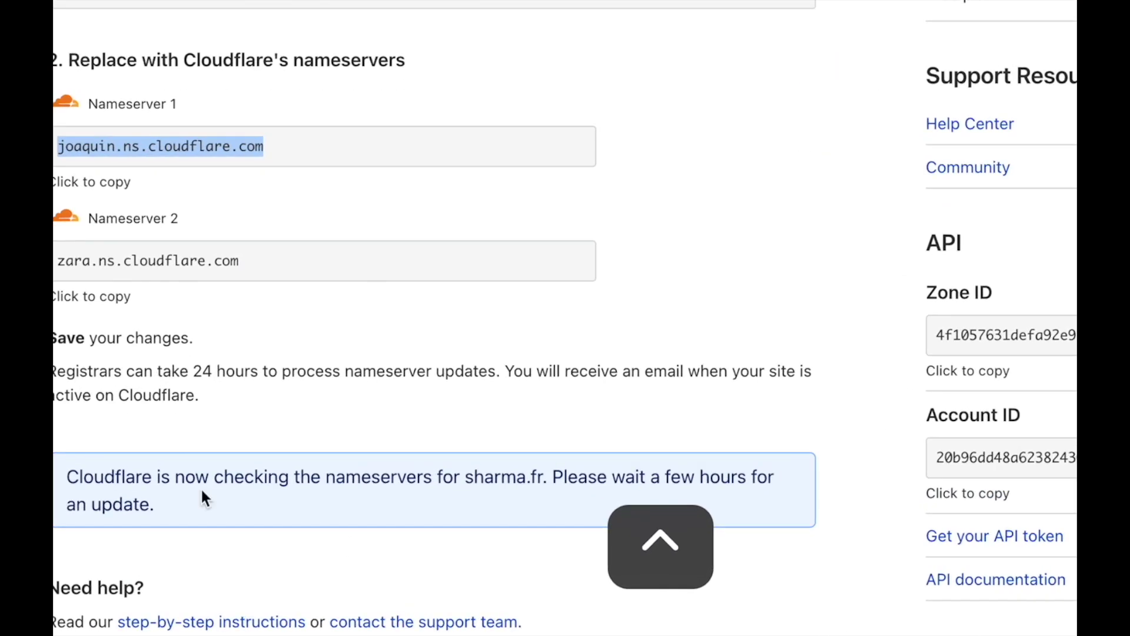
pyautogui.keyDown('ctrl'); pyautogui.scroll(-3, 222, 512); pyautogui.keyUp('ctrl')
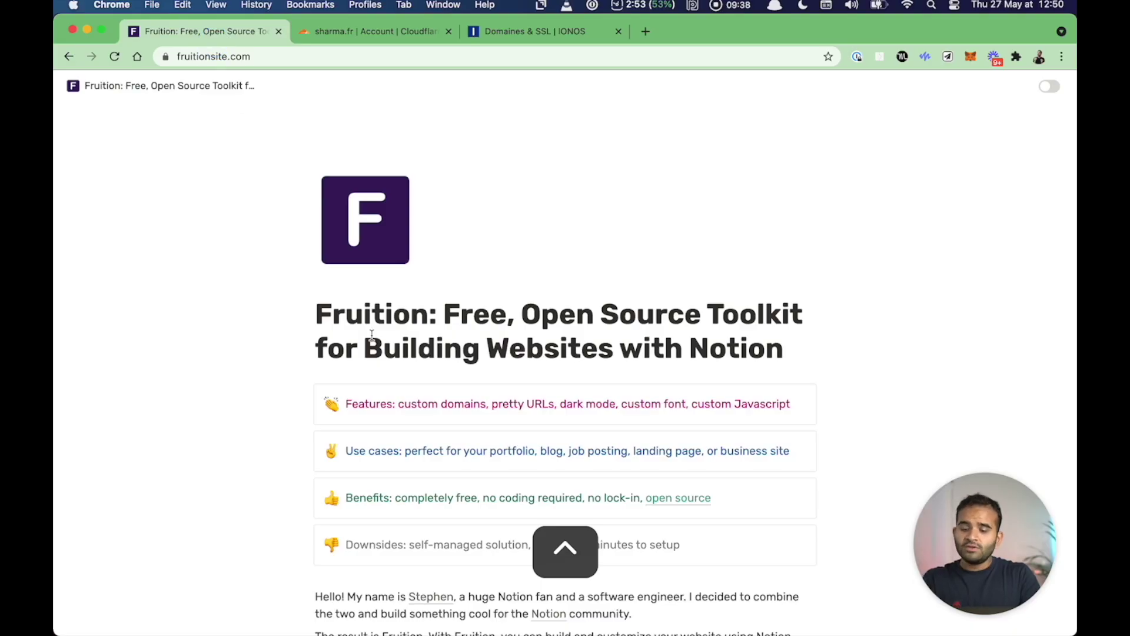
# Step: Examine steps 11 and 12 of the Fruition setup guide on verifying the site and opening Cloudflare Workers
pyautogui.scroll(-1, 372, 334)
pyautogui.scroll(-20, 372, 335)
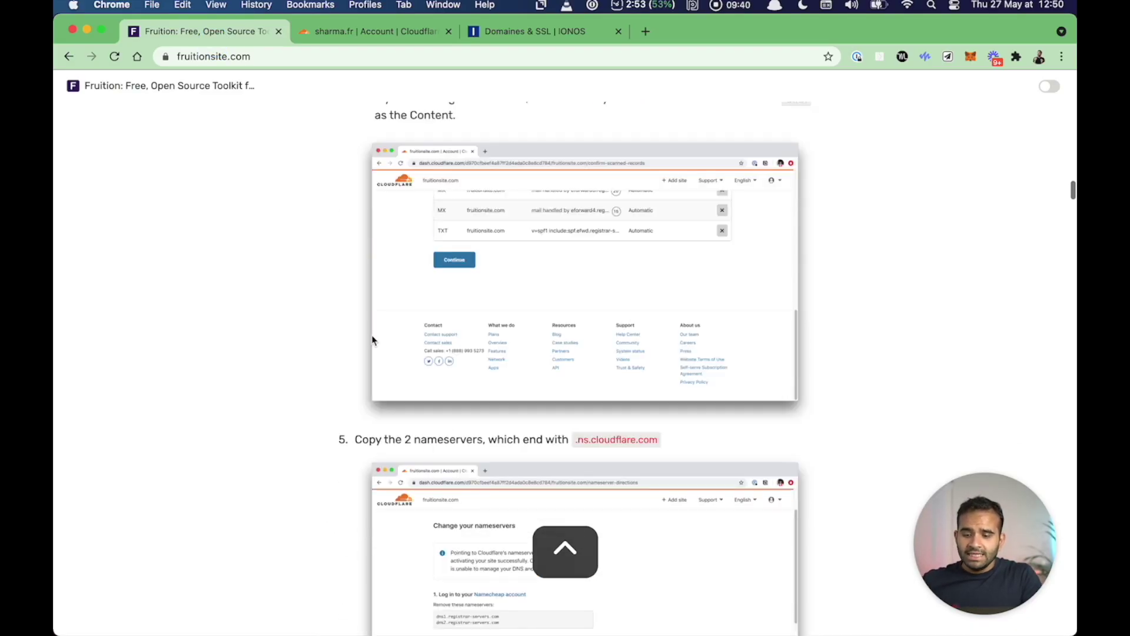
pyautogui.scroll(-10, 373, 336)
pyautogui.hotkey('ctrl', 'Up')
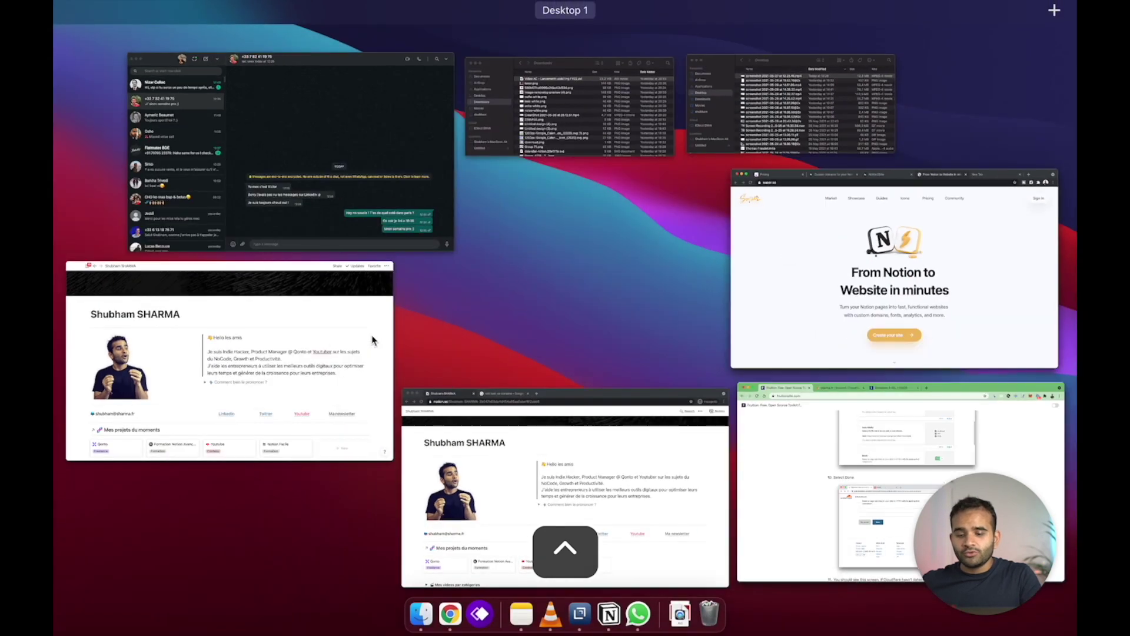
pyautogui.click(928, 418)
pyautogui.scroll(-10, 518, 482)
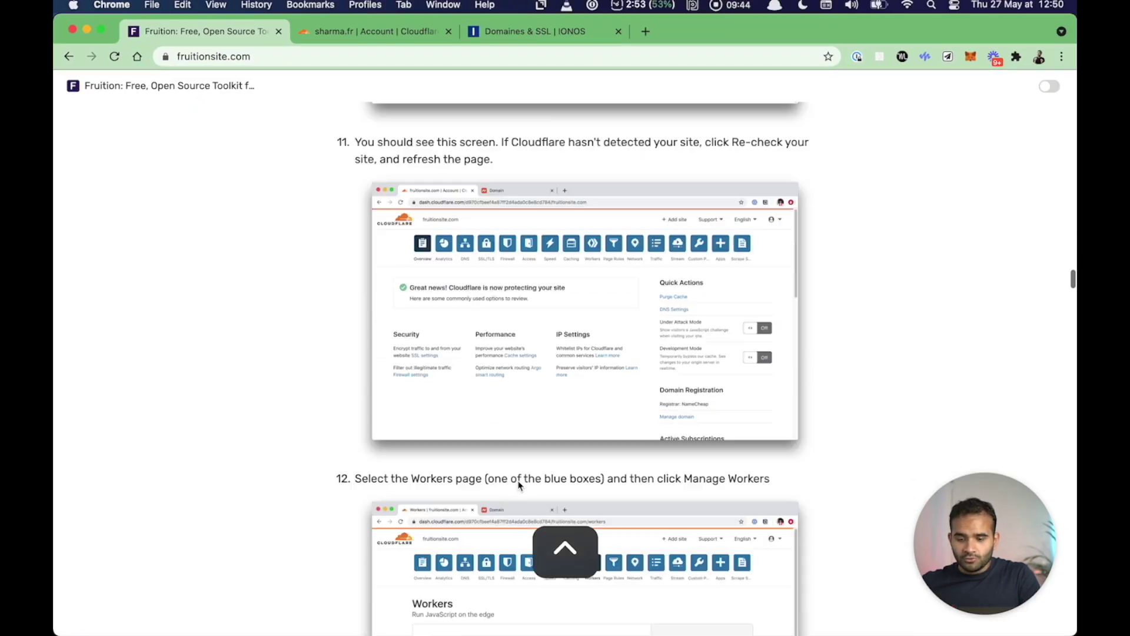
pyautogui.scroll(-5, 518, 484)
pyautogui.scroll(13, 519, 485)
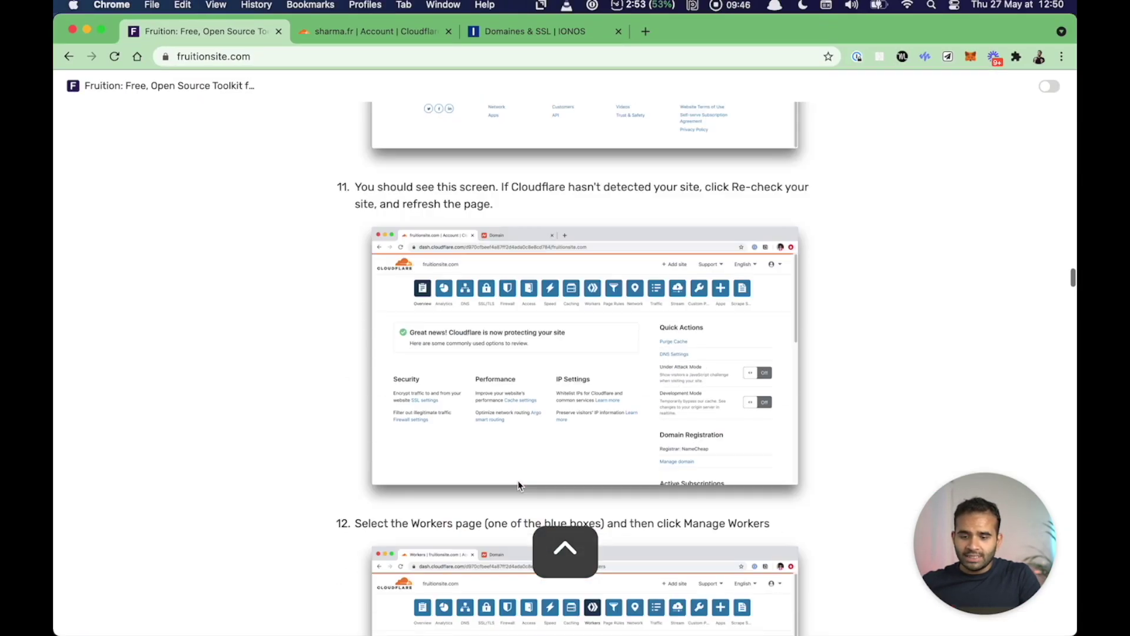
pyautogui.scroll(1, 521, 485)
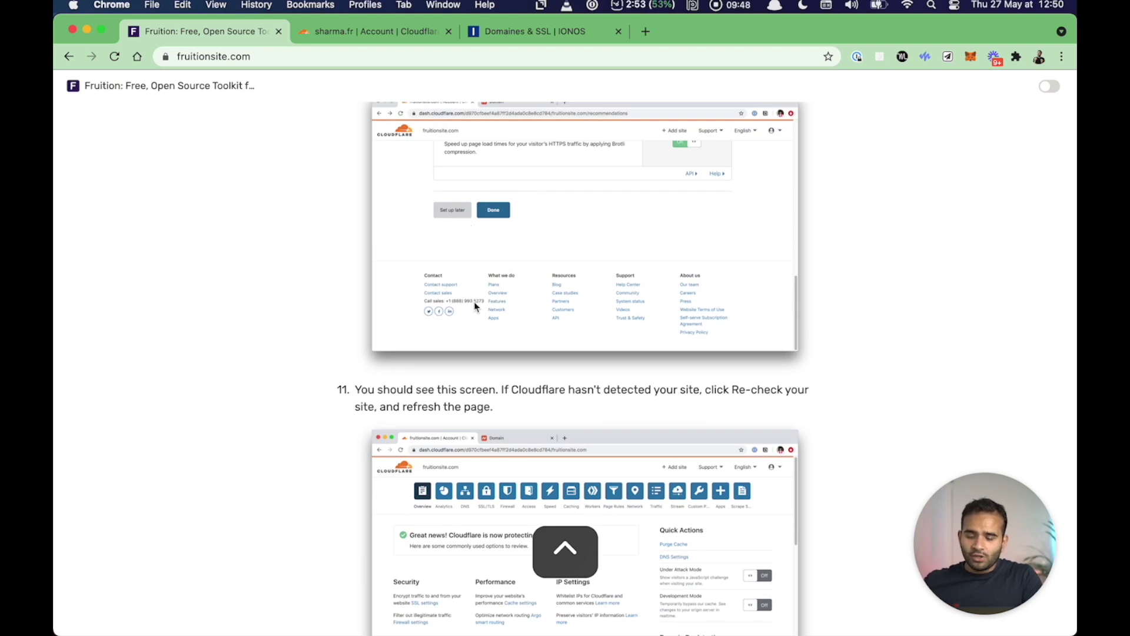
pyautogui.scroll(-5, 474, 301)
pyautogui.scroll(-9, 576, 414)
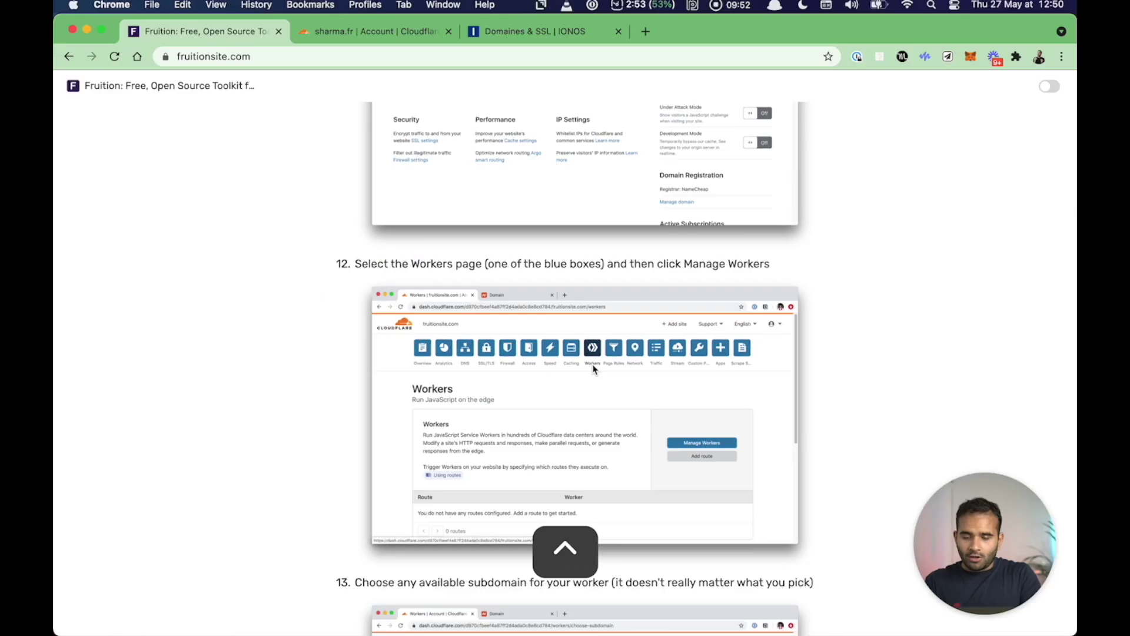
# Step: Return to Cloudflare and open the Workers management page for the domain
pyautogui.hotkey('ctrl', 'Tab')
pyautogui.scroll(10, 526, 179)
pyautogui.scroll(-1, 506, 238)
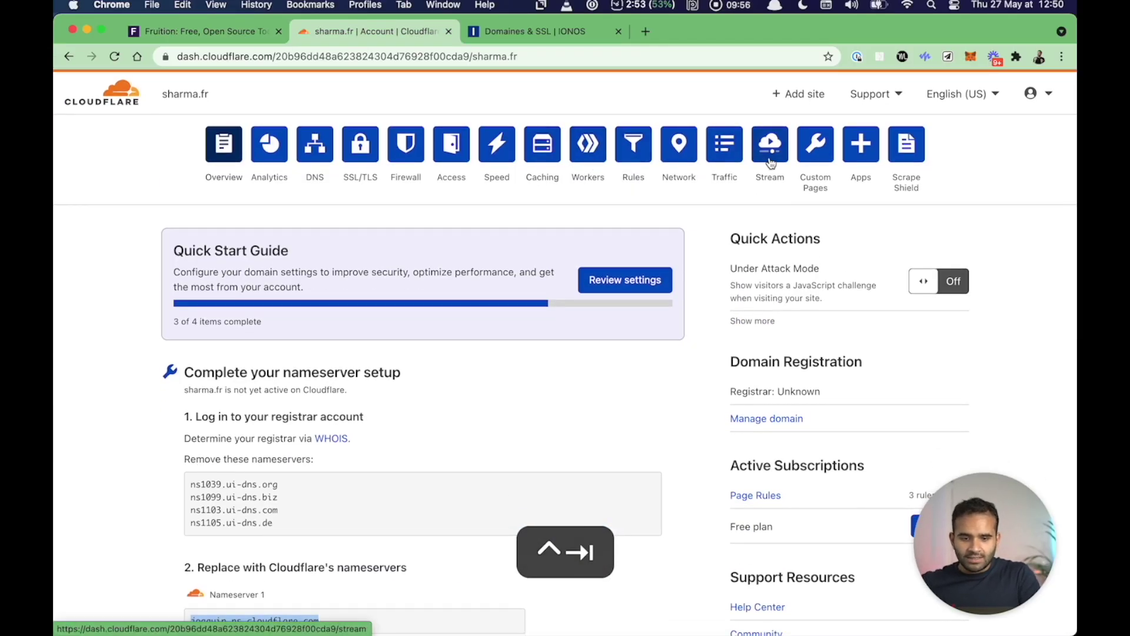
pyautogui.click(605, 151)
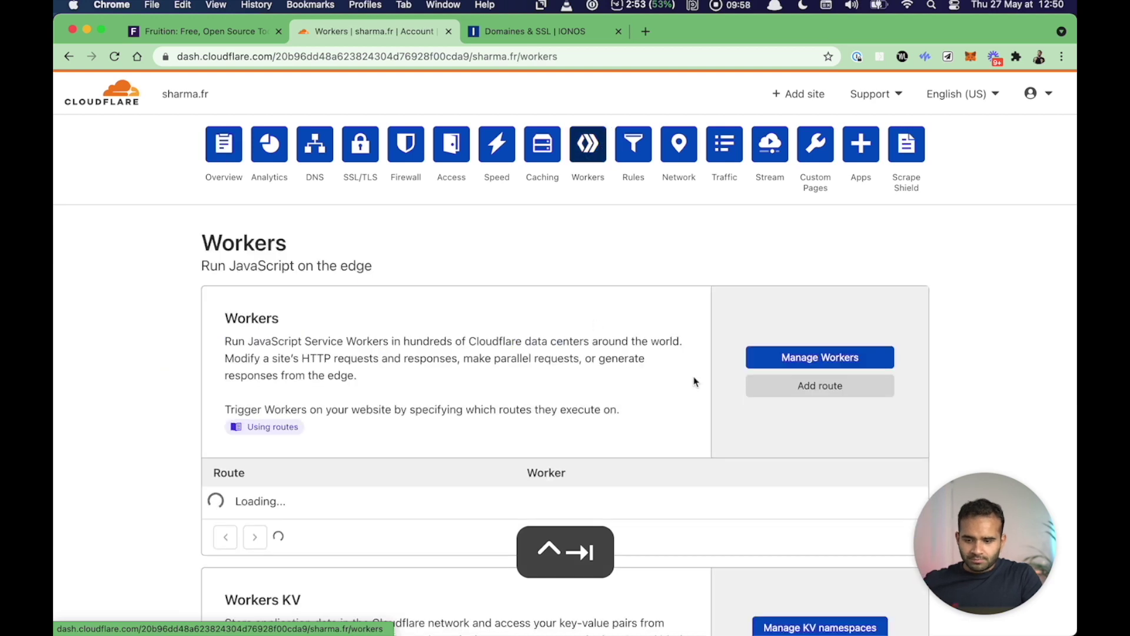
pyautogui.scroll(-3, 695, 382)
pyautogui.click(820, 256)
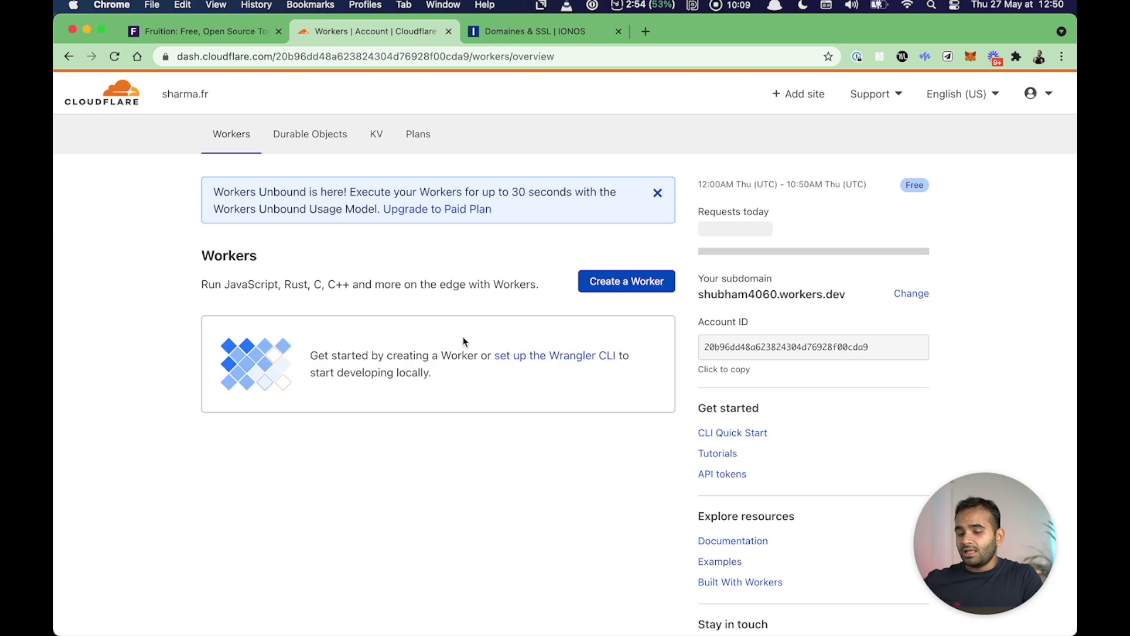
# Step: Create a new Cloudflare Worker and look over its default script
pyautogui.click(604, 287)
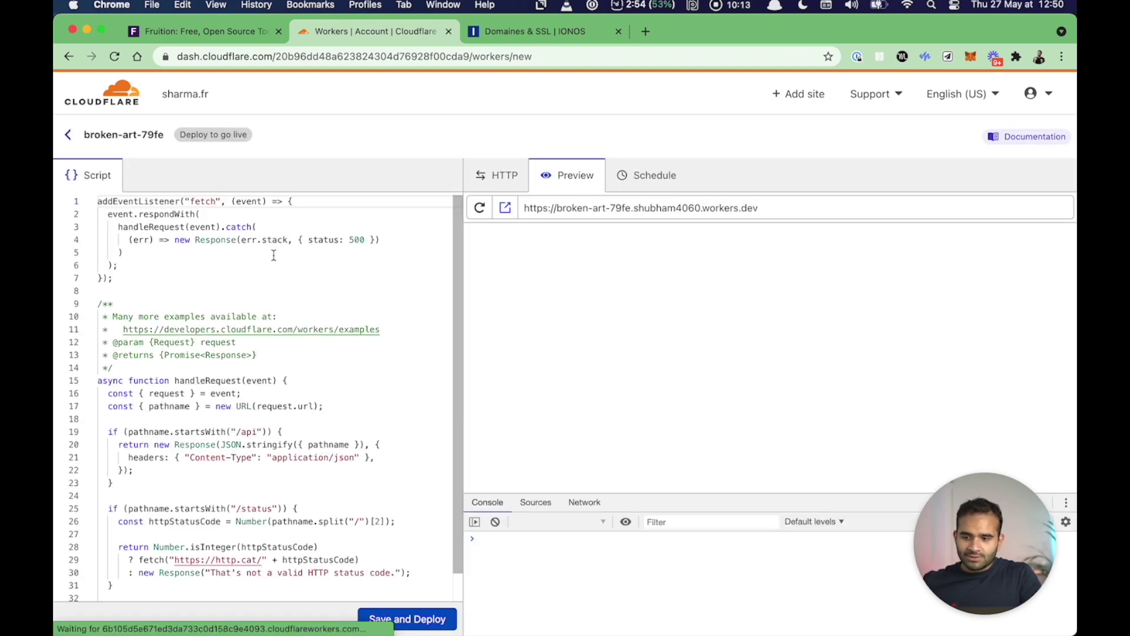
pyautogui.scroll(-1, 232, 419)
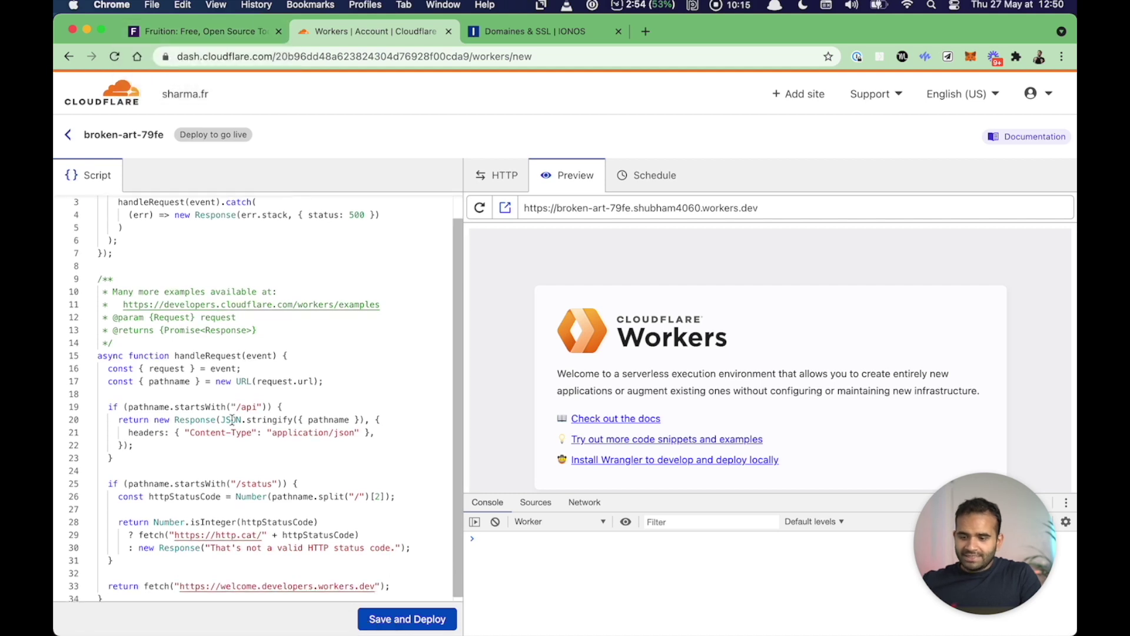
pyautogui.scroll(1, 309, 220)
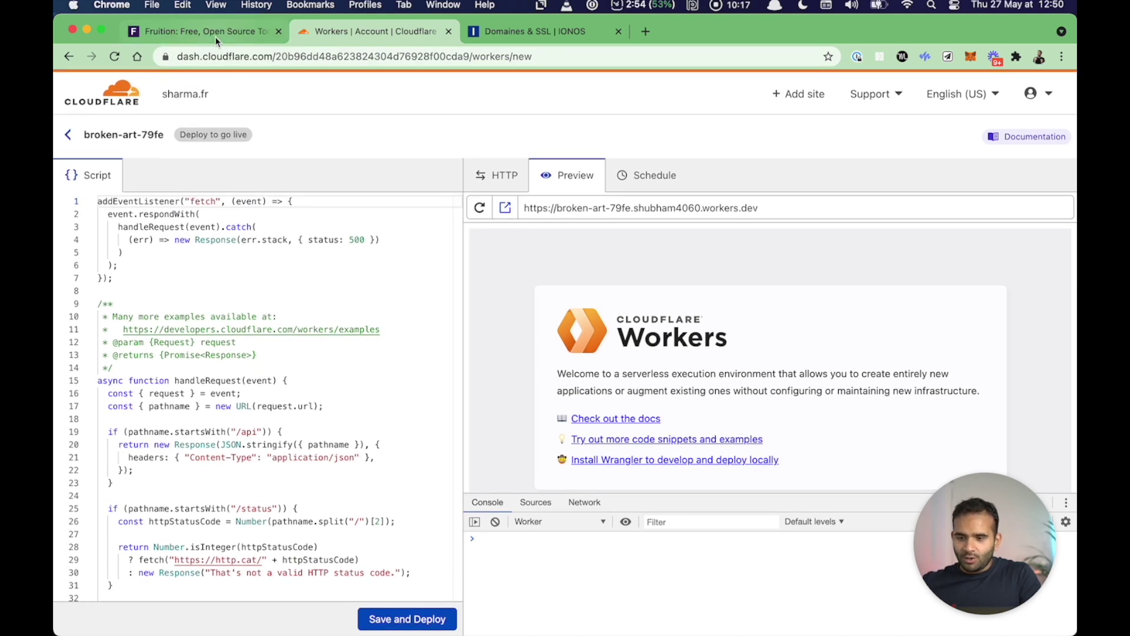
# Step: Return to the Fruition guide and enter sharma.fr as the domain in the script generator of Step 2
pyautogui.click(200, 31)
pyautogui.scroll(-5, 416, 356)
pyautogui.scroll(-10, 416, 357)
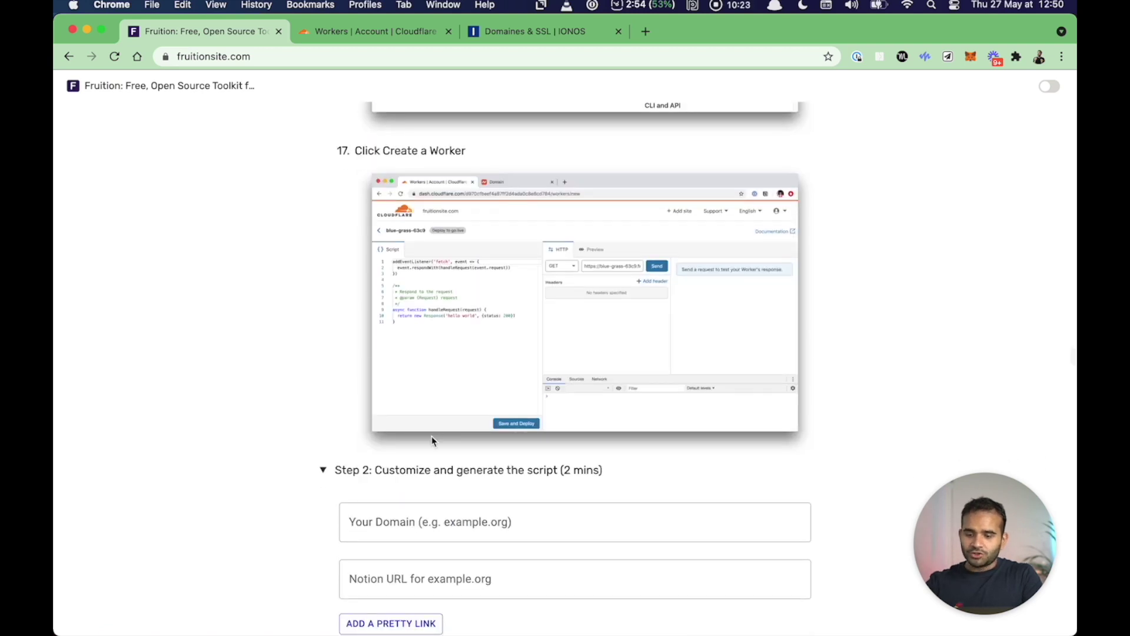
pyautogui.scroll(-1, 434, 441)
pyautogui.click(400, 467)
pyautogui.click(267, 447)
pyautogui.scroll(-1, 268, 447)
pyautogui.click(401, 383)
pyautogui.write('sharmna')
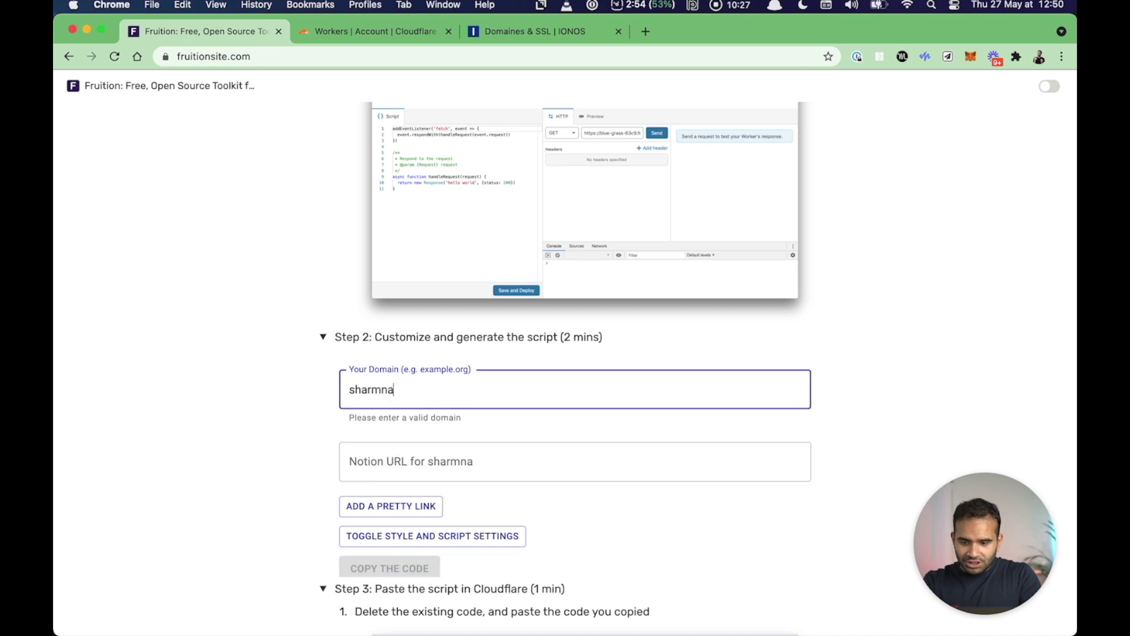
pyautogui.press('super+a')
pyautogui.write('sharma.fr')
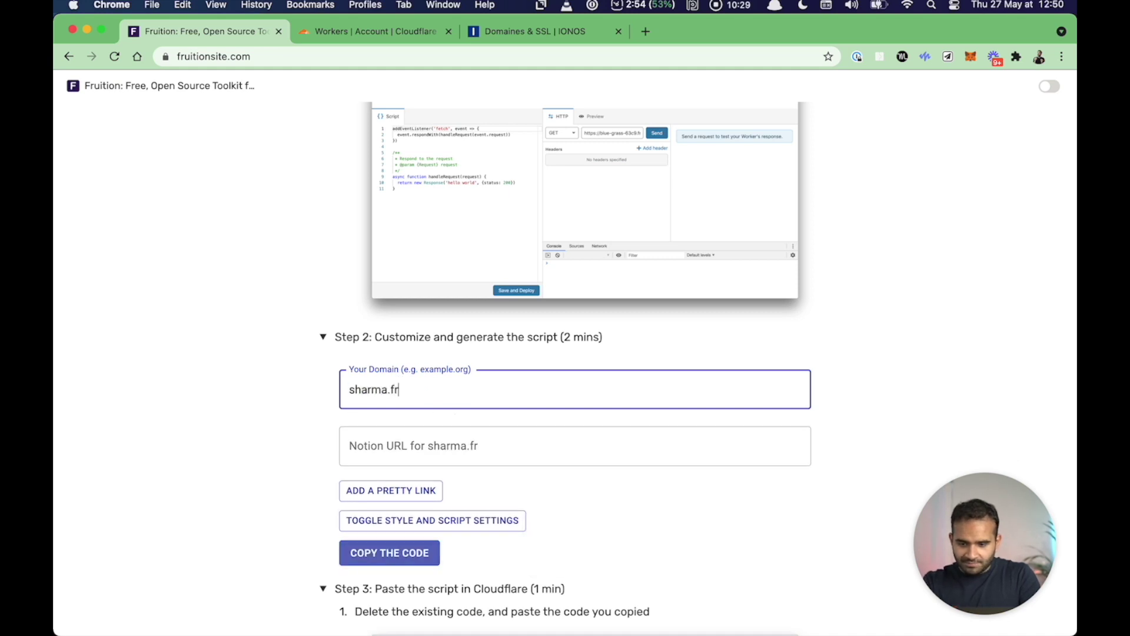
# Step: Copy the public web link of the profile page in Notion and paste it as the Notion URL in Fruition's script generator
pyautogui.press('Tab')
pyautogui.click(292, 446)
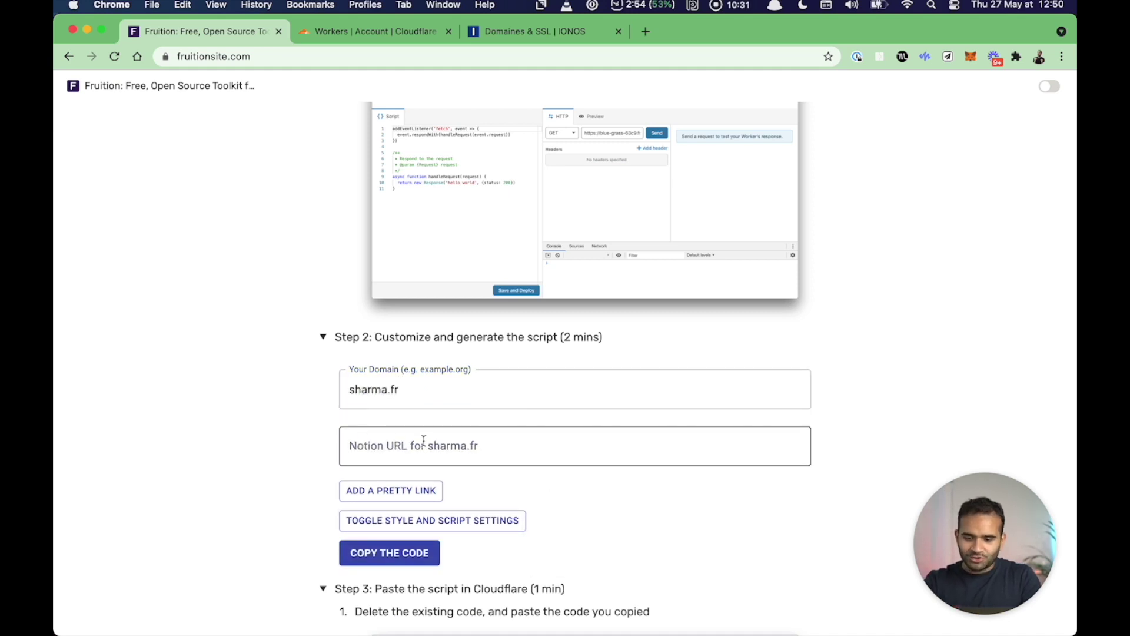
pyautogui.press('super+Tab')
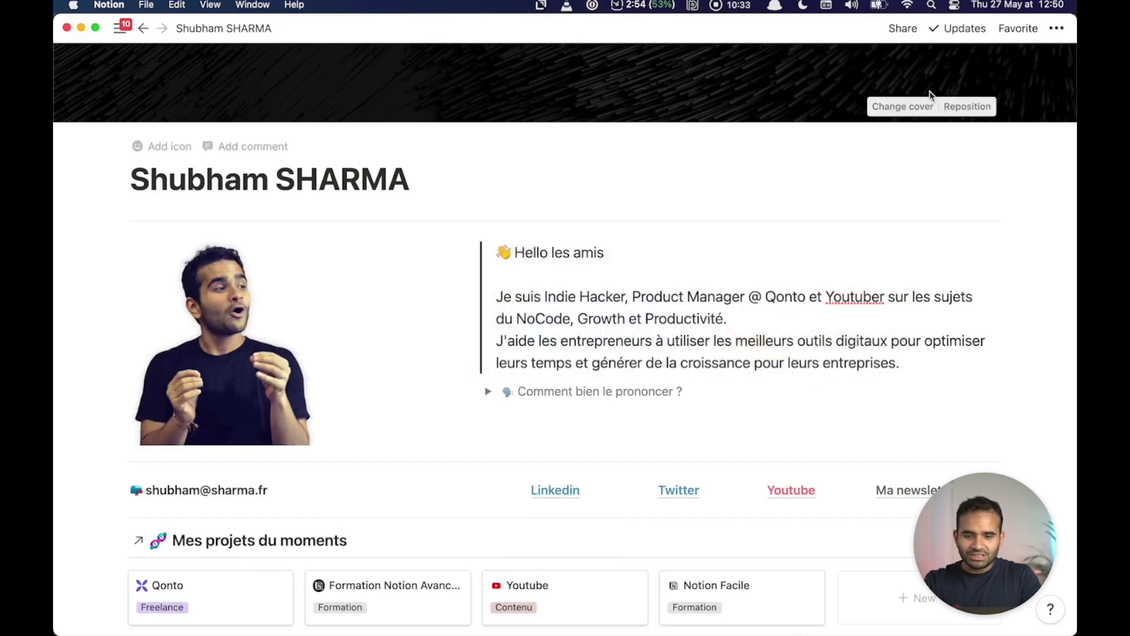
pyautogui.click(906, 34)
pyautogui.click(1007, 106)
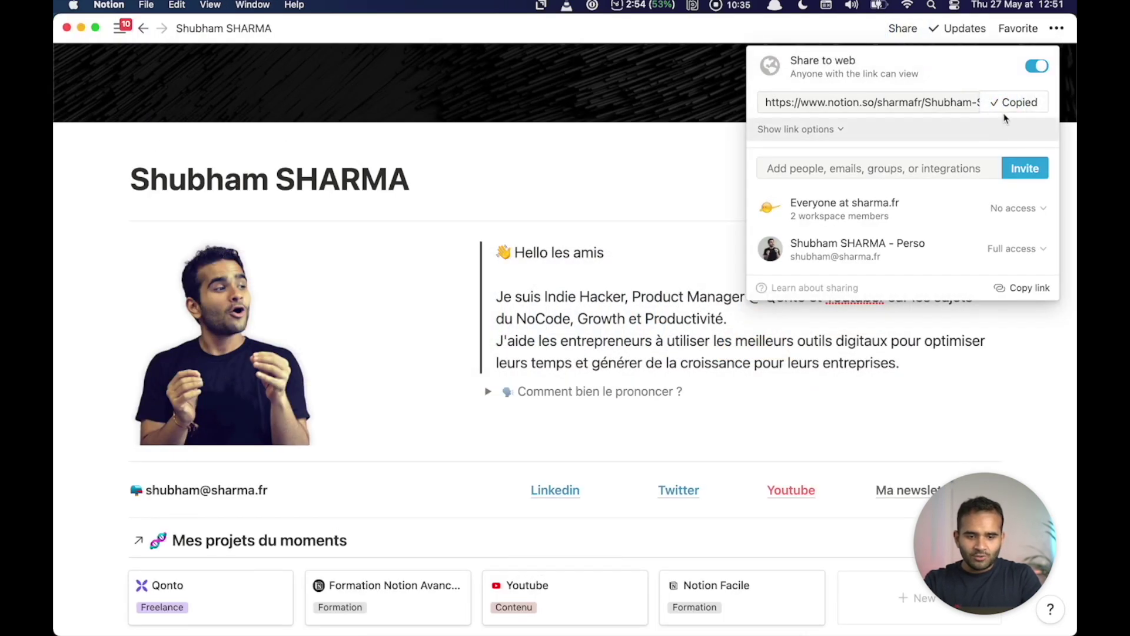
pyautogui.press('super+Tab')
pyautogui.click(412, 454)
pyautogui.press('super+v')
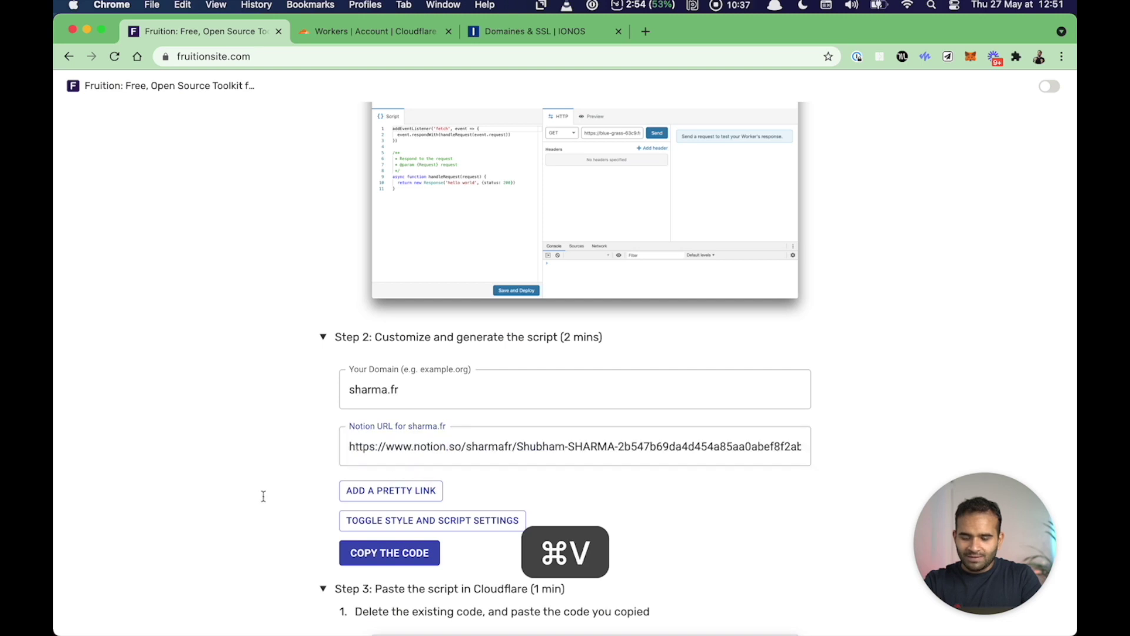
# Step: Show the optional style and script settings, leave them blank, and copy the generated Worker code
pyautogui.scroll(-2, 271, 491)
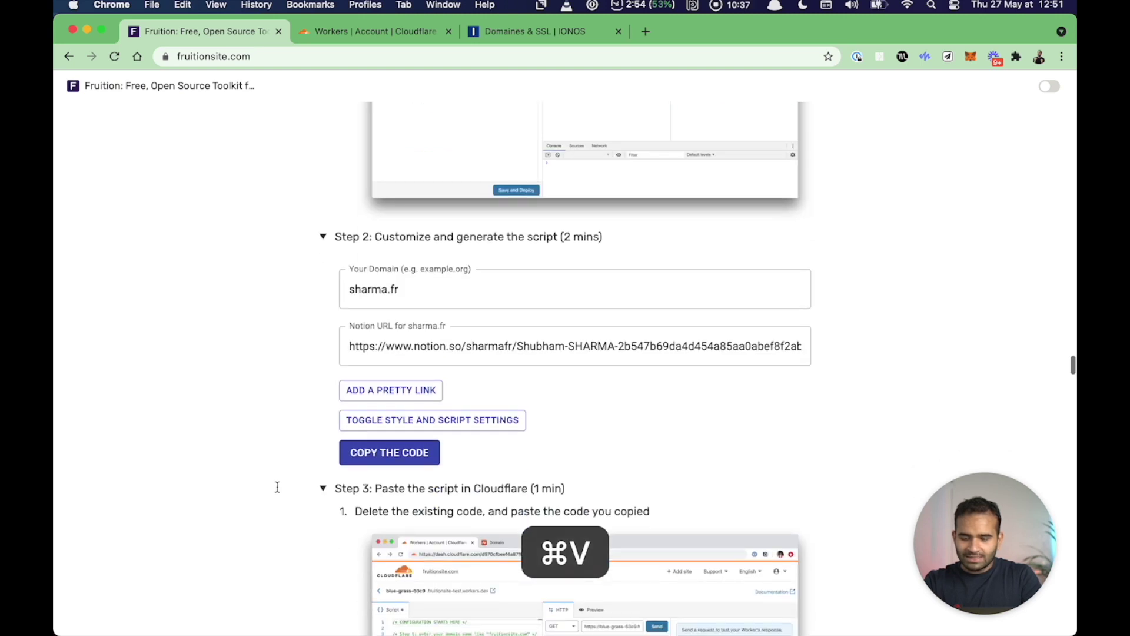
pyautogui.click(395, 431)
pyautogui.scroll(-3, 285, 427)
pyautogui.scroll(-8, 390, 371)
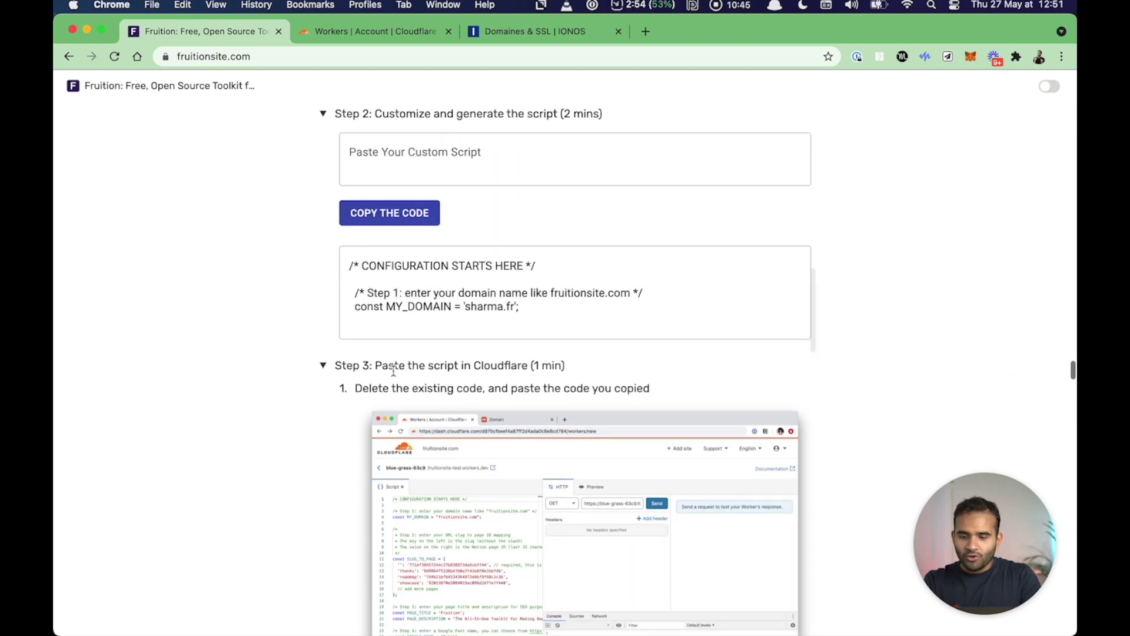
pyautogui.scroll(2, 393, 371)
pyautogui.scroll(5, 411, 298)
pyautogui.scroll(3, 393, 271)
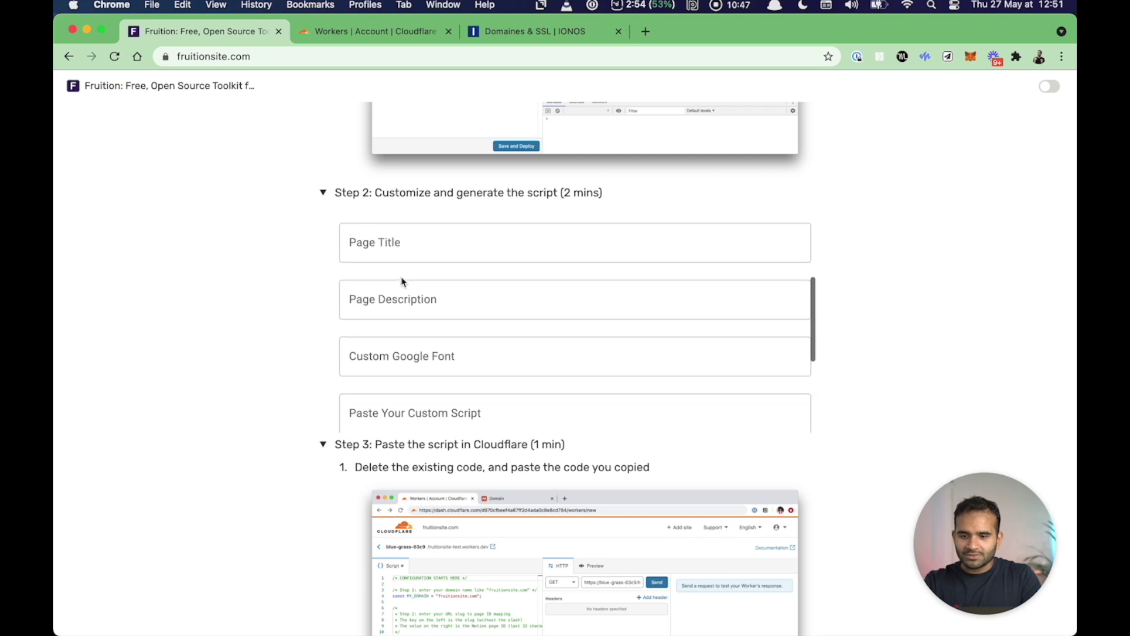
pyautogui.scroll(-6, 391, 272)
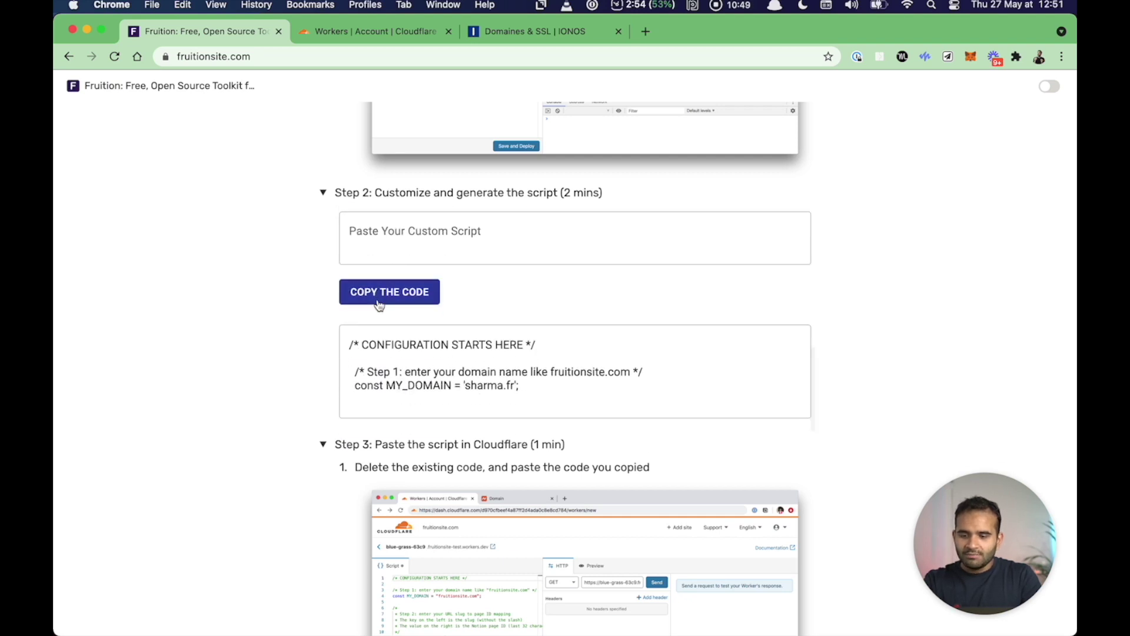
pyautogui.click(379, 298)
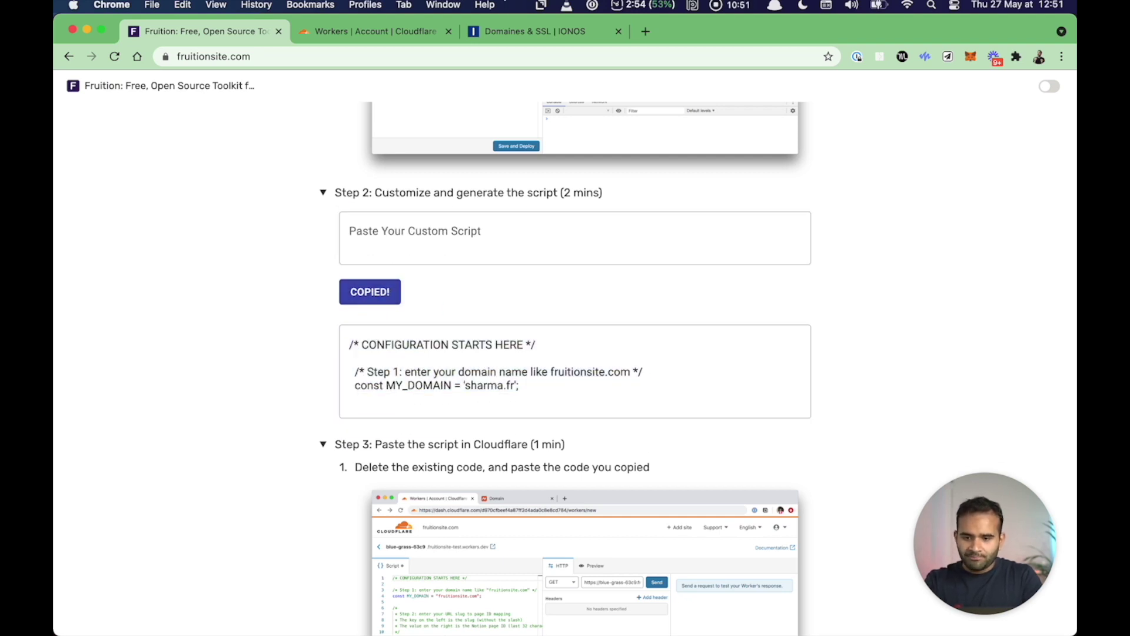
# Step: Replace the Worker's entire default script in Cloudflare with the copied Fruition code, and save and deploy it
pyautogui.click(380, 32)
pyautogui.press('super+a')
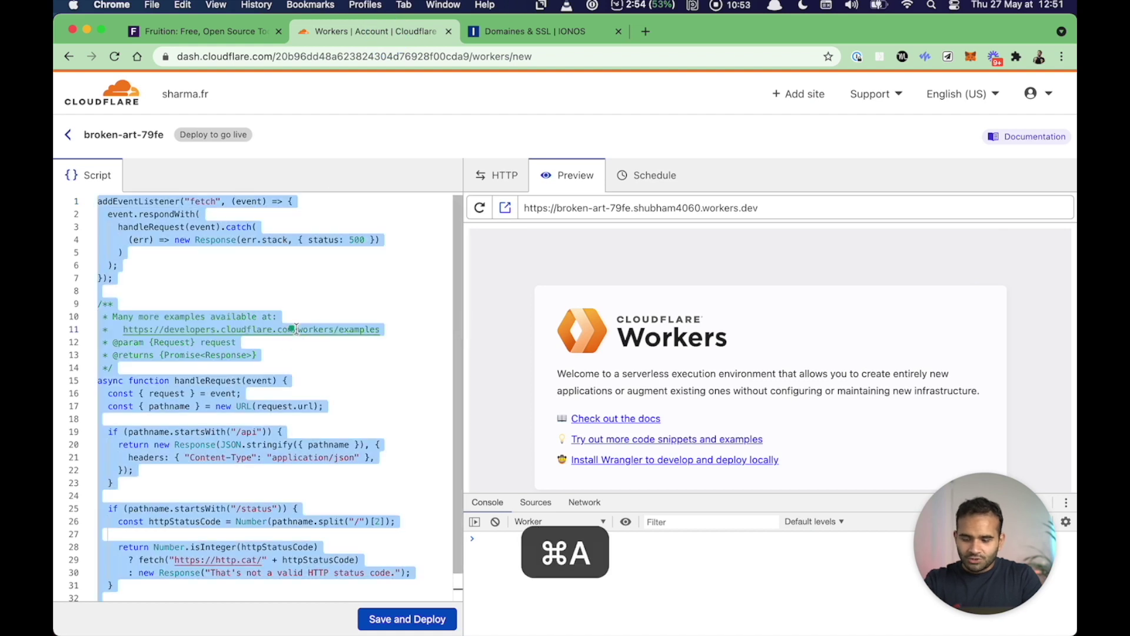
pyautogui.press('super+v')
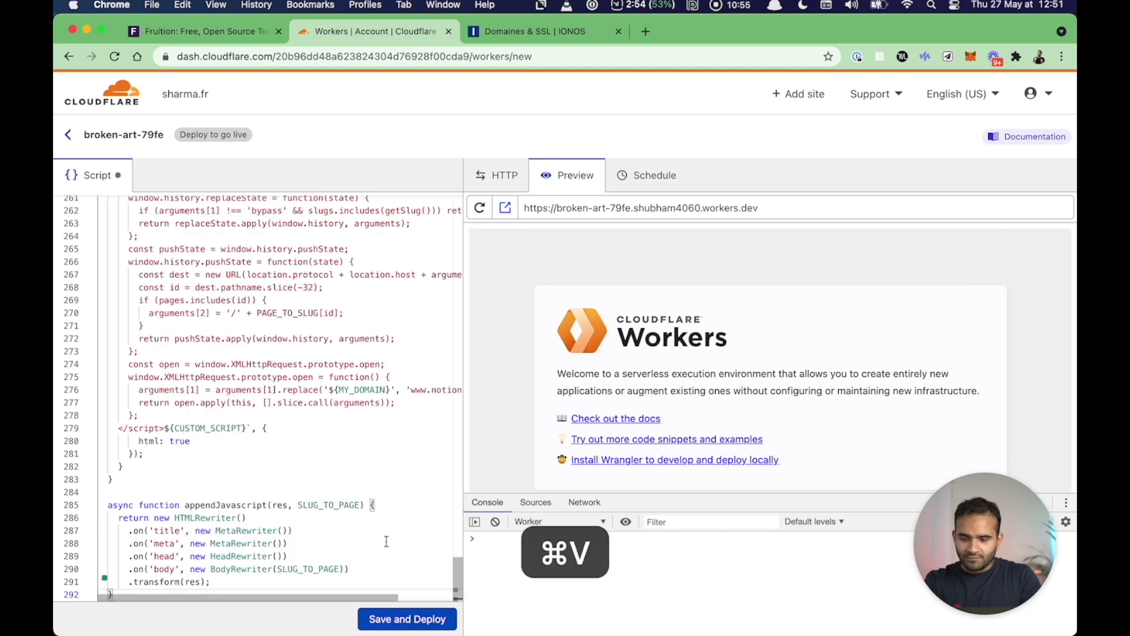
pyautogui.click(396, 626)
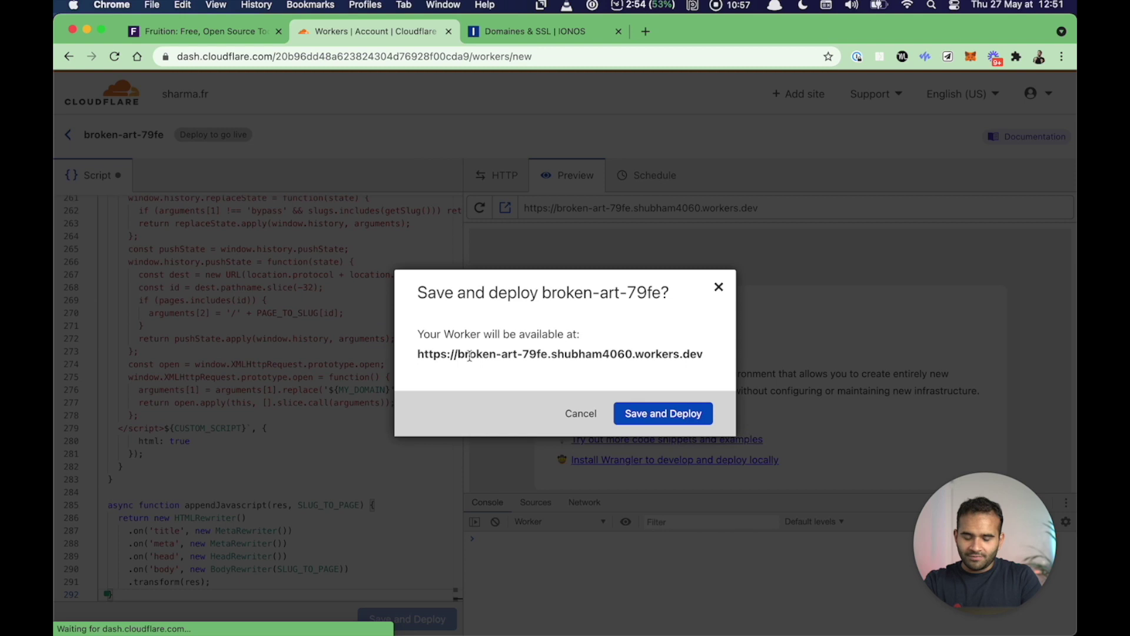
pyautogui.click(665, 412)
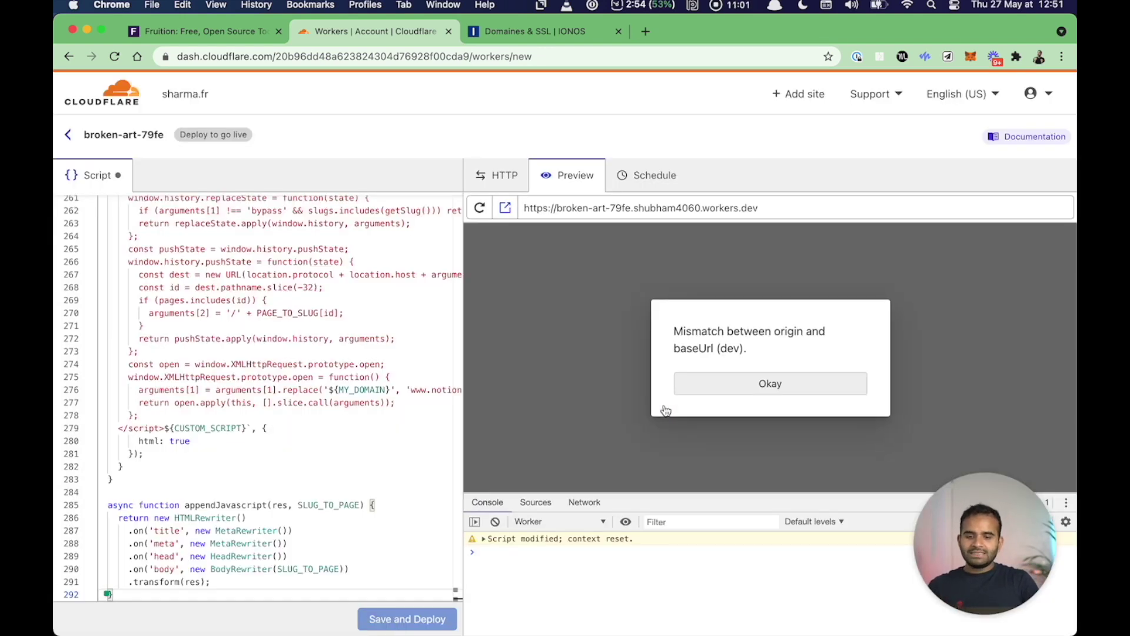
# Step: Check the domain and page ID in the deployed script's configuration against the public Notion page's web address
pyautogui.scroll(20, 296, 208)
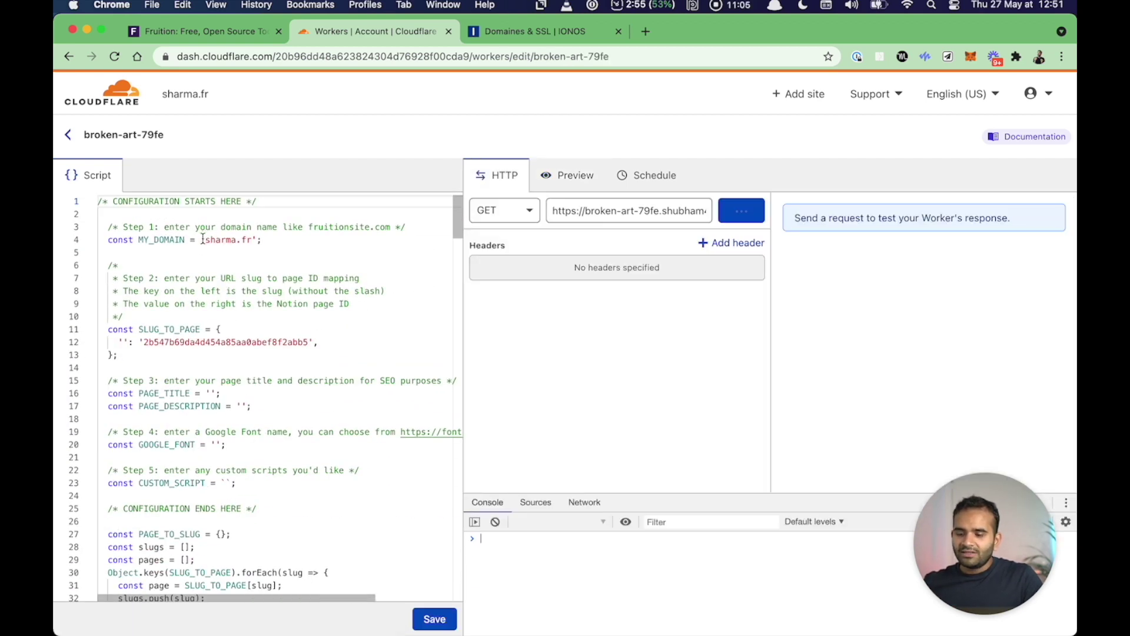
pyautogui.moveTo(204, 239); pyautogui.dragTo(263, 239)
pyautogui.moveTo(140, 342); pyautogui.dragTo(331, 347)
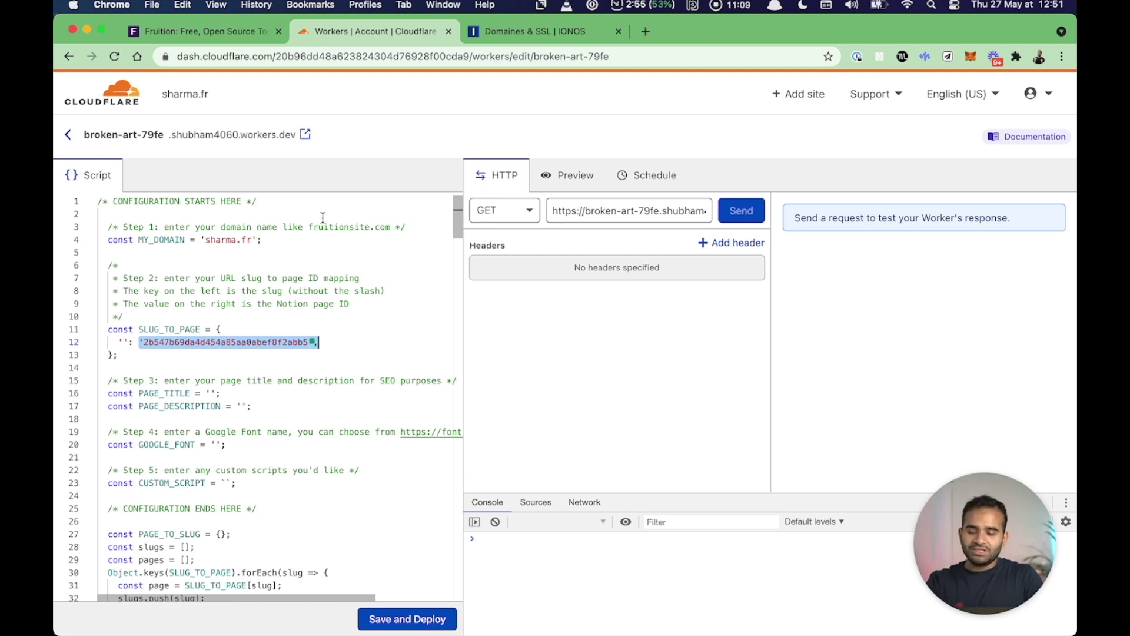
pyautogui.press('super+c')
pyautogui.press('super+grave')
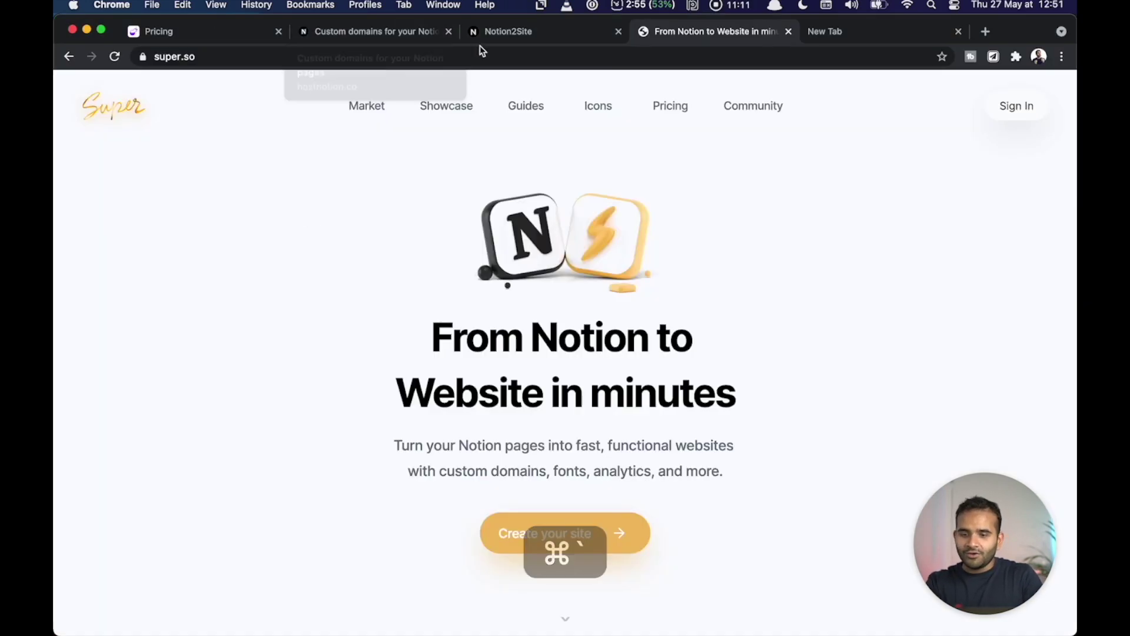
pyautogui.press('super+grave')
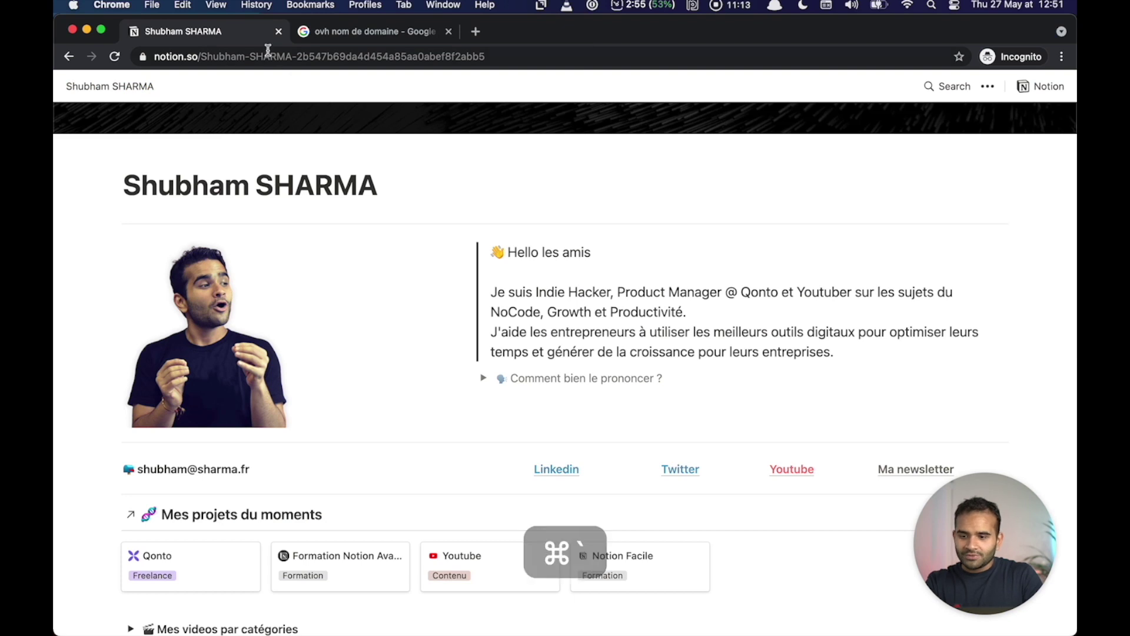
pyautogui.moveTo(299, 53); pyautogui.dragTo(547, 52)
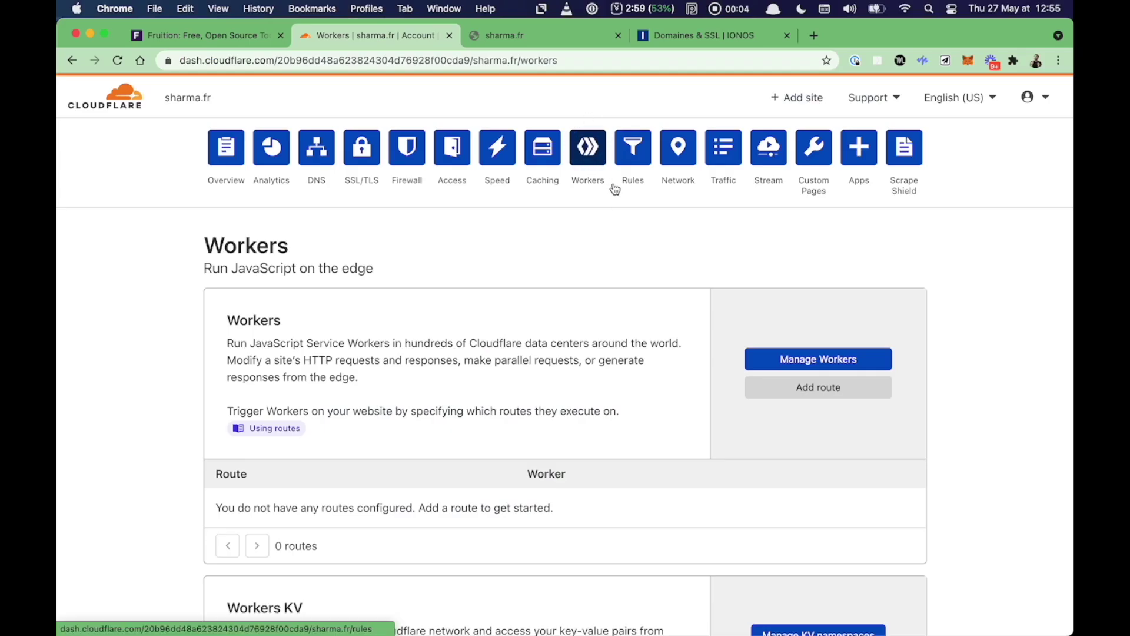
# Step: Add the route sharma.fr/* in the domain's Workers settings and assign it to the Worker broken-art-79fe
pyautogui.scroll(-3, 443, 460)
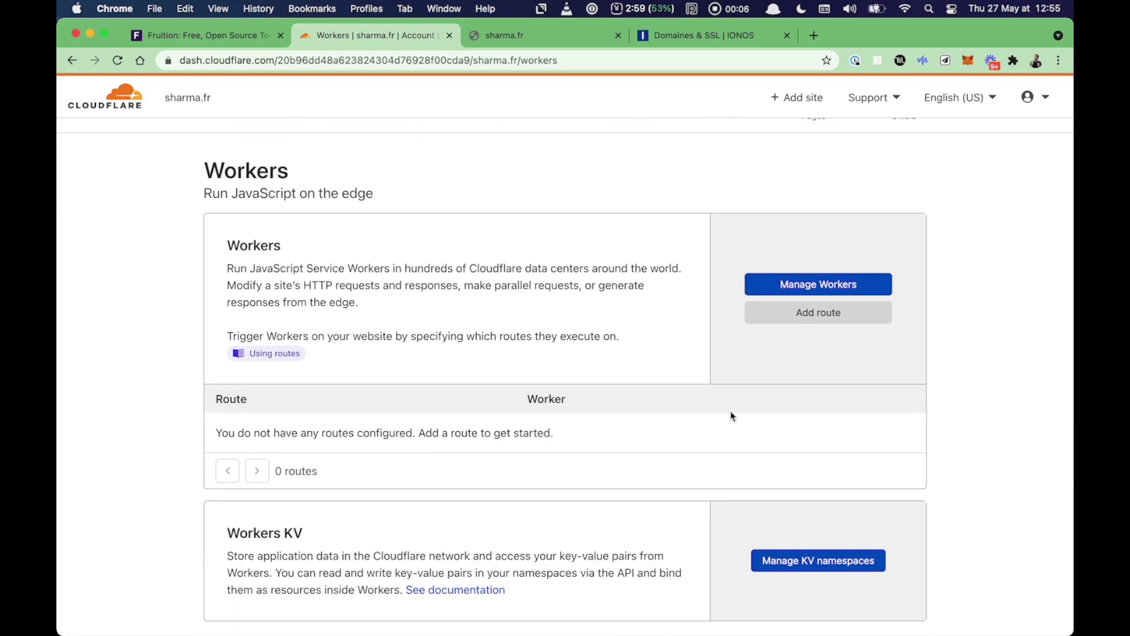
pyautogui.click(786, 313)
pyautogui.click(538, 307)
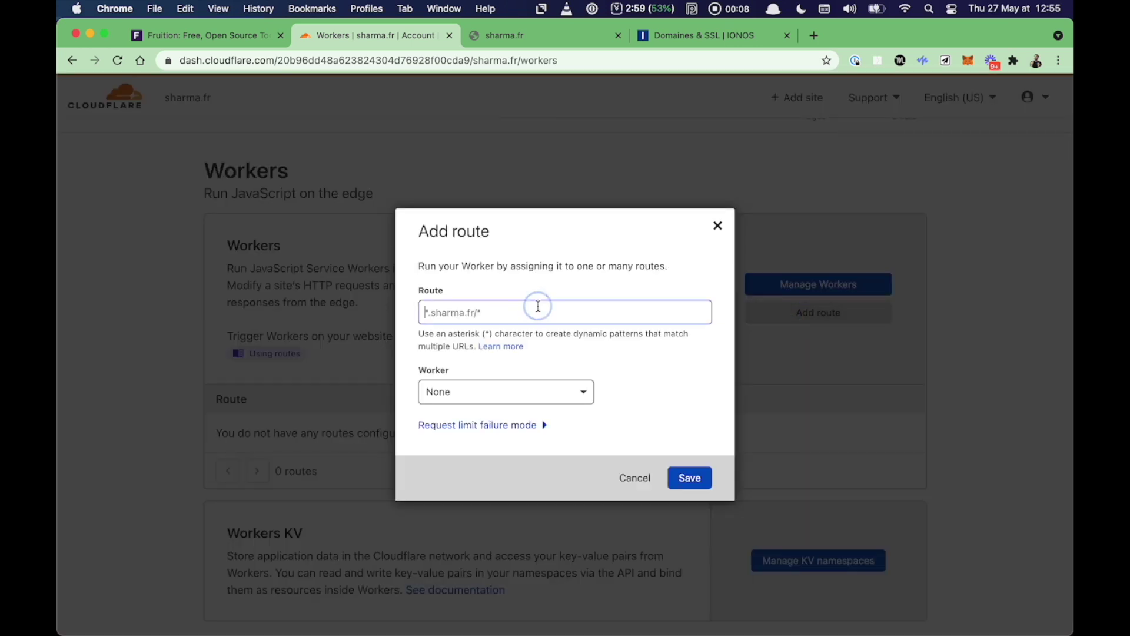
pyautogui.write('sharma.fr/*')
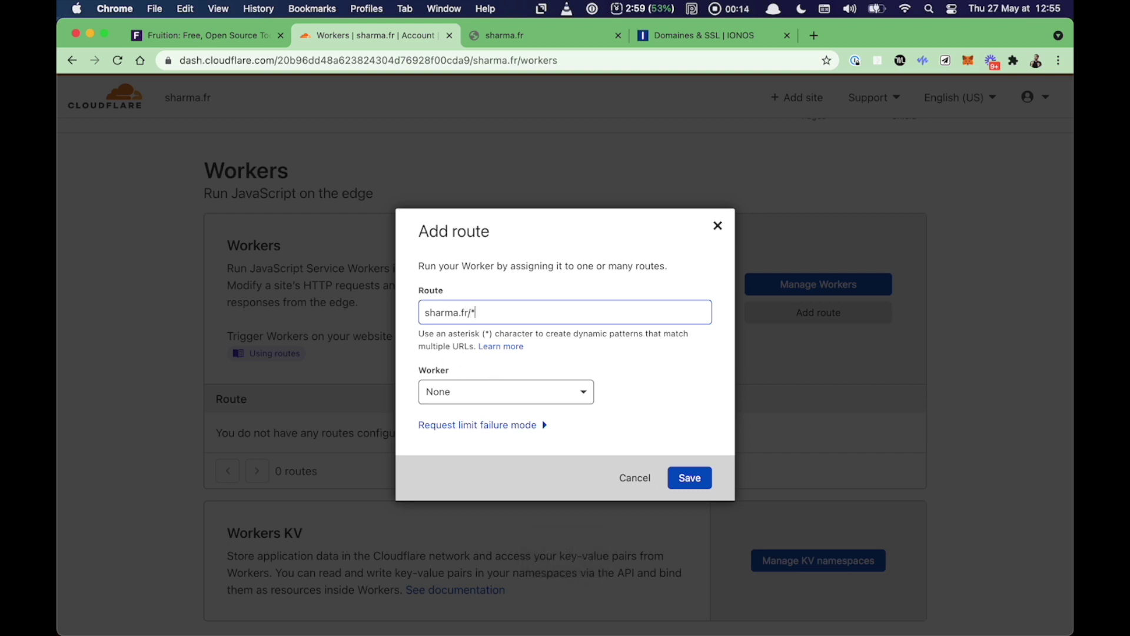
pyautogui.click(473, 392)
pyautogui.click(437, 451)
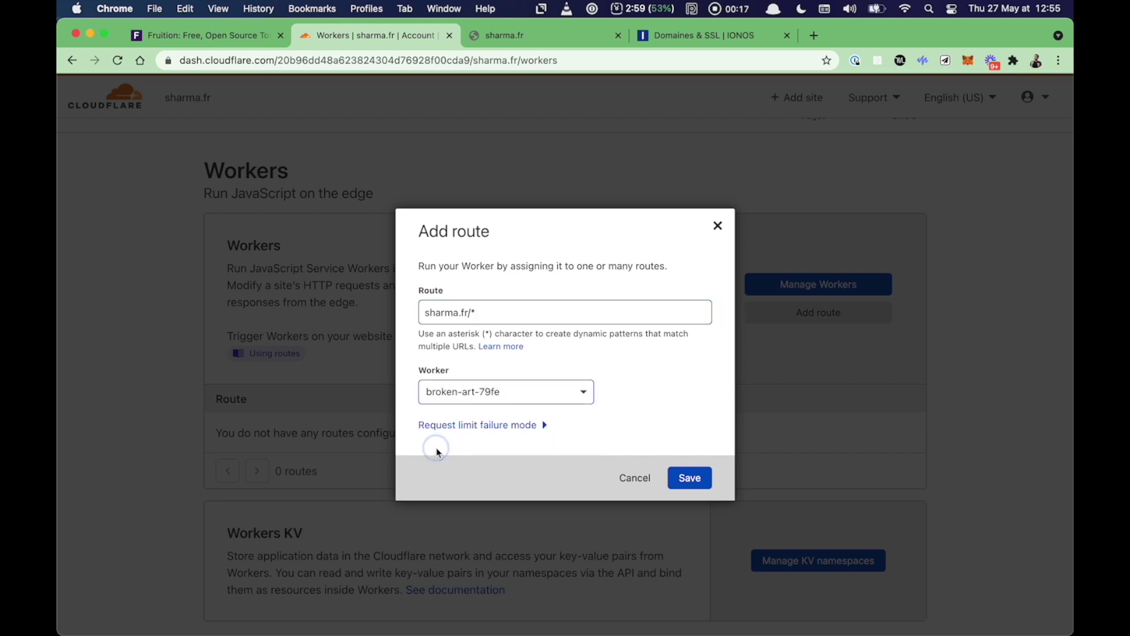
pyautogui.click(682, 481)
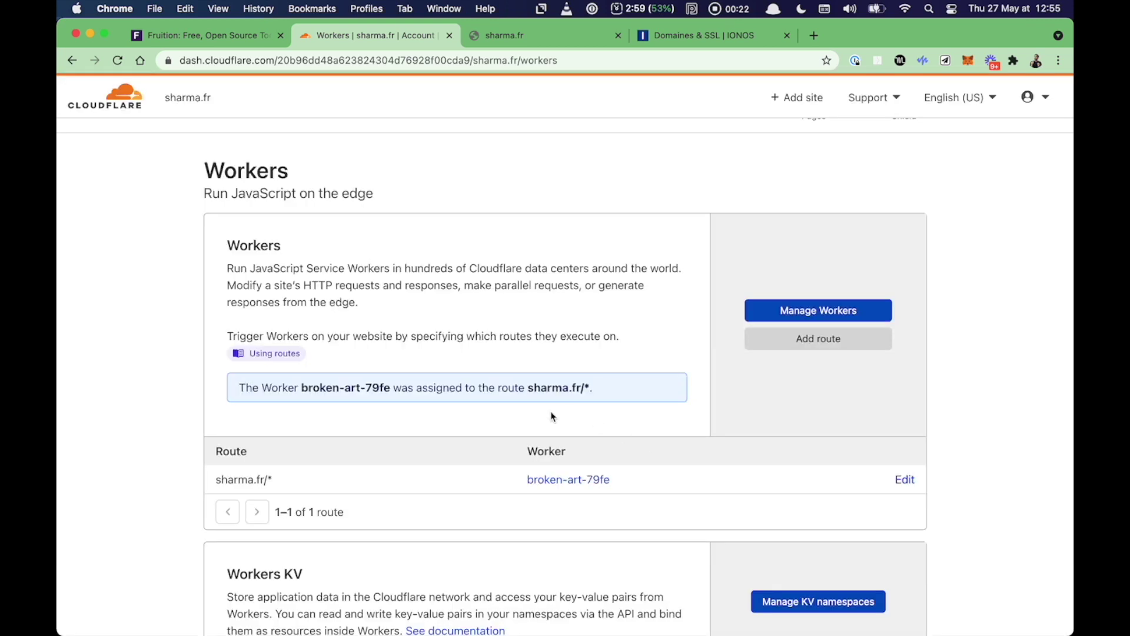
pyautogui.moveTo(528, 388); pyautogui.dragTo(598, 390)
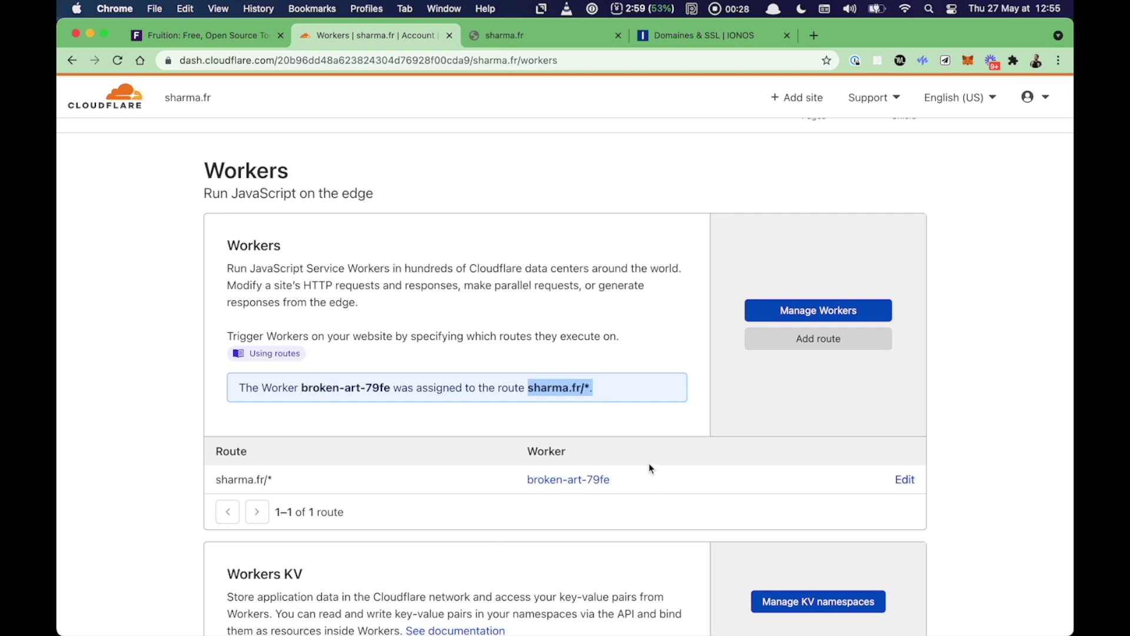
# Step: Open sharma.fr in a new browser tab, and reload the address without the page ID to test the site
pyautogui.press('super+t')
pyautogui.write('sha')
pyautogui.press('Right')
pyautogui.press('Return')
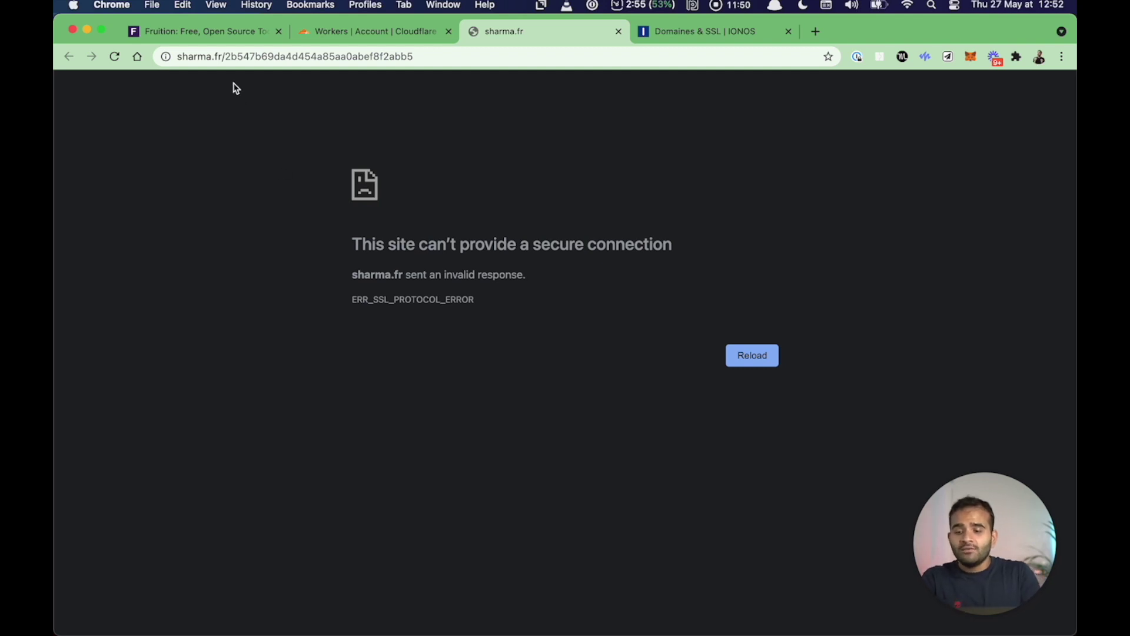
pyautogui.moveTo(221, 56); pyautogui.dragTo(555, 54)
pyautogui.press('BackSpace')
pyautogui.press('Return')
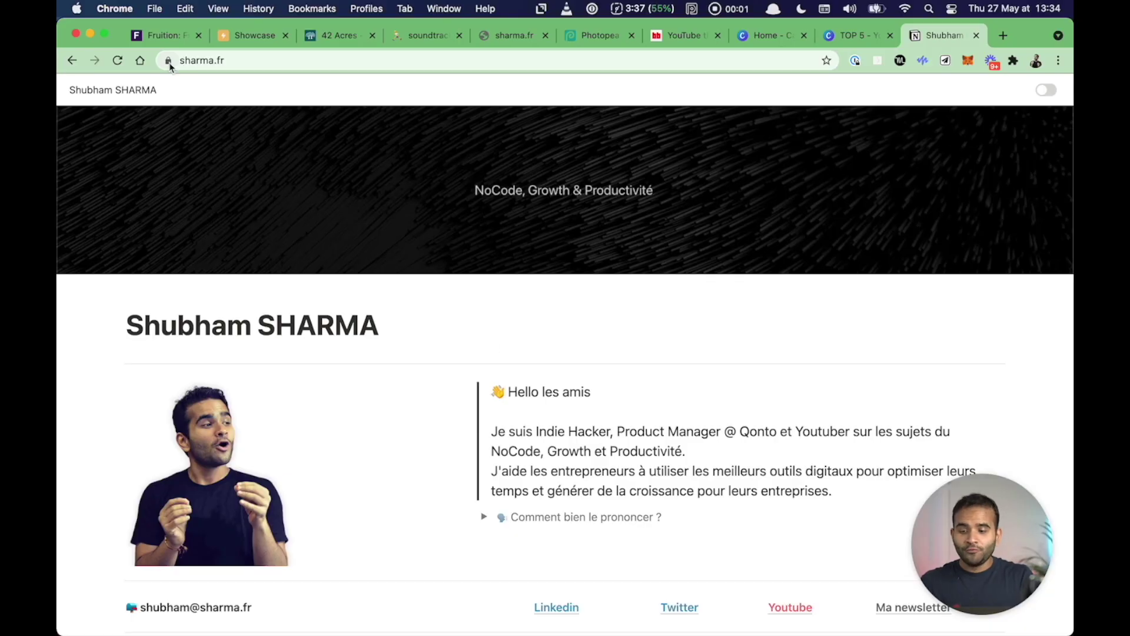
# Step: Open sharma.fr in an incognito window and look through the published page
pyautogui.click(189, 61)
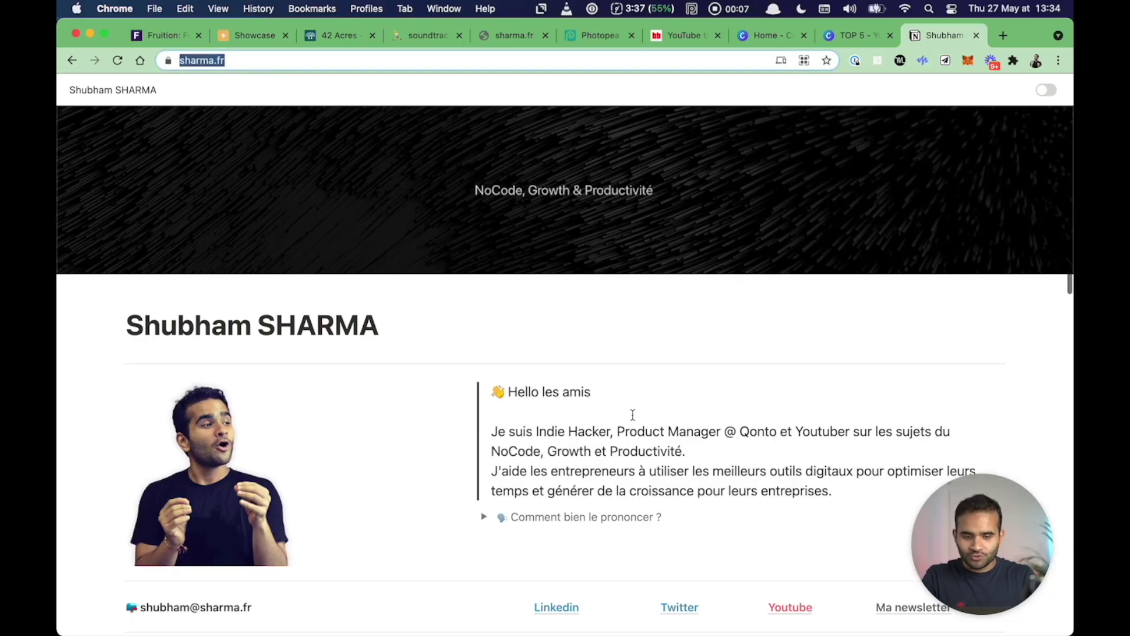
pyautogui.press('super+shift+n')
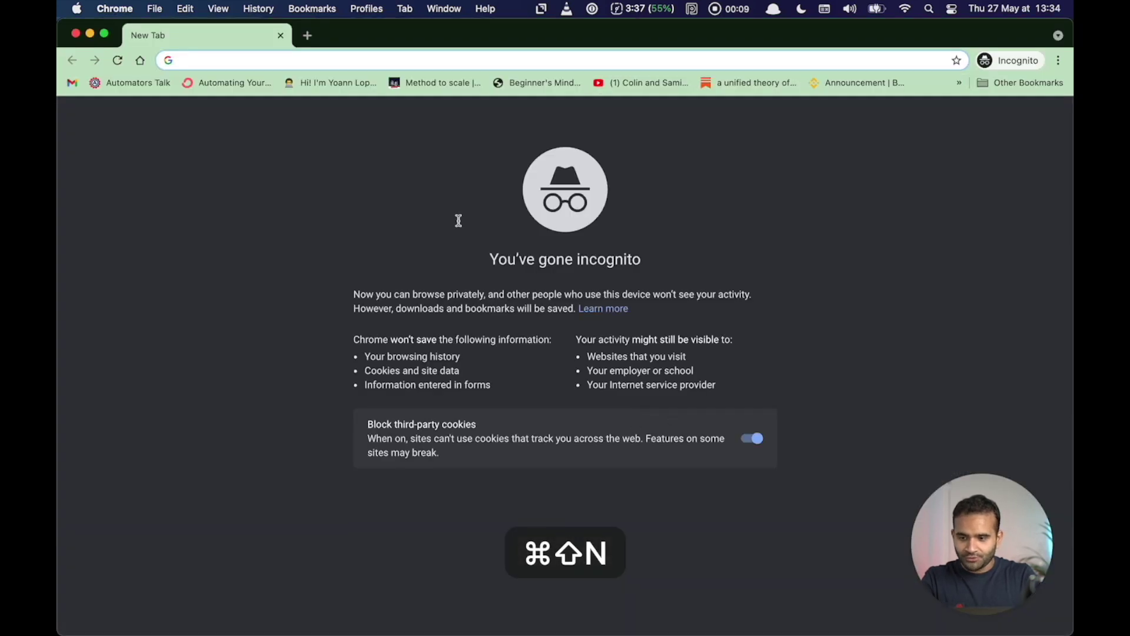
pyautogui.write('sharma')
pyautogui.press('Return')
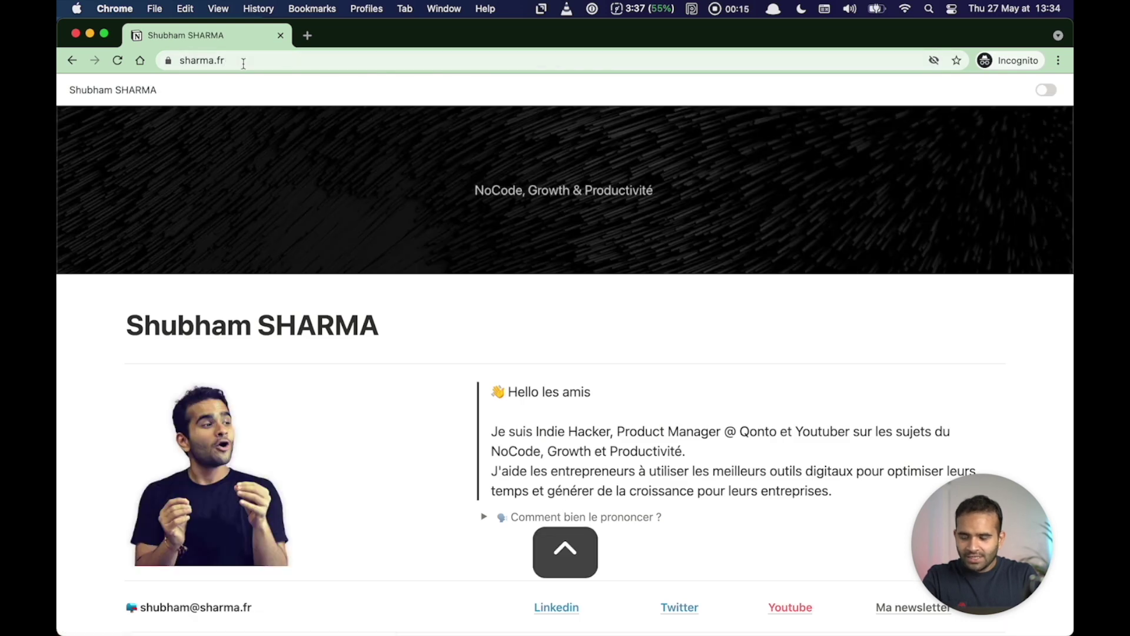
pyautogui.scroll(-5, 453, 203)
pyautogui.scroll(-5, 461, 203)
pyautogui.scroll(10, 459, 200)
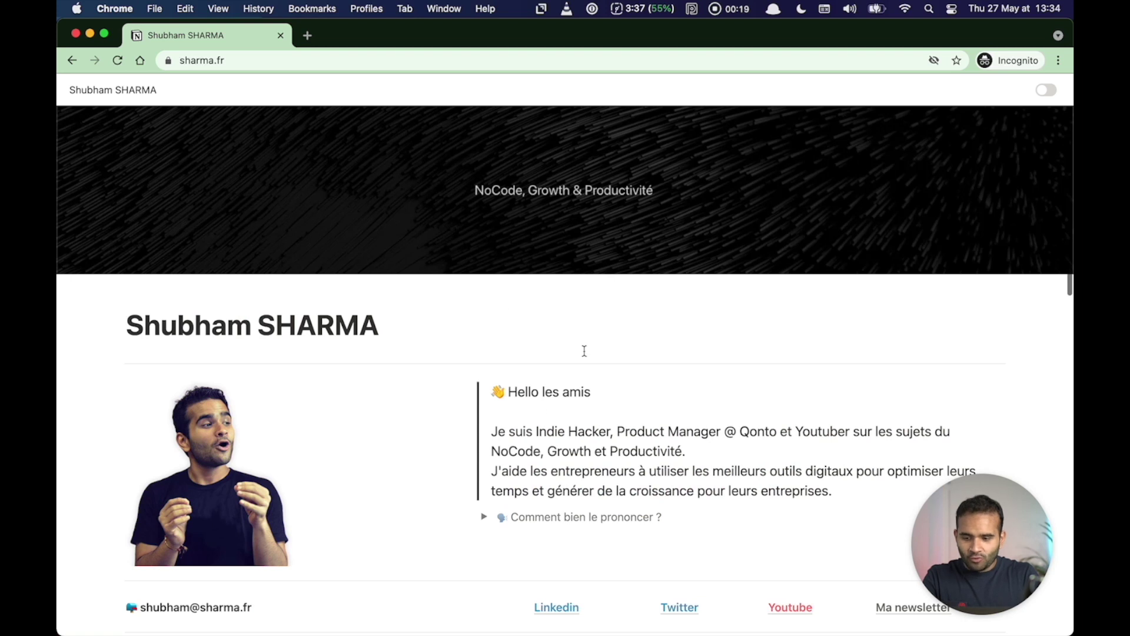
# Step: Switch to the source page in Notion and delete the portrait photo beside the introduction text
pyautogui.press('super+Tab')
pyautogui.press('super+Tab')
pyautogui.press('super+Tab')
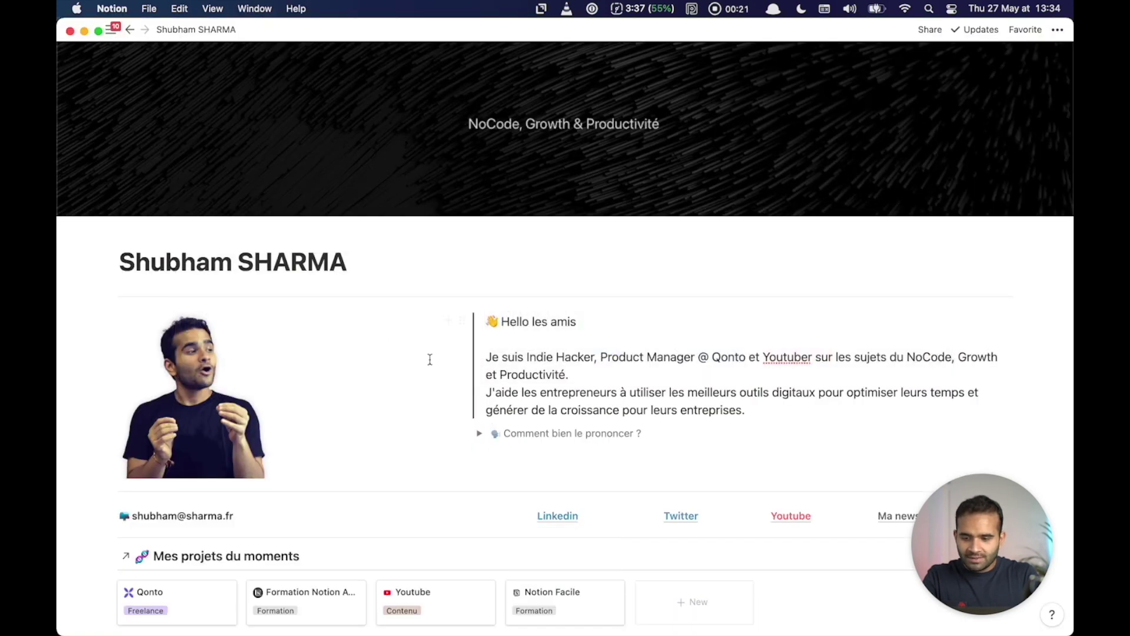
pyautogui.click(242, 394)
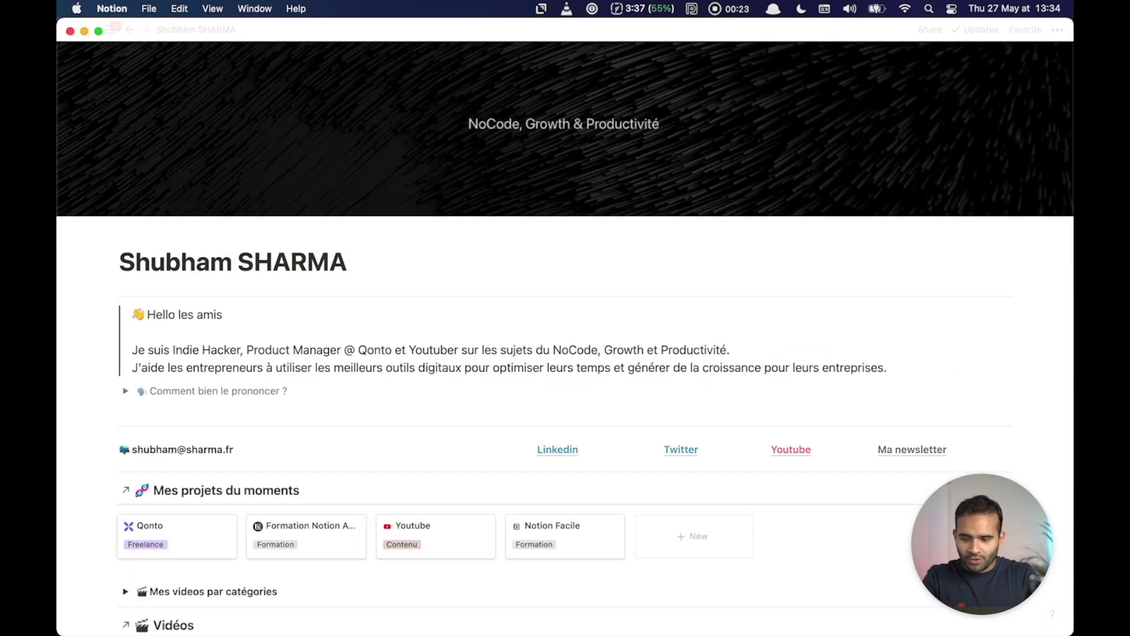